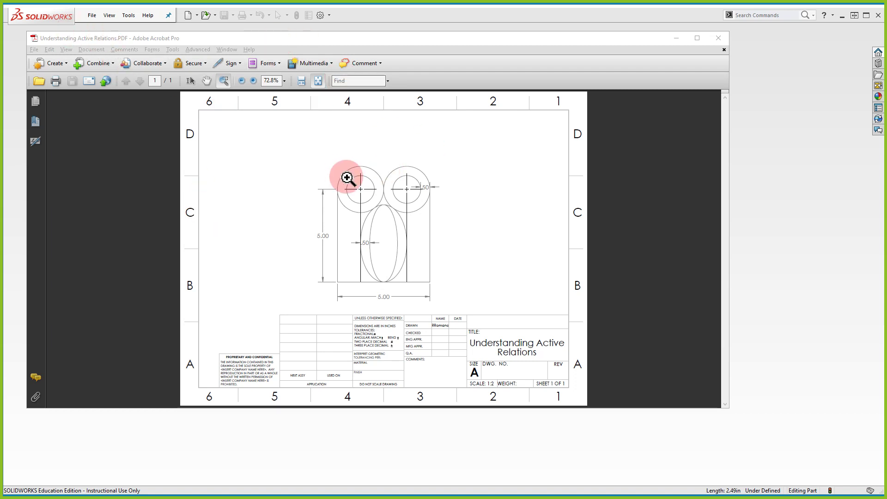
- Set the reference drawing PDF aside after enlarging its dimensioned profile, and create a new part document
{"action": "mouse_move", "coordinate": [306, 152]}
{"action": "left_mouse_down"}
{"action": "mouse_move", "coordinate": [400, 223]}
{"action": "mouse_move", "coordinate": [465, 303]}
{"action": "left_mouse_up"}
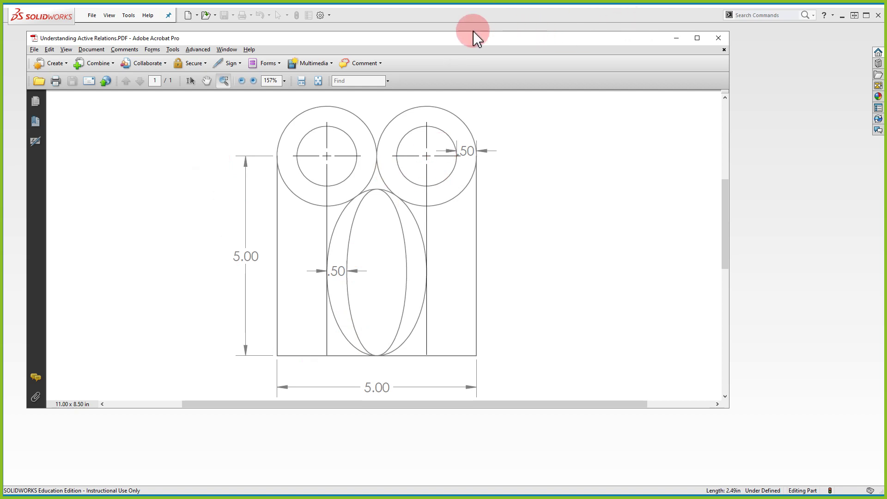
{"action": "left_click_drag", "start_coordinate": [351, 39], "coordinate": [0, 292]}
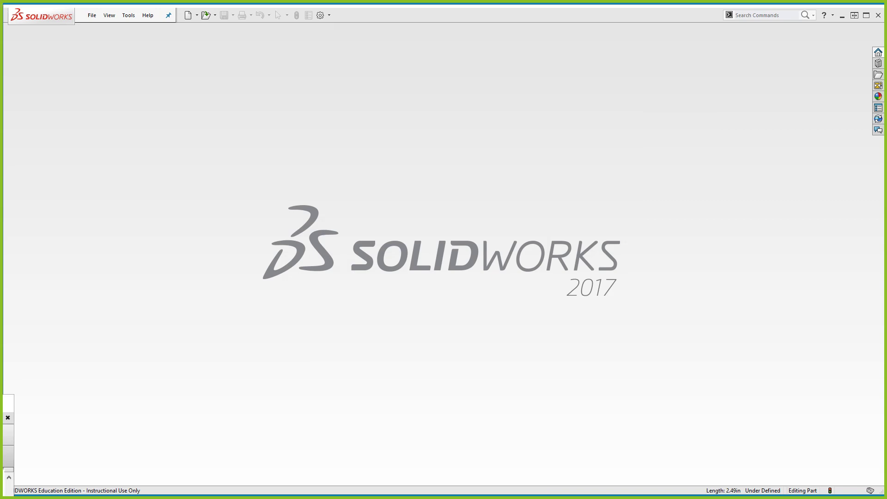
{"action": "left_click", "coordinate": [188, 15]}
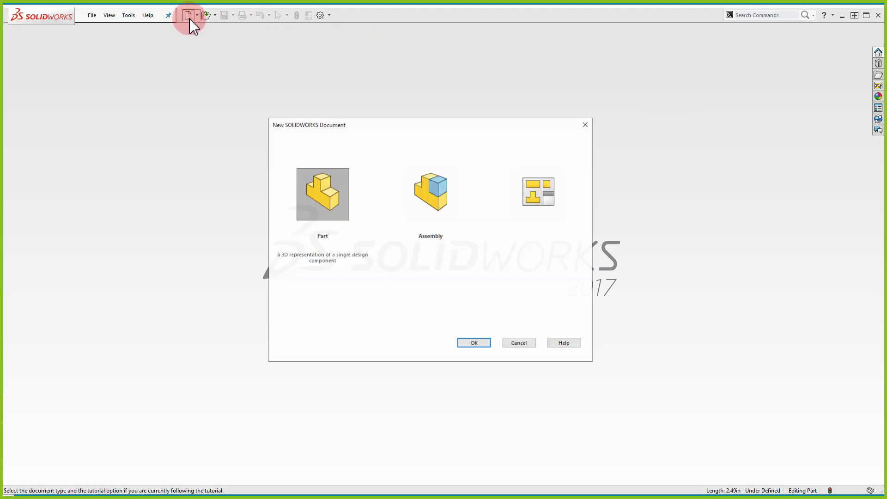
{"action": "double_click", "coordinate": [329, 197]}
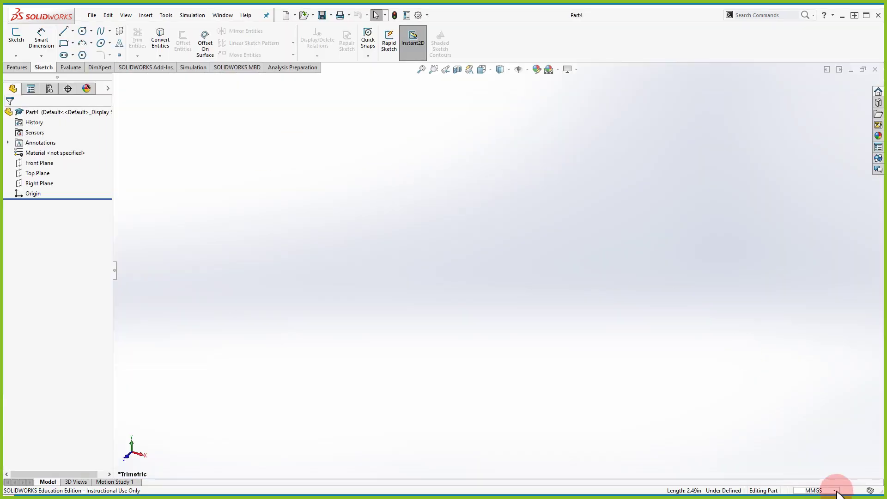
- Set the part's unit system to IPS (inch, pound, second) and its overall drafting standard to ANSI
{"action": "left_click", "coordinate": [814, 491]}
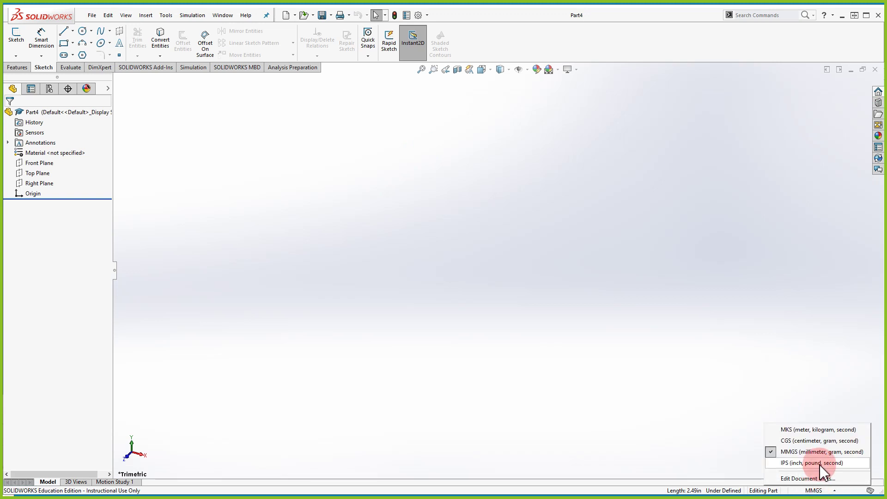
{"action": "left_click", "coordinate": [806, 462]}
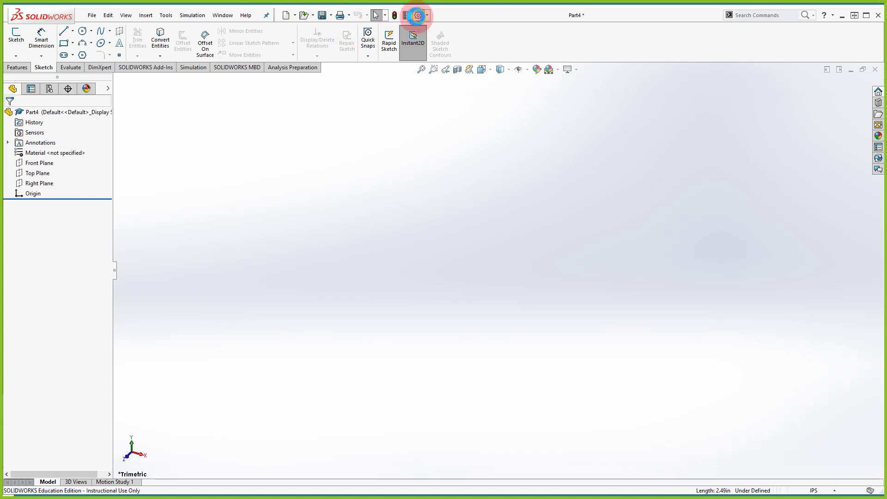
{"action": "left_click", "coordinate": [417, 16]}
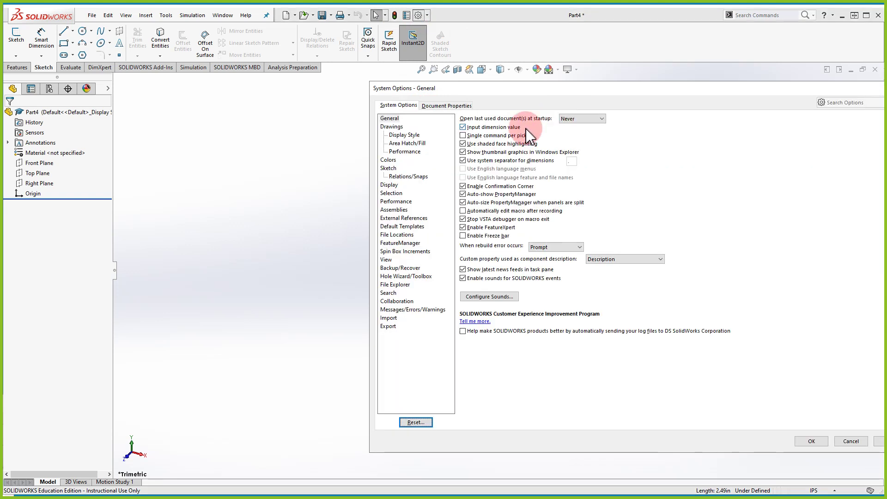
{"action": "left_click", "coordinate": [438, 105]}
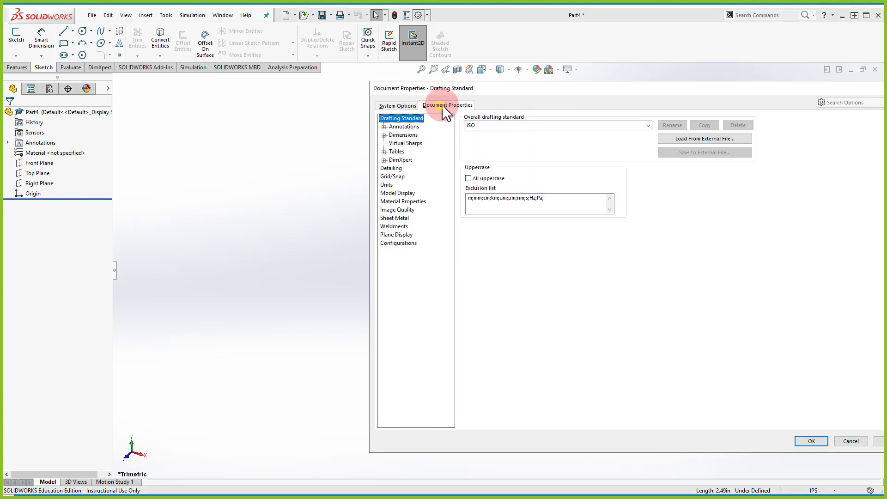
{"action": "left_click", "coordinate": [530, 125]}
{"action": "left_click", "coordinate": [649, 125]}
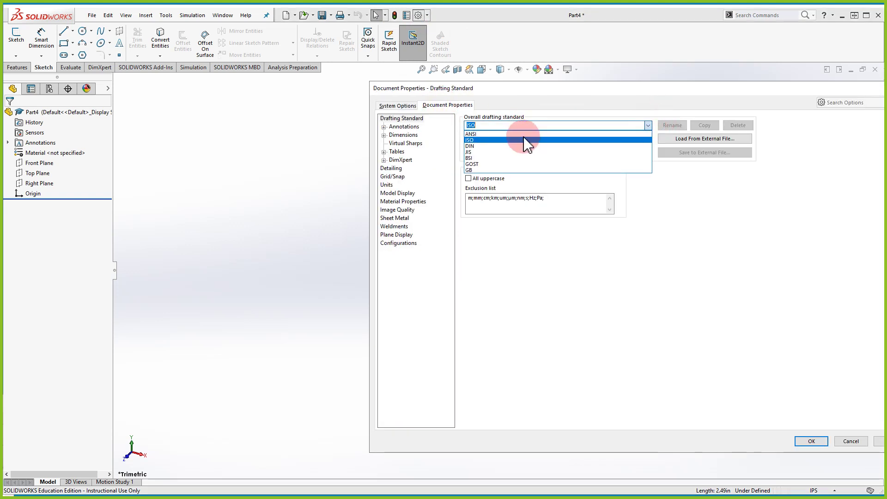
{"action": "left_click", "coordinate": [525, 135]}
{"action": "left_click", "coordinate": [809, 447]}
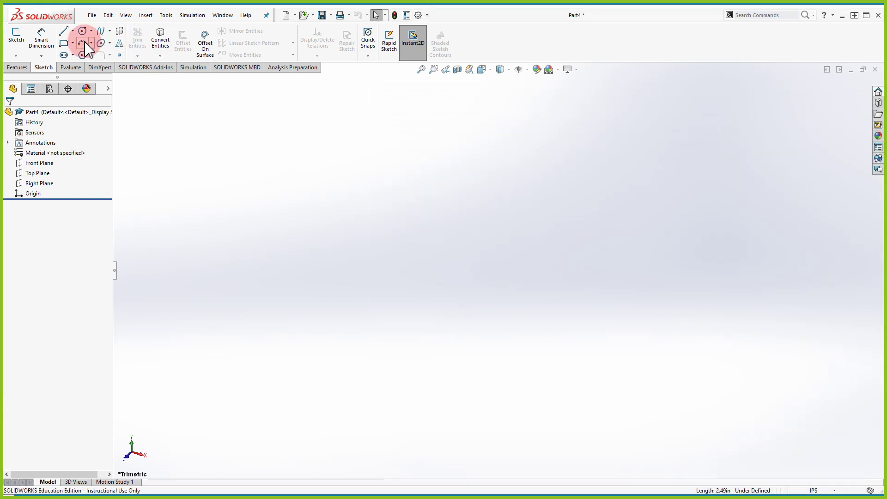
- Sketch an open U-shaped profile of three lines on the Front Plane, with vertical sides about 2.3 in and 2.37 in long
{"action": "left_click", "coordinate": [66, 34]}
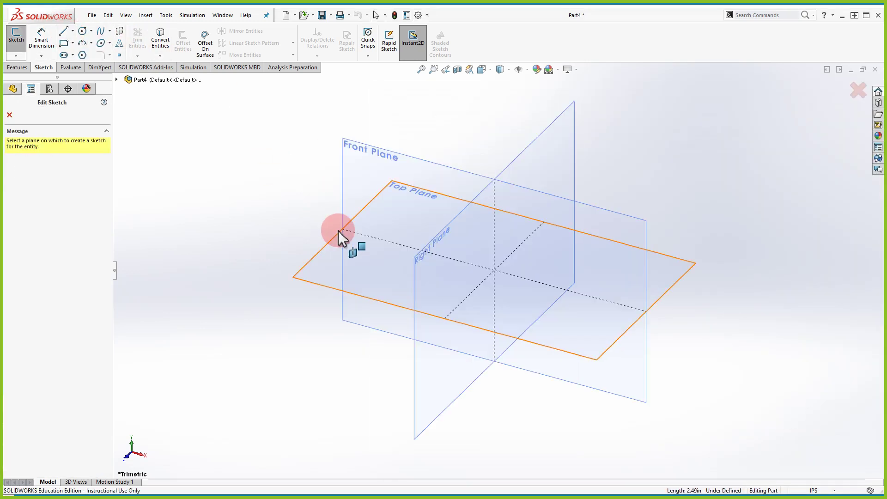
{"action": "left_click", "coordinate": [409, 162]}
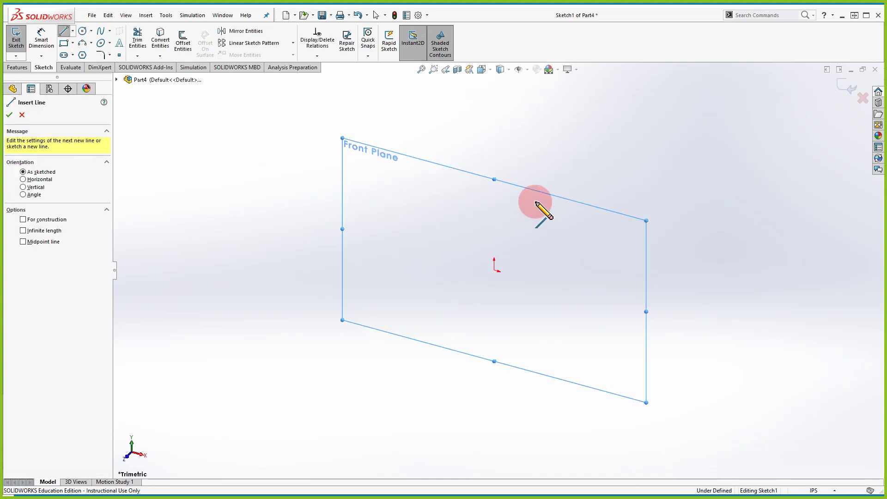
{"action": "key", "text": "space"}
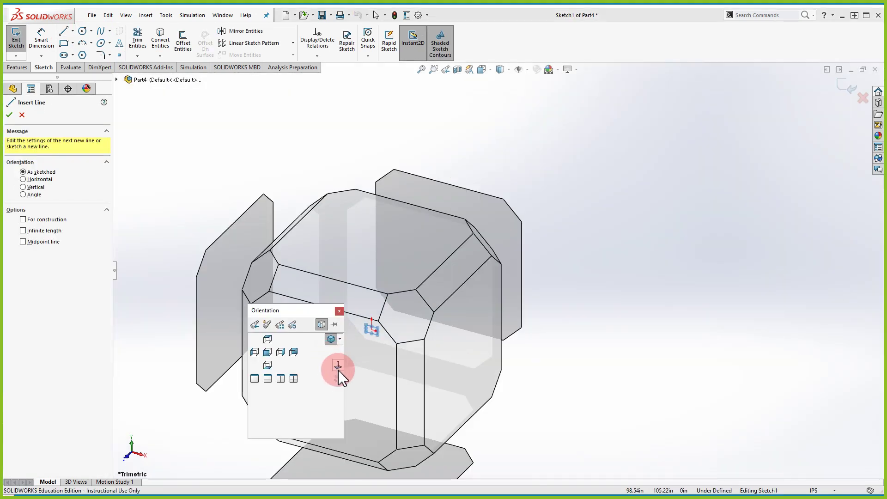
{"action": "left_click", "coordinate": [338, 367]}
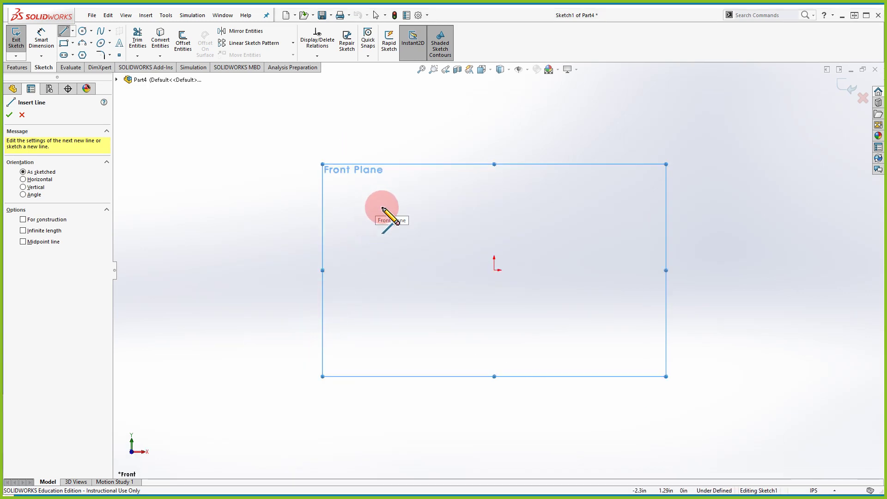
{"action": "left_click_drag", "start_coordinate": [382, 208], "coordinate": [387, 315]}
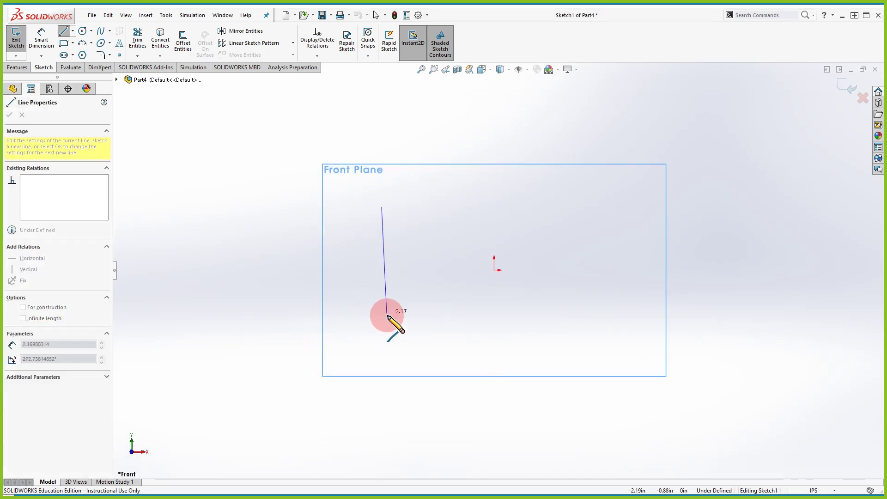
{"action": "left_click", "coordinate": [382, 320]}
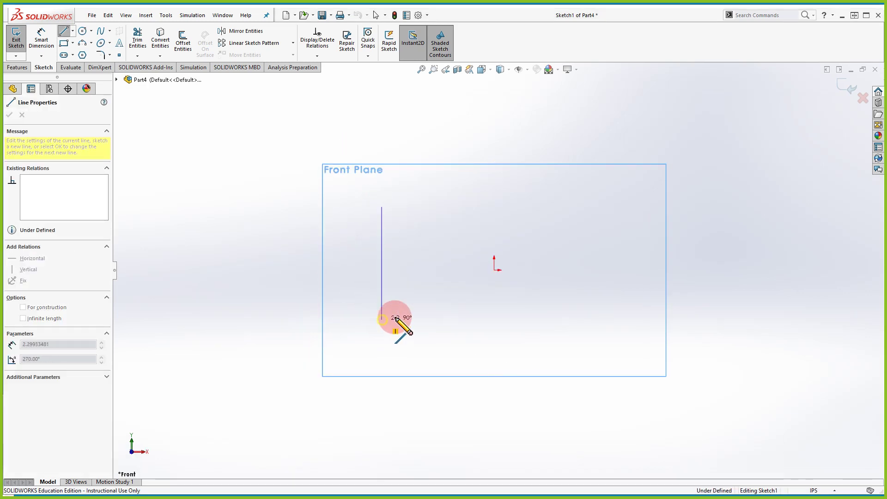
{"action": "left_click", "coordinate": [511, 320]}
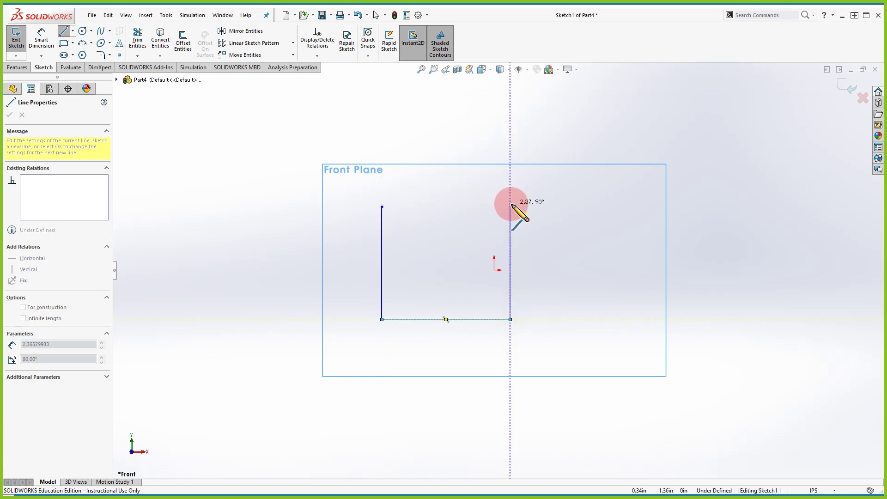
{"action": "left_click", "coordinate": [510, 204]}
{"action": "key", "text": "Escape"}
{"action": "left_click", "coordinate": [364, 205]}
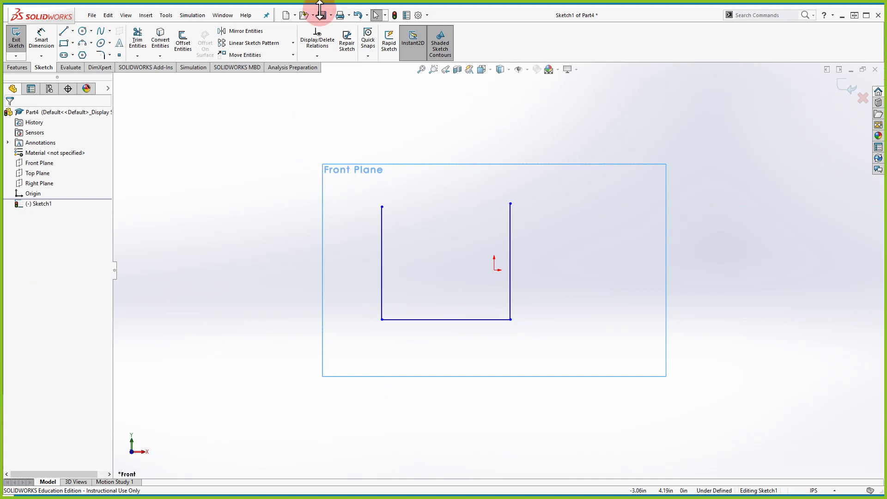
- Sketch four separate circles inside the U-shaped profile with radii of about 0.29, 0.15, 0.41 and 0.30 in
{"action": "left_click", "coordinate": [84, 33]}
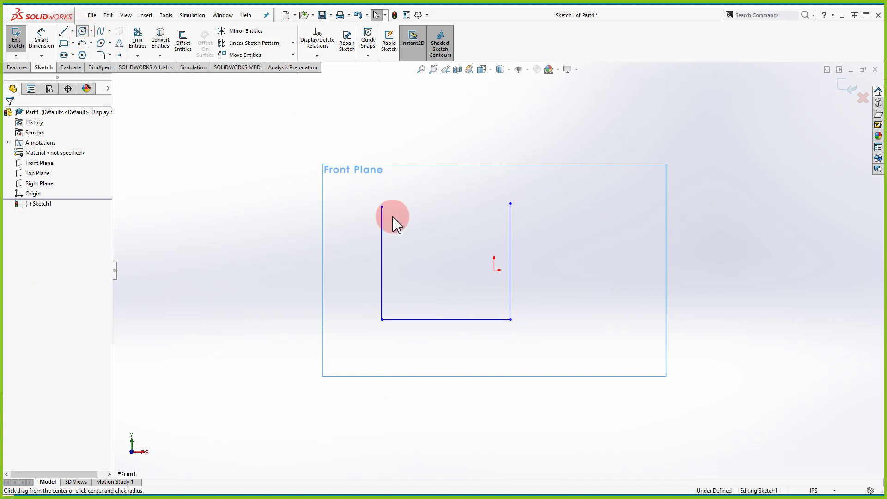
{"action": "left_click", "coordinate": [423, 224]}
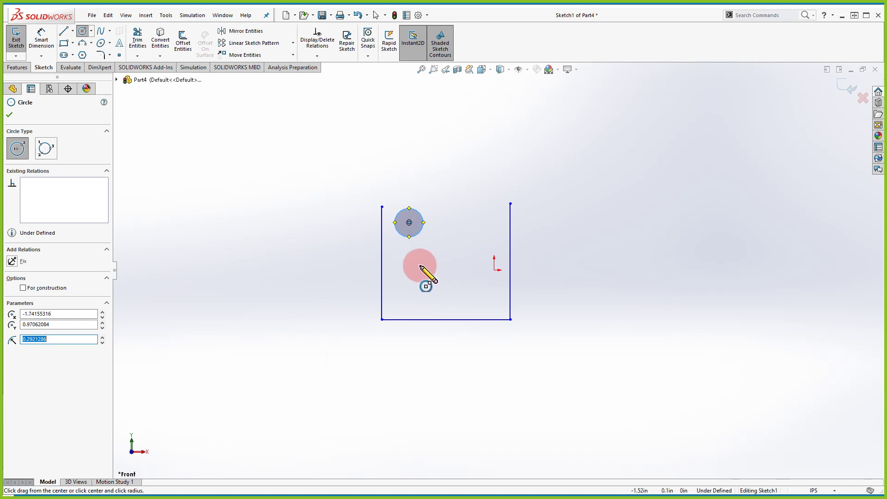
{"action": "left_click", "coordinate": [420, 265]}
{"action": "left_click", "coordinate": [427, 267]}
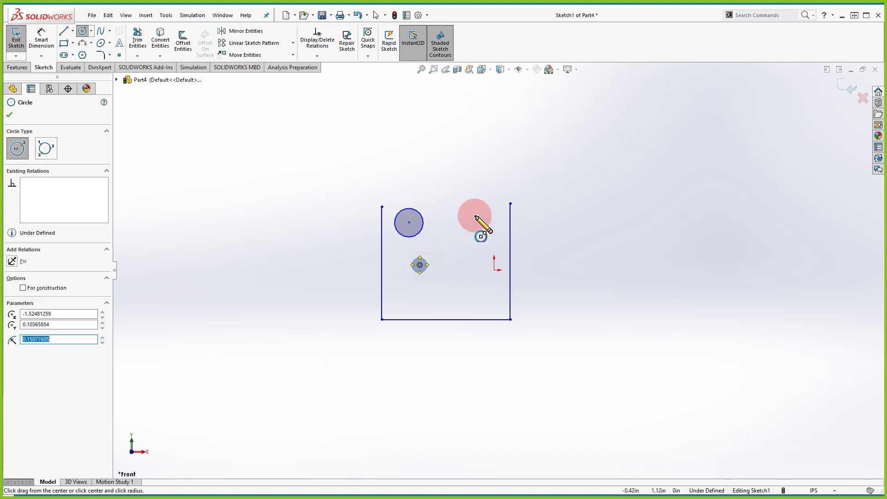
{"action": "left_click", "coordinate": [476, 212]}
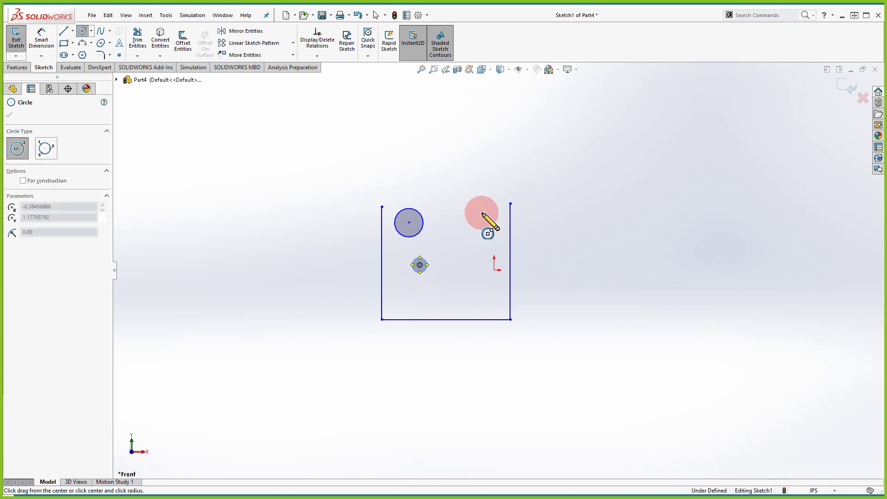
{"action": "left_click", "coordinate": [489, 229]}
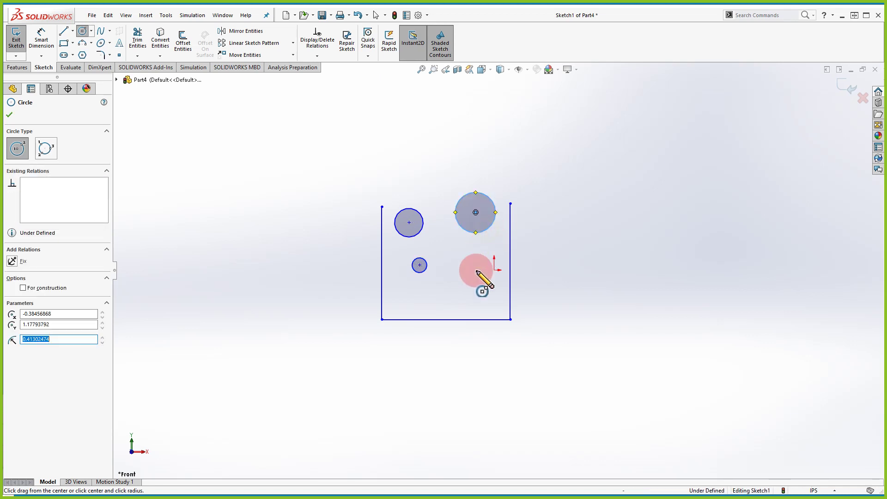
{"action": "left_click", "coordinate": [472, 291]}
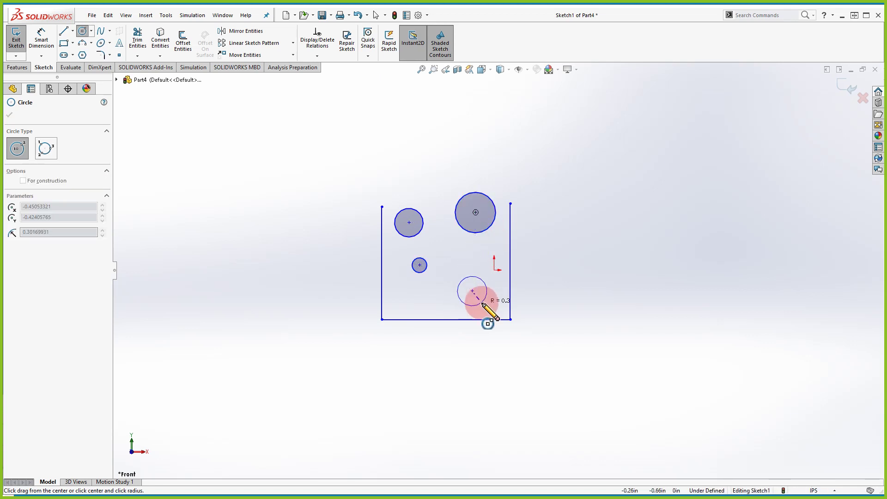
{"action": "left_click", "coordinate": [483, 304]}
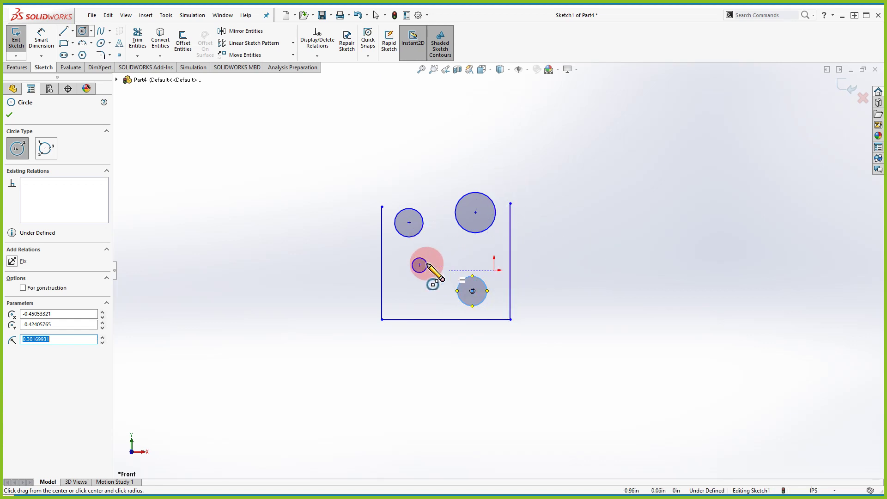
- Sketch a tilted ellipse with radii about 0.30 and 0.14 in mid-profile, and a horizontal one about 0.26 by 0.13 in near the lower-left corner
{"action": "left_click", "coordinate": [109, 43]}
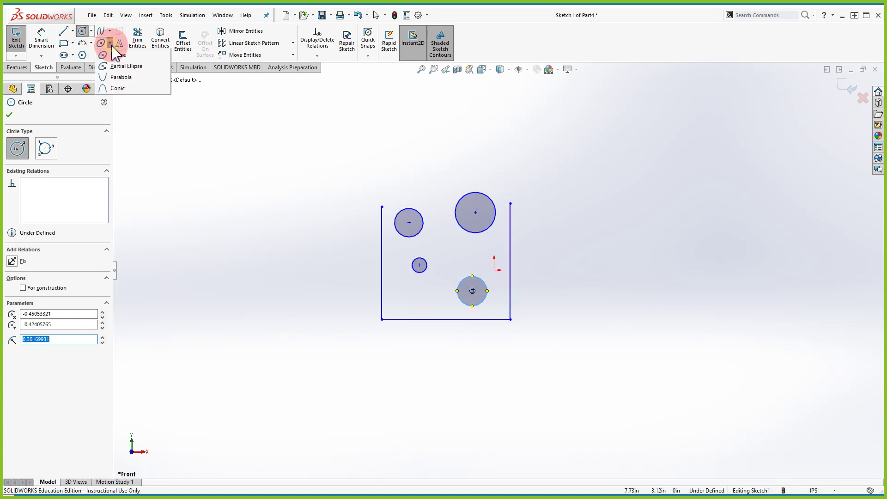
{"action": "left_click", "coordinate": [122, 66]}
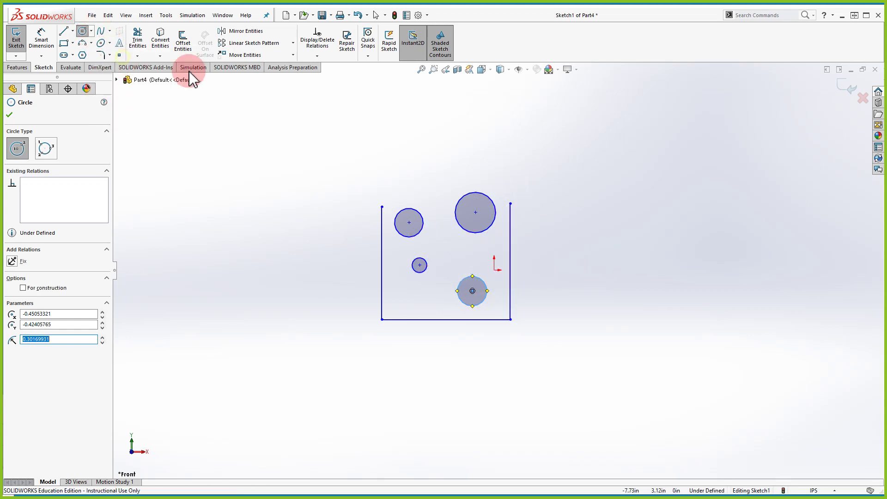
{"action": "left_click", "coordinate": [445, 258]}
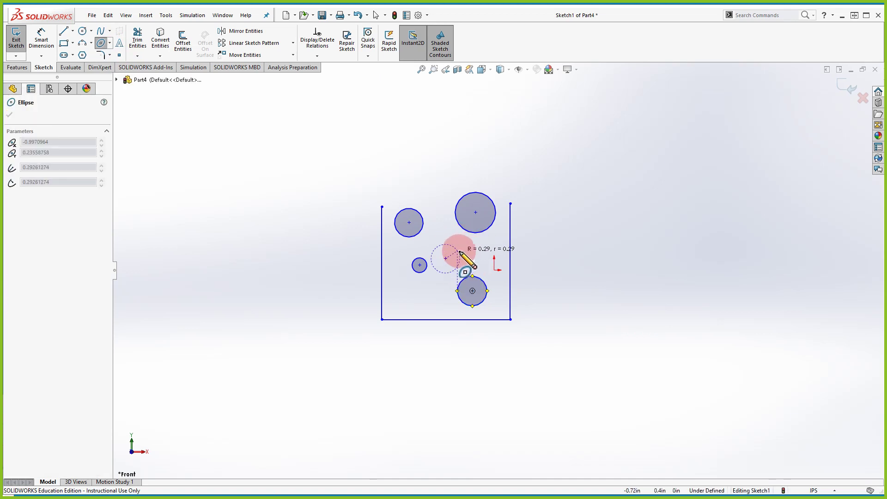
{"action": "left_click", "coordinate": [458, 243]}
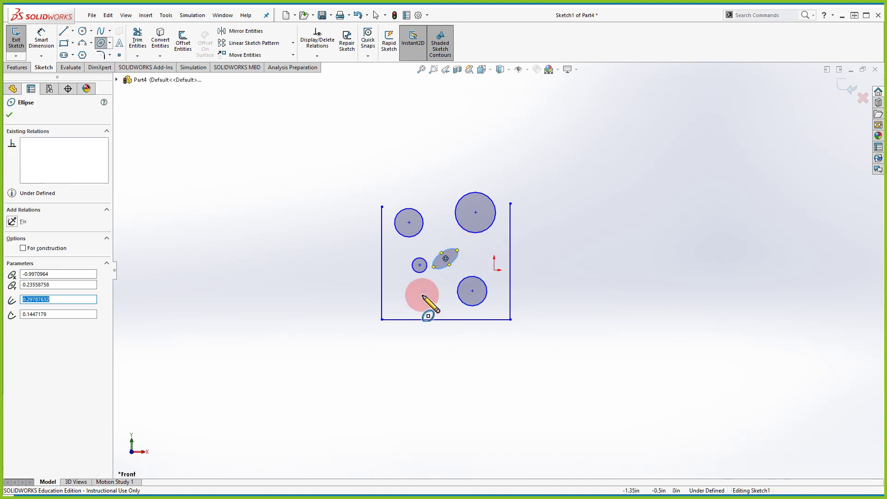
{"action": "left_click", "coordinate": [396, 306]}
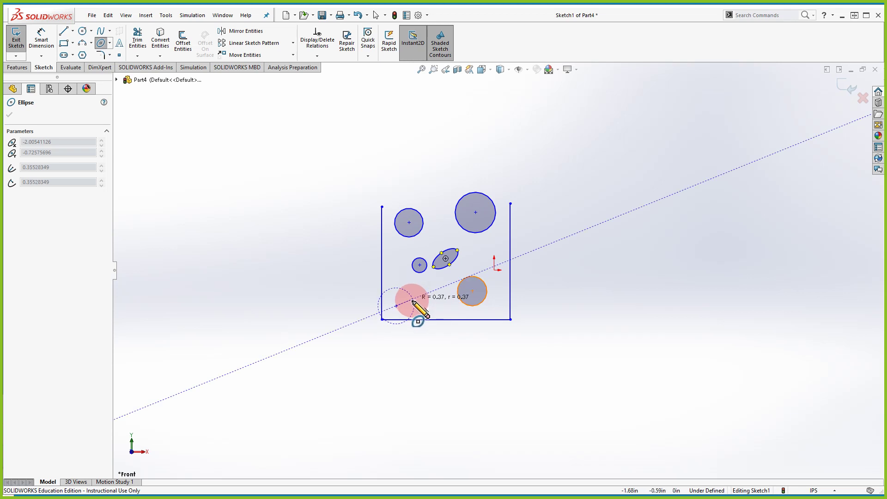
{"action": "left_click", "coordinate": [408, 306]}
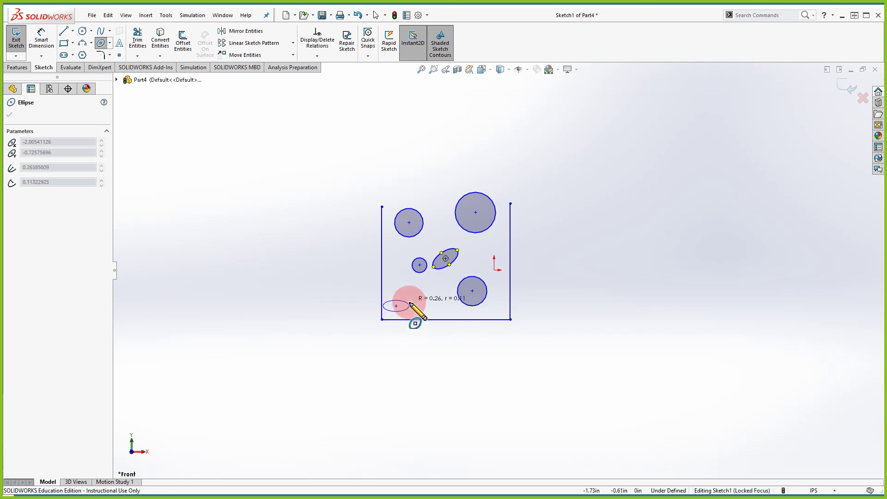
{"action": "left_click", "coordinate": [409, 300]}
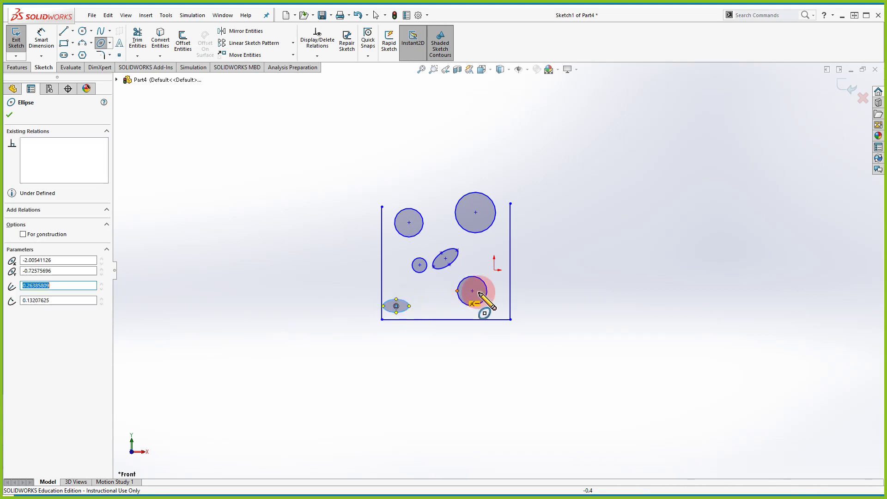
{"action": "key", "text": "Escape"}
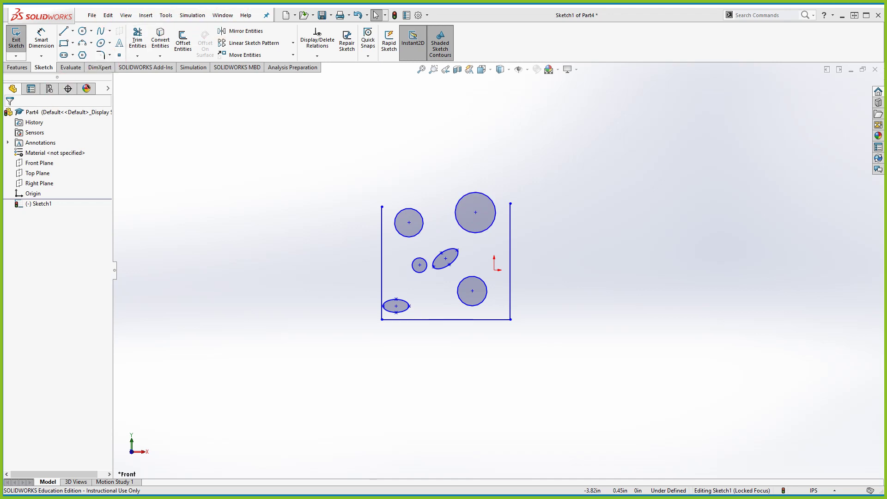
- Arrange the part window and the reference drawing PDF side by side, with the whole sketch fitted in view
{"action": "left_click_drag", "start_coordinate": [26, 33], "coordinate": [886, 58]}
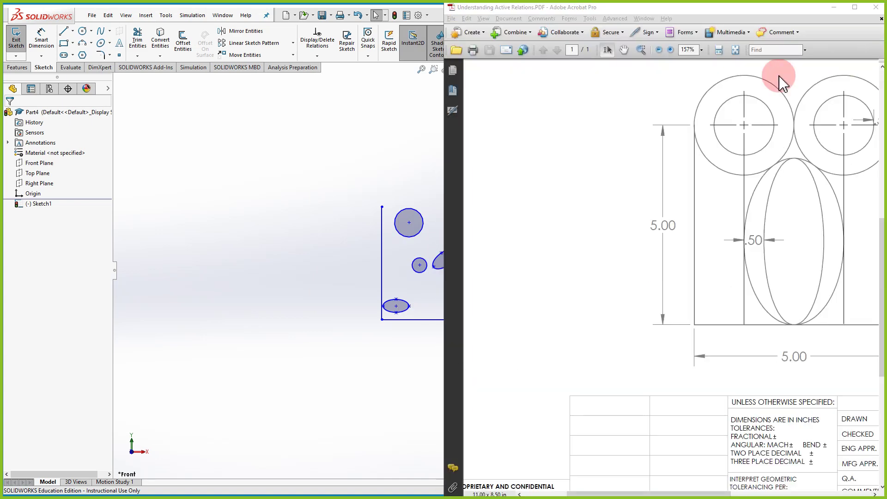
{"action": "left_click", "coordinate": [122, 90]}
{"action": "key", "text": "f"}
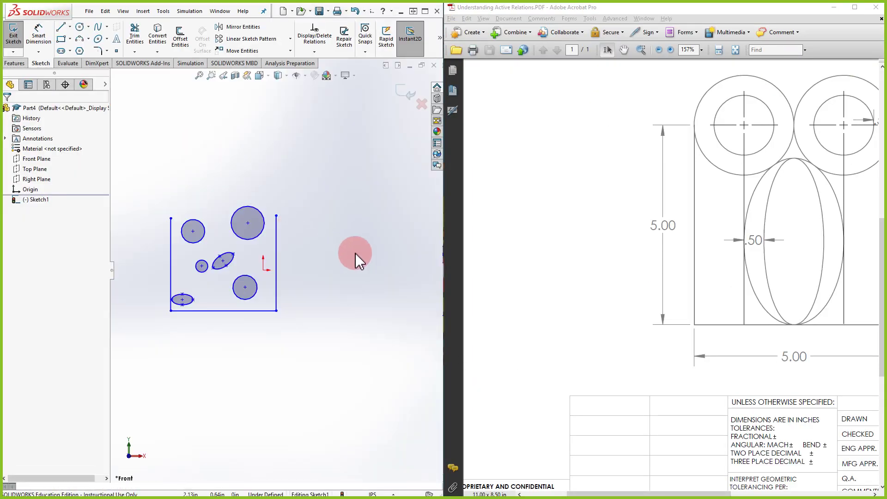
- Widen the part window up to the reference PDF and reposition the PDF so the full dimensioned drawing shows
{"action": "left_click_drag", "start_coordinate": [655, 495], "coordinate": [684, 495]}
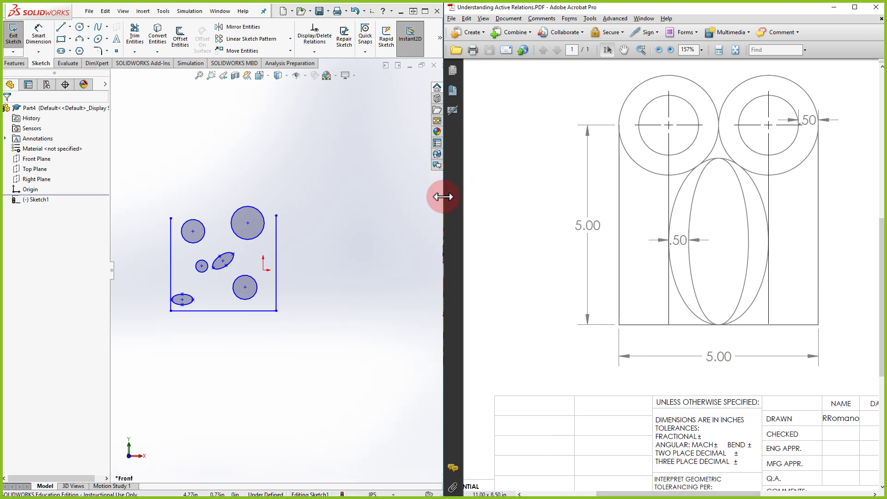
{"action": "left_click_drag", "start_coordinate": [443, 197], "coordinate": [490, 199]}
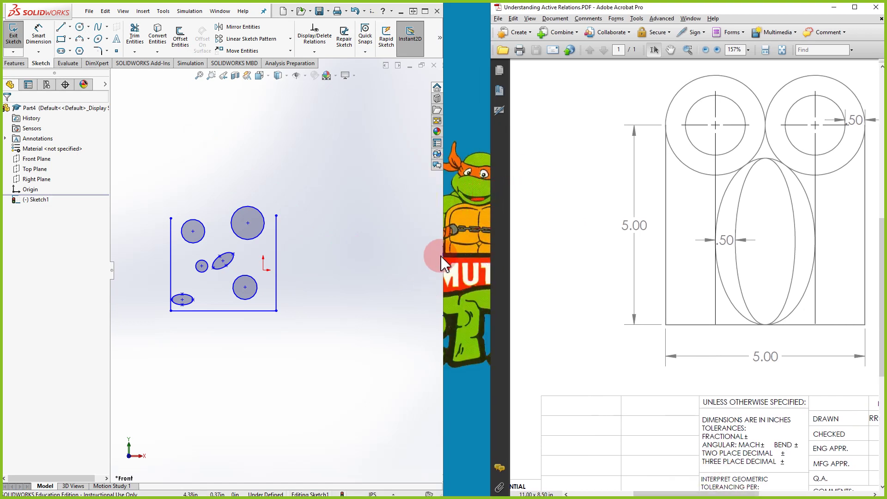
{"action": "left_click_drag", "start_coordinate": [443, 255], "coordinate": [490, 255]}
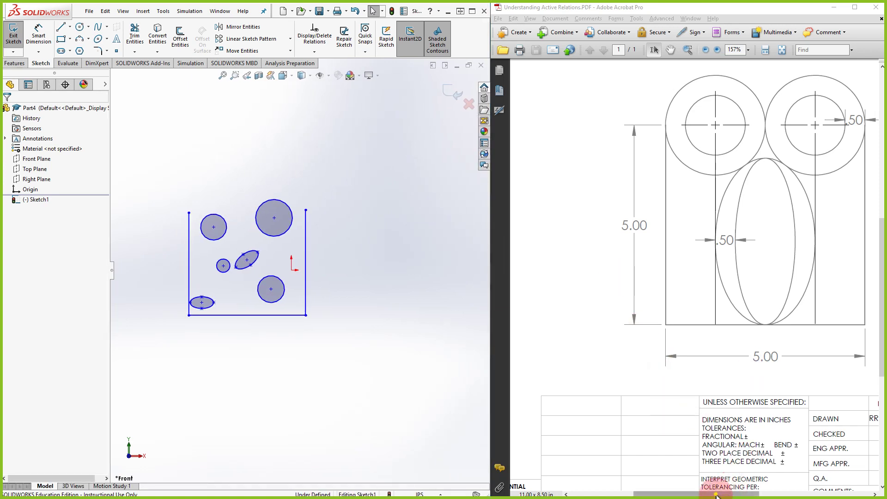
{"action": "left_click_drag", "start_coordinate": [716, 495], "coordinate": [738, 495]}
{"action": "scroll", "coordinate": [722, 336], "scroll_direction": "up", "scroll_amount": 3}
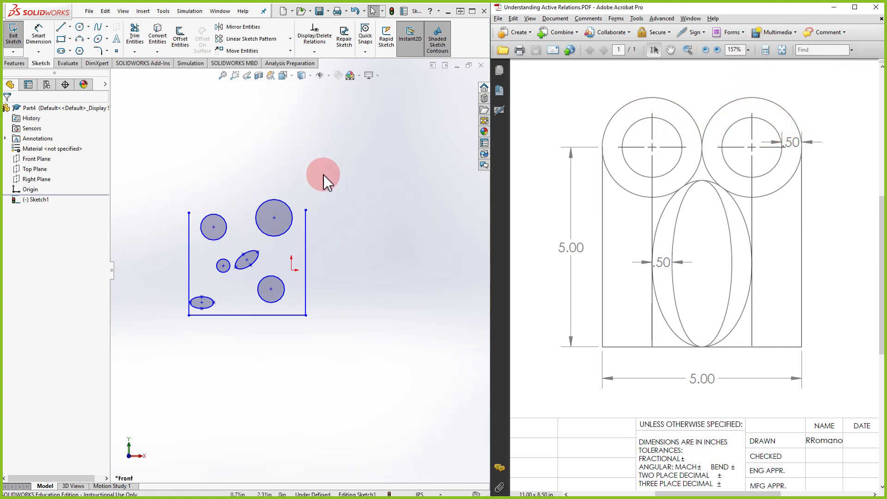
- Add Equal relations between the two upper circles and between the small middle circle and the lower circle
{"action": "left_click", "coordinate": [269, 212]}
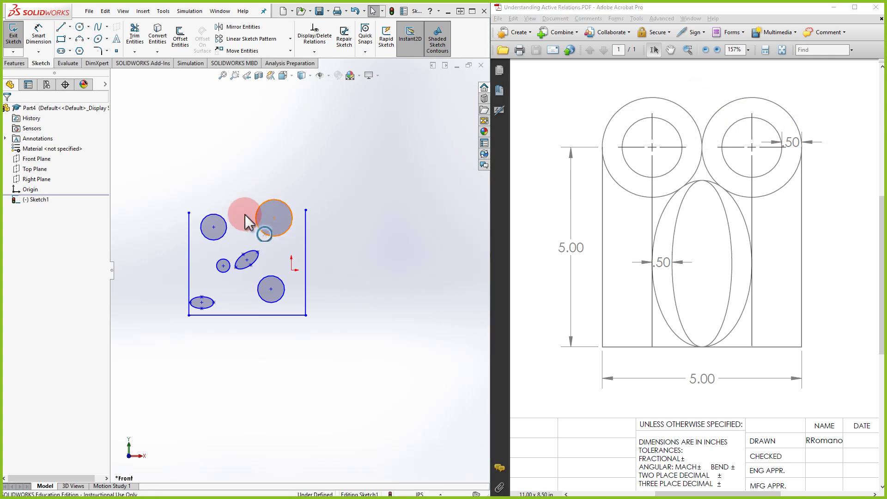
{"action": "left_click", "coordinate": [227, 224], "text": "ctrl"}
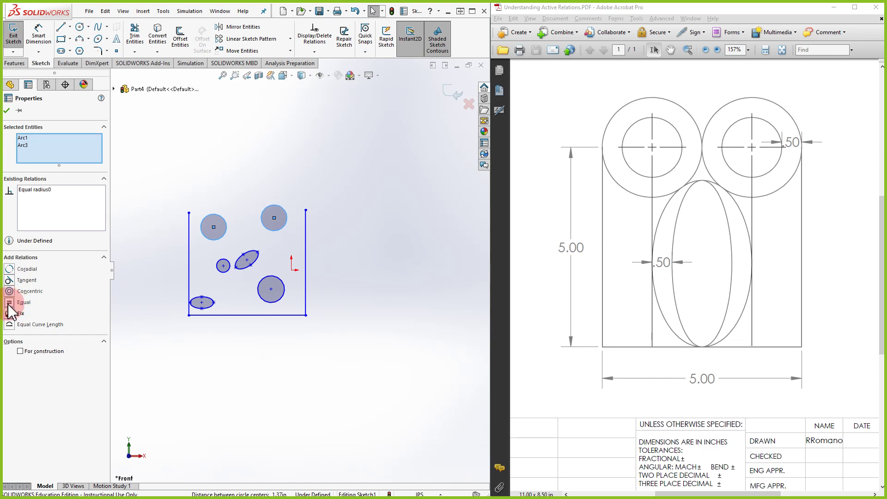
{"action": "left_click", "coordinate": [390, 129]}
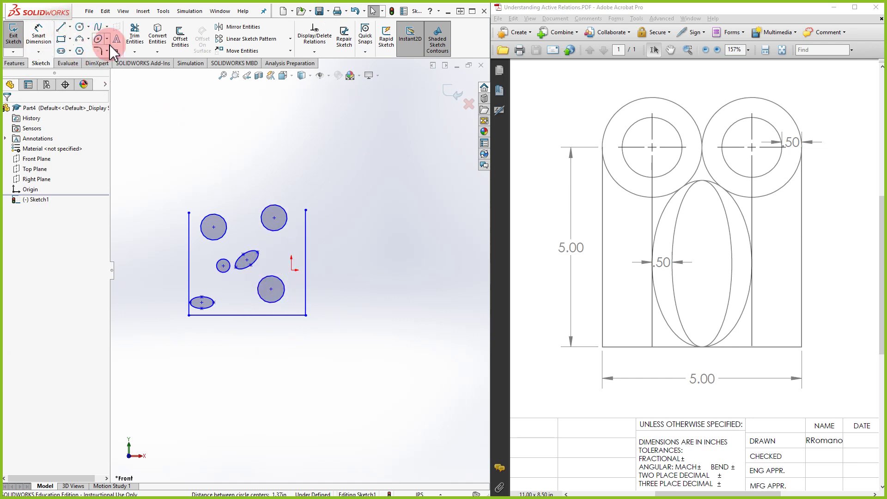
{"action": "left_click", "coordinate": [228, 272]}
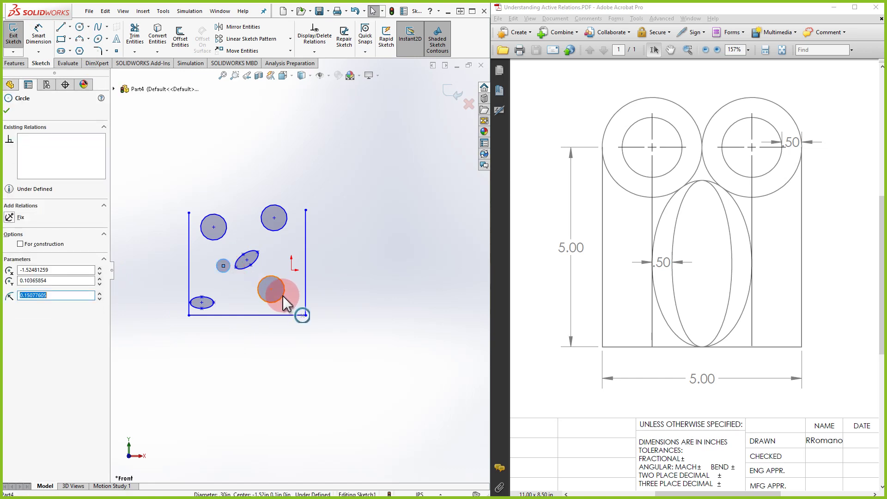
{"action": "left_click", "coordinate": [283, 296], "text": "ctrl"}
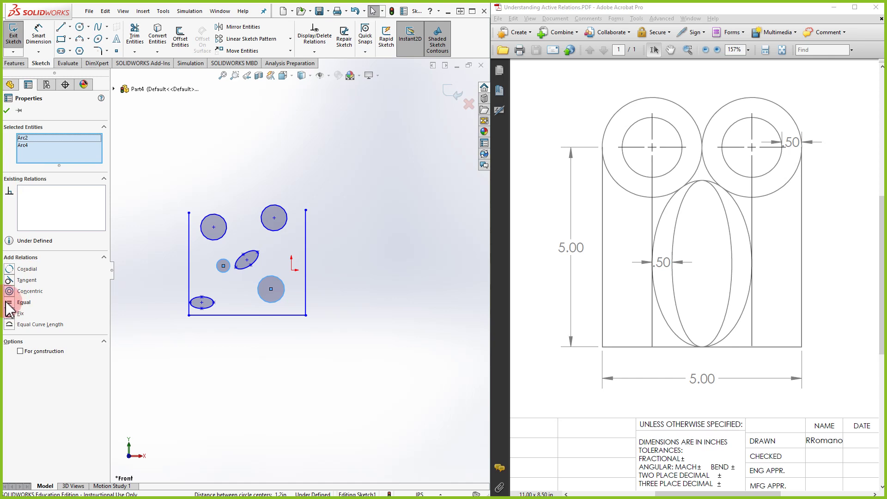
{"action": "left_click", "coordinate": [344, 218]}
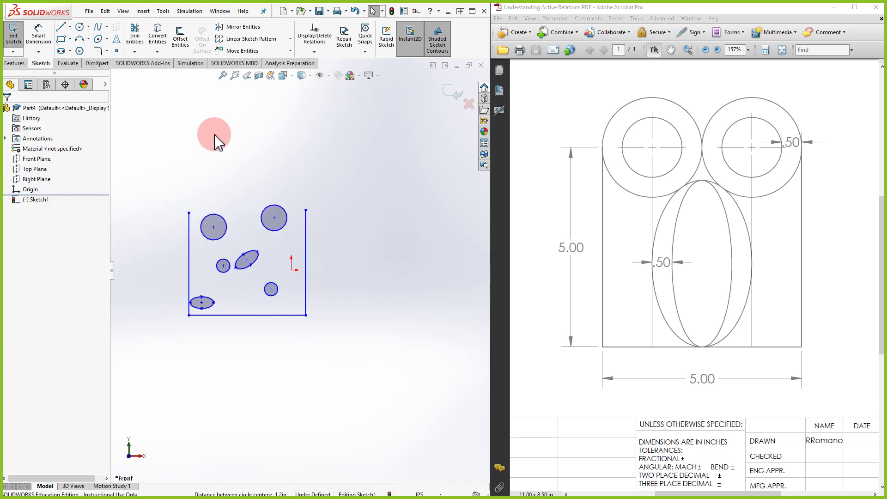
- Add Concentric relations pairing the upper-left circle with the small middle circle and the upper-right circle with the small lower one
{"action": "left_click", "coordinate": [226, 225]}
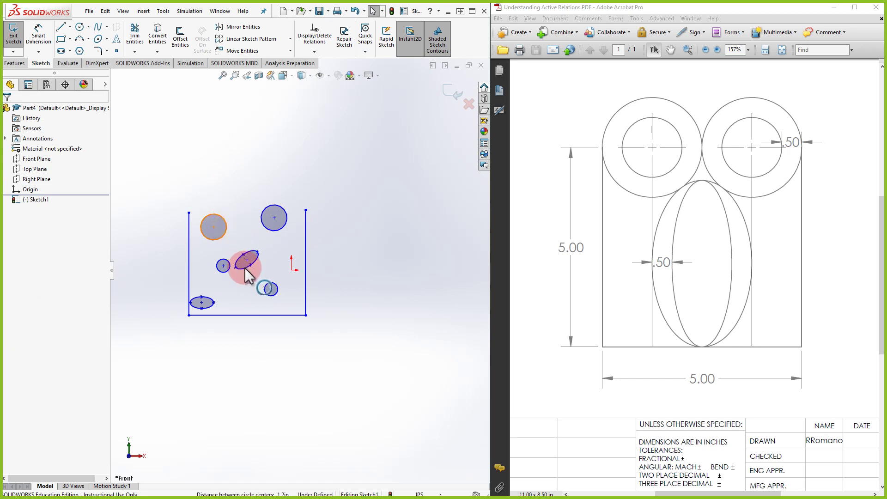
{"action": "left_click", "coordinate": [228, 264], "text": "ctrl"}
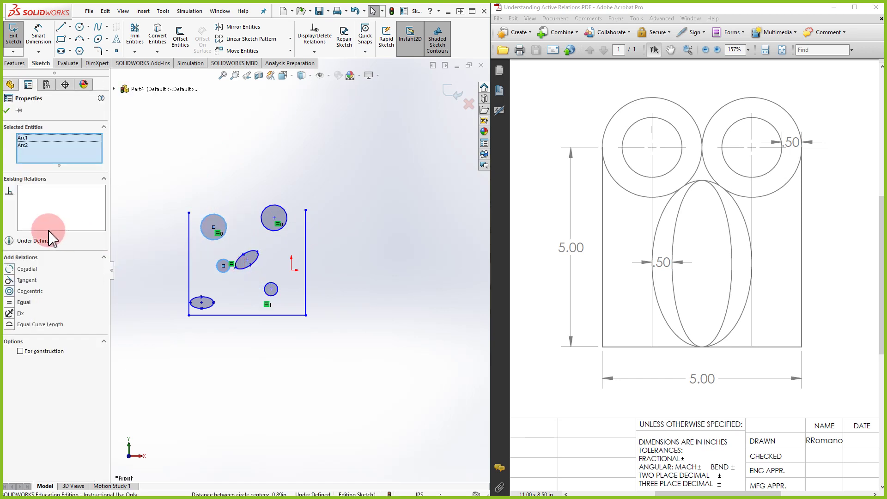
{"action": "left_click", "coordinate": [12, 292]}
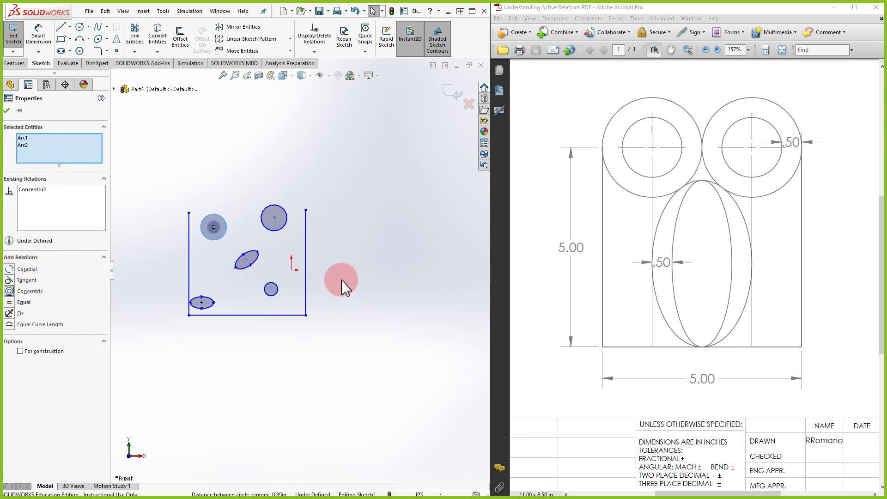
{"action": "left_click", "coordinate": [294, 228]}
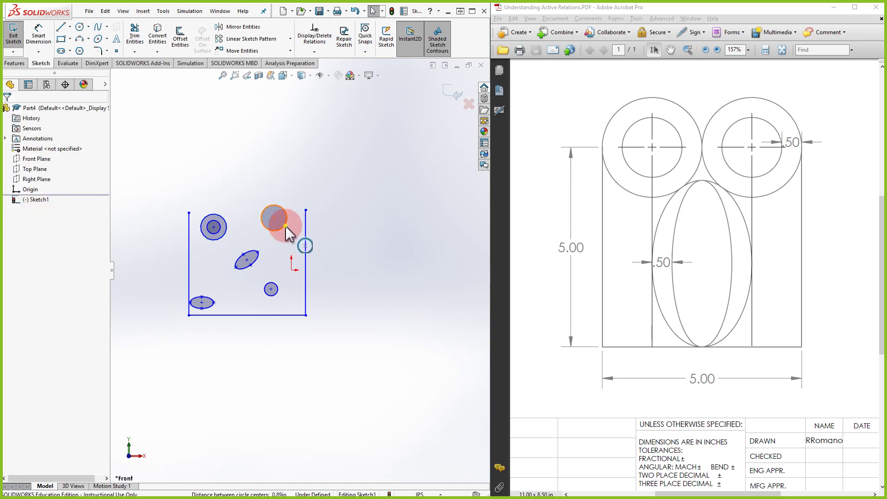
{"action": "left_click", "coordinate": [278, 294]}
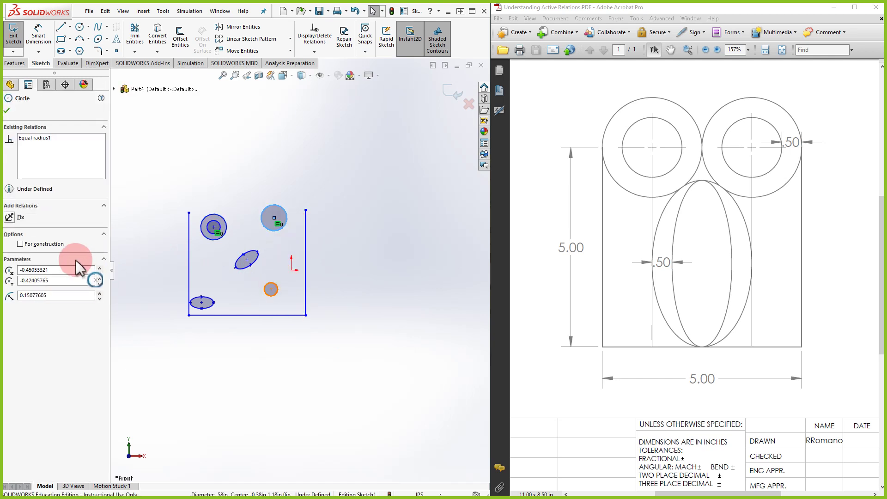
{"action": "left_click", "coordinate": [9, 290]}
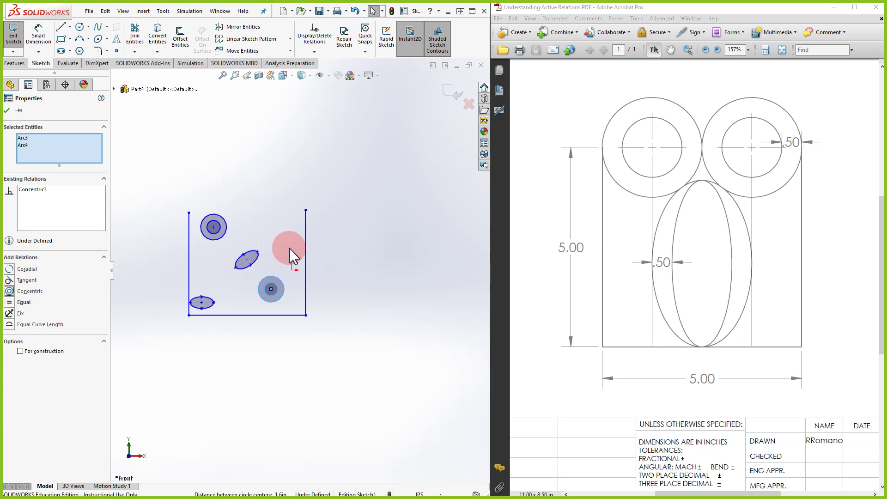
{"action": "left_click", "coordinate": [300, 230]}
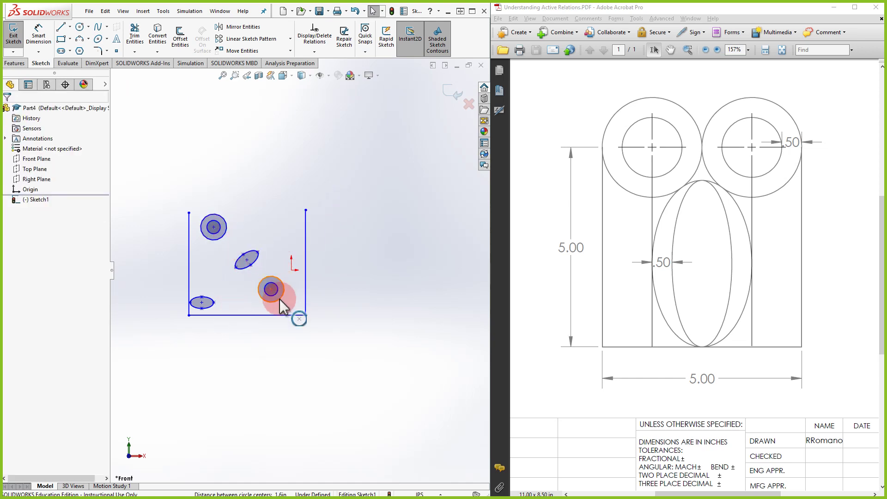
- Move the right concentric pair up level with the left pair and enlarge the outer circles to about 0.39 in radius
{"action": "mouse_move", "coordinate": [271, 291]}
{"action": "left_mouse_down"}
{"action": "mouse_move", "coordinate": [269, 246]}
{"action": "mouse_move", "coordinate": [280, 224]}
{"action": "left_mouse_up"}
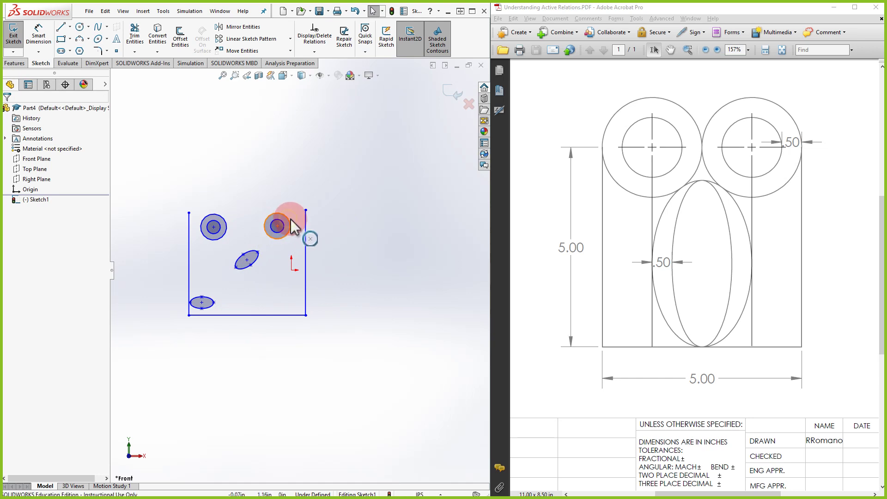
{"action": "left_click", "coordinate": [290, 224]}
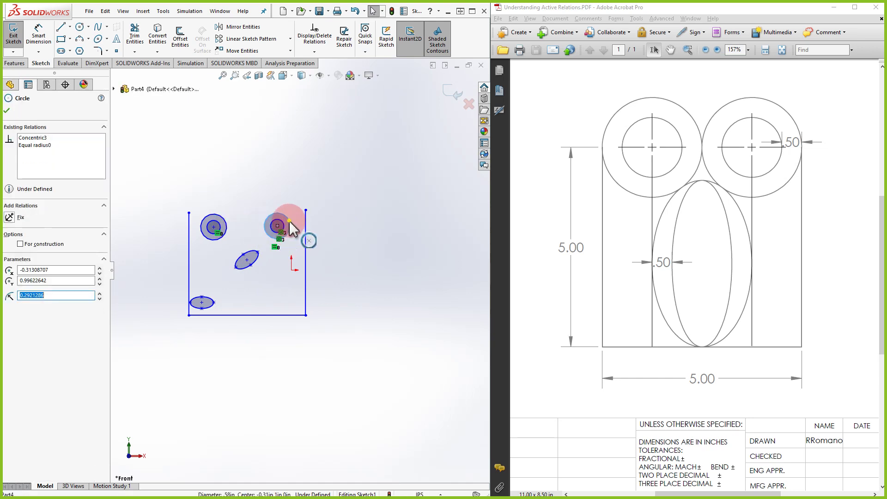
{"action": "mouse_move", "coordinate": [289, 221]}
{"action": "left_mouse_down"}
{"action": "mouse_move", "coordinate": [325, 201]}
{"action": "mouse_move", "coordinate": [289, 213]}
{"action": "left_mouse_up"}
{"action": "left_click", "coordinate": [299, 184]}
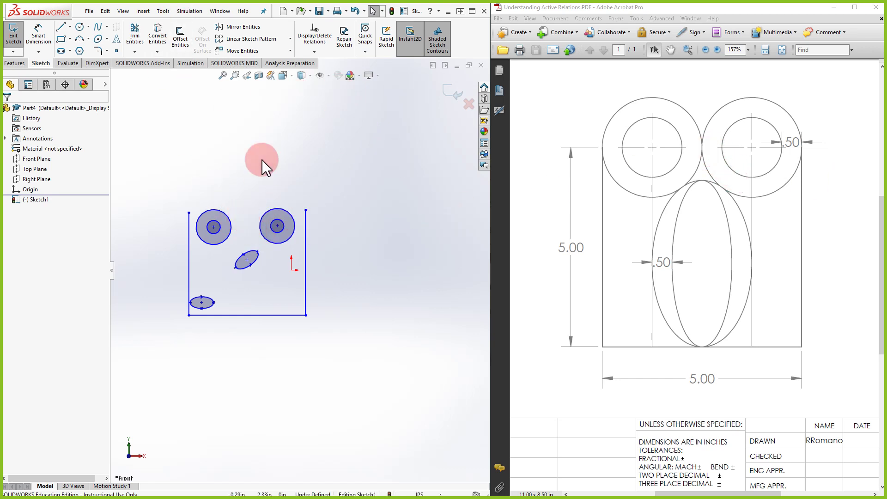
- Add a Tangent relation between the two outer circles
{"action": "left_click", "coordinate": [240, 178]}
{"action": "left_click", "coordinate": [231, 222]}
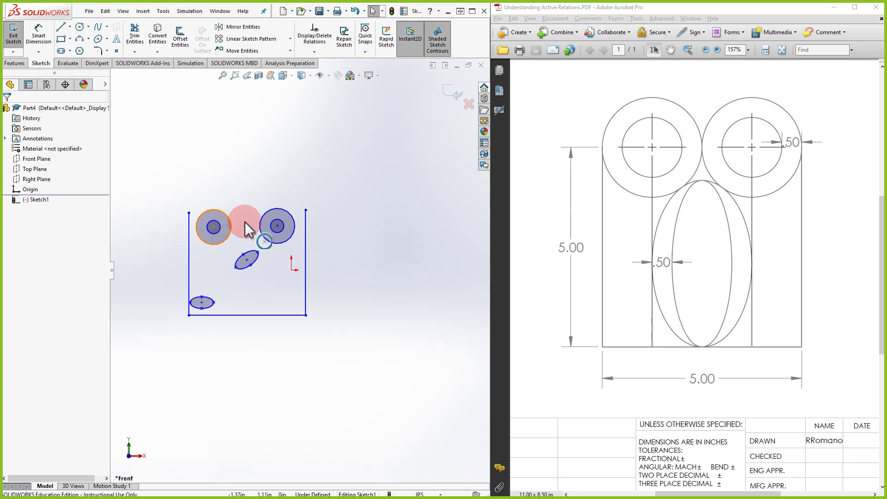
{"action": "left_click", "coordinate": [263, 222]}
{"action": "left_click", "coordinate": [263, 228], "text": "ctrl"}
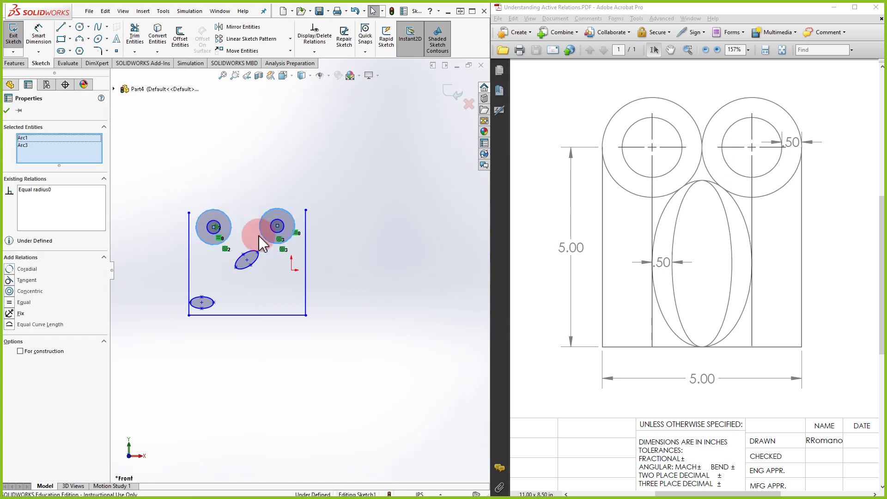
{"action": "left_click", "coordinate": [10, 281]}
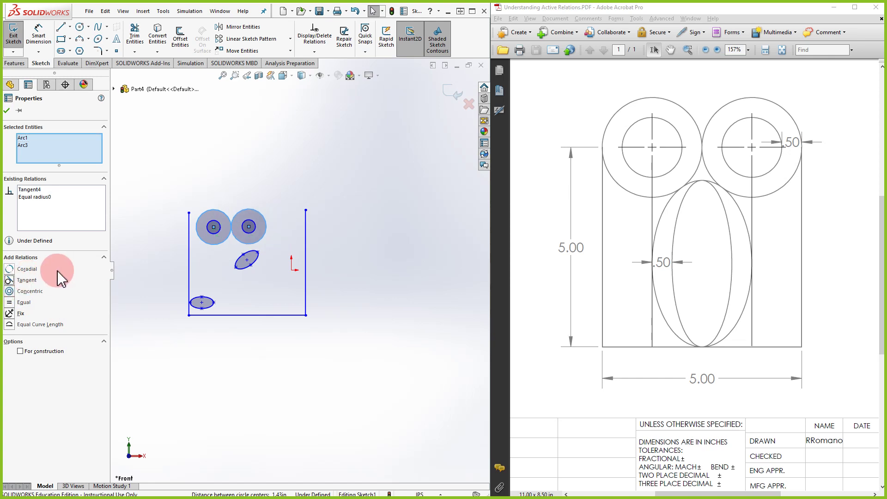
{"action": "left_click", "coordinate": [282, 252]}
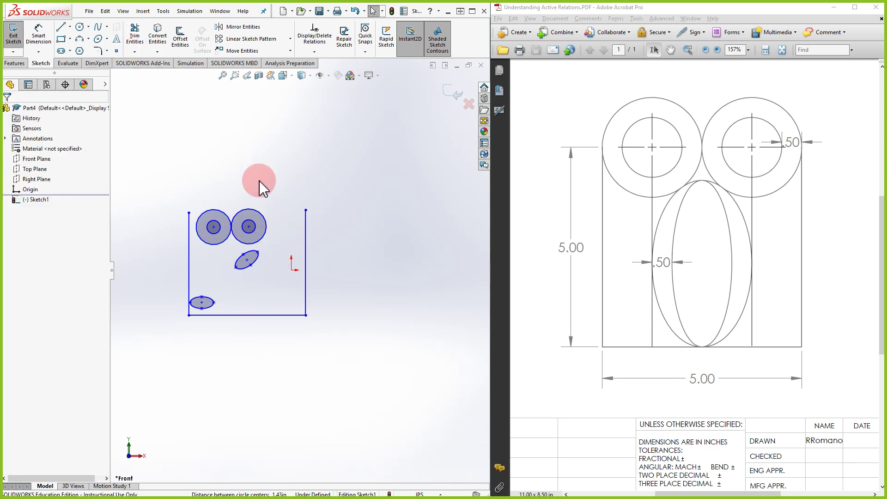
- Make the right outer circle tangent to the right vertical line and the left outer circle tangent to the left vertical line
{"action": "left_click", "coordinate": [270, 234]}
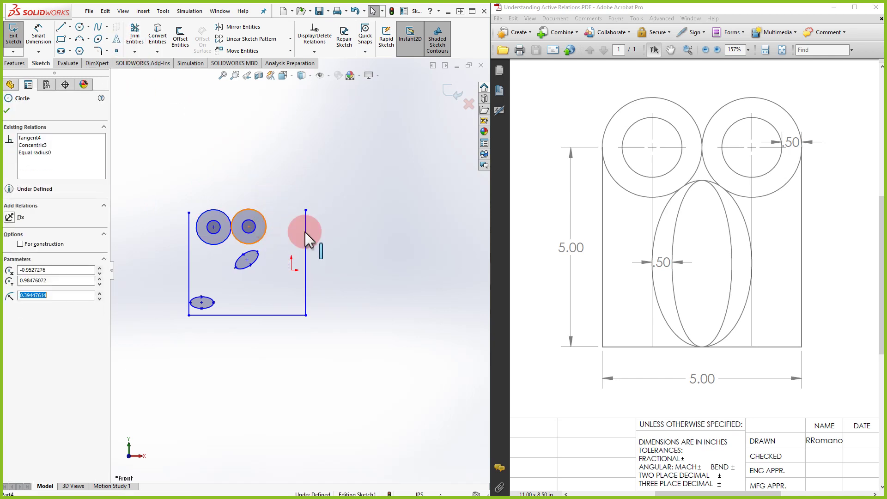
{"action": "left_click", "coordinate": [305, 234], "text": "ctrl"}
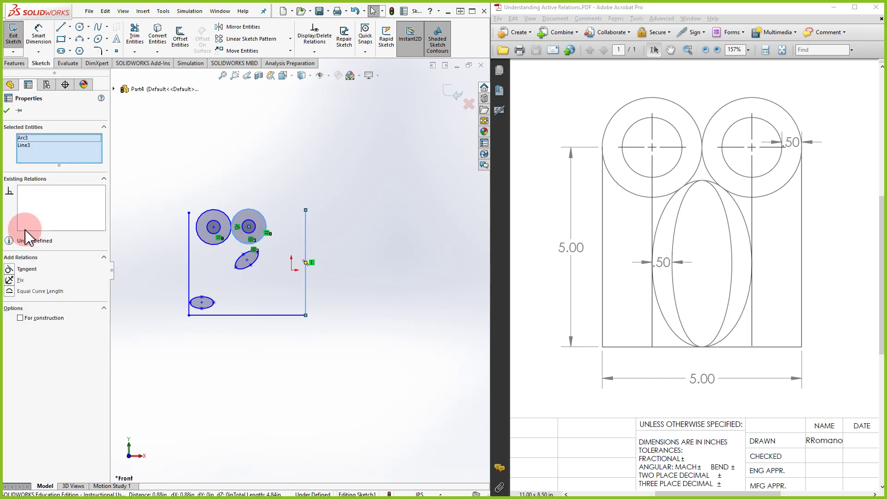
{"action": "left_click", "coordinate": [11, 270]}
{"action": "left_click", "coordinate": [209, 245]}
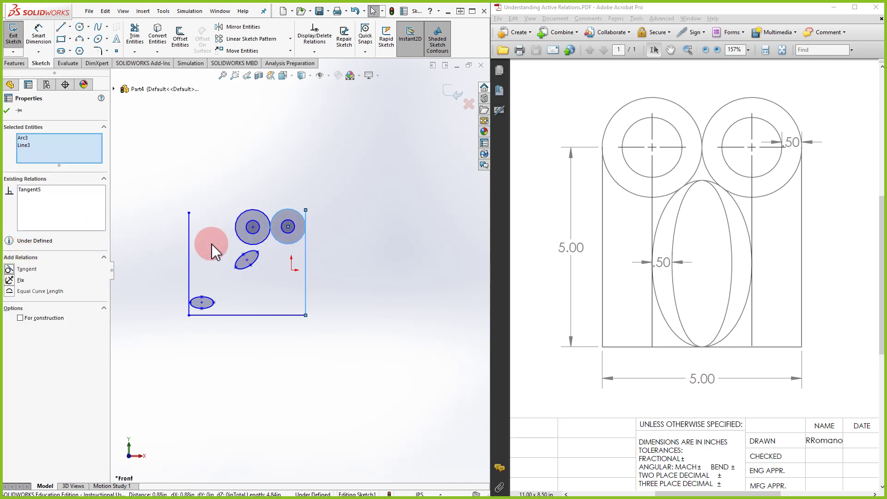
{"action": "left_click", "coordinate": [189, 239]}
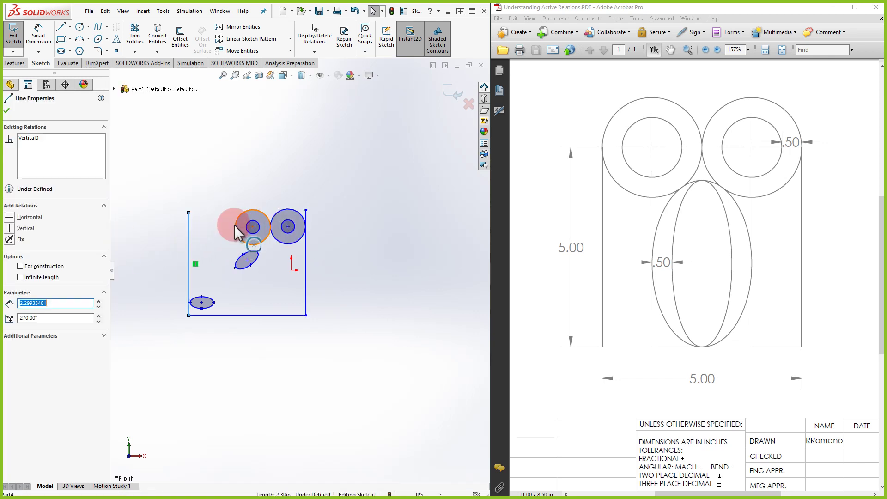
{"action": "left_click", "coordinate": [233, 234], "text": "ctrl"}
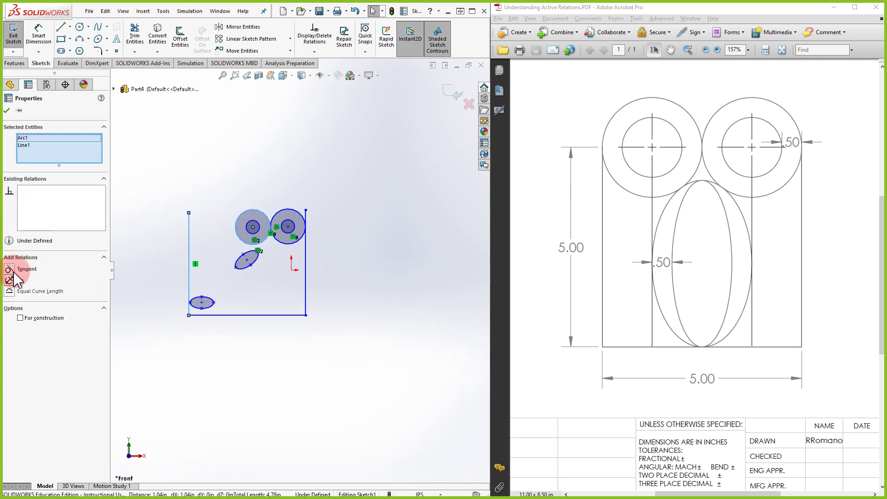
{"action": "left_click", "coordinate": [27, 270]}
{"action": "left_click", "coordinate": [348, 220]}
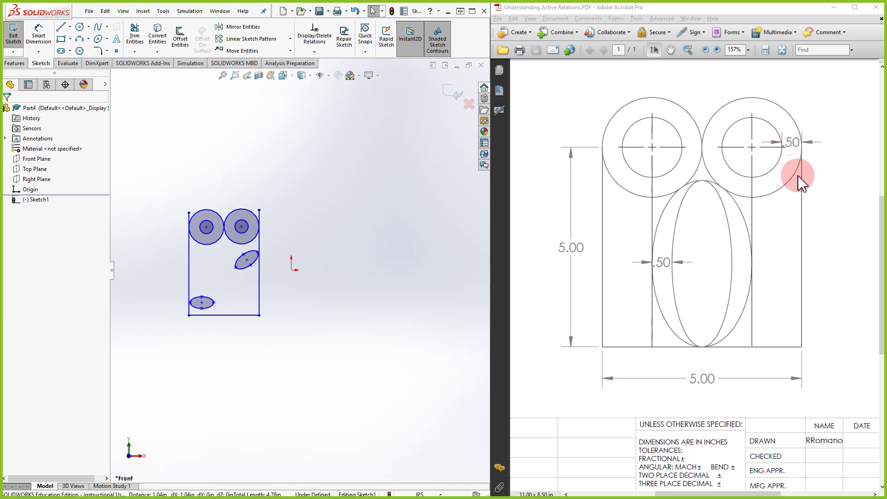
- Add an Equal relation to all three lines of the U-shaped profile
{"action": "left_click", "coordinate": [190, 263]}
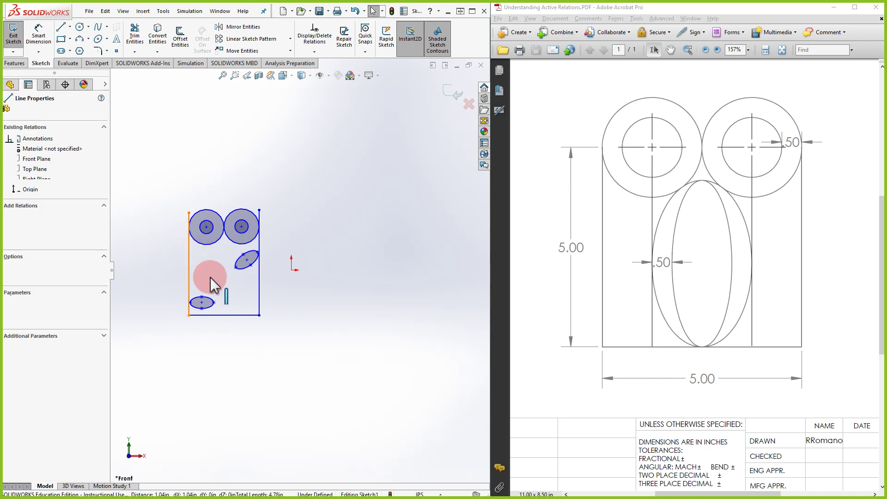
{"action": "left_click", "coordinate": [224, 315], "text": "ctrl"}
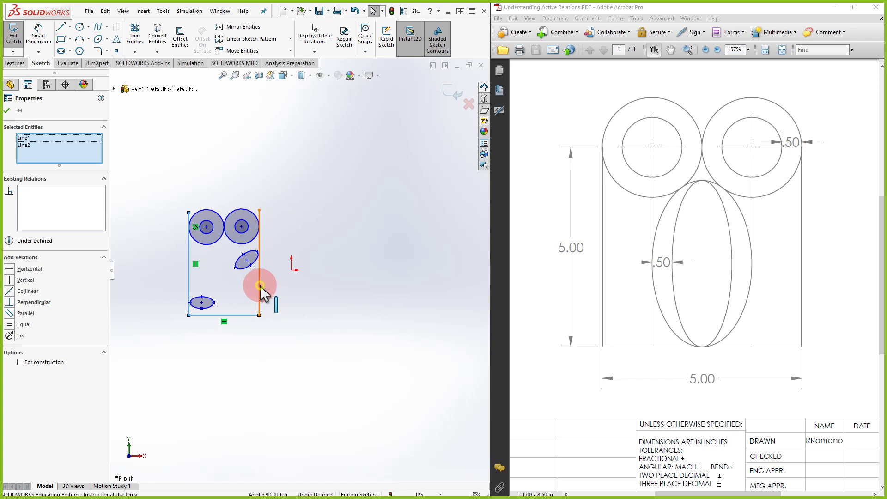
{"action": "left_click", "coordinate": [259, 323], "text": "ctrl"}
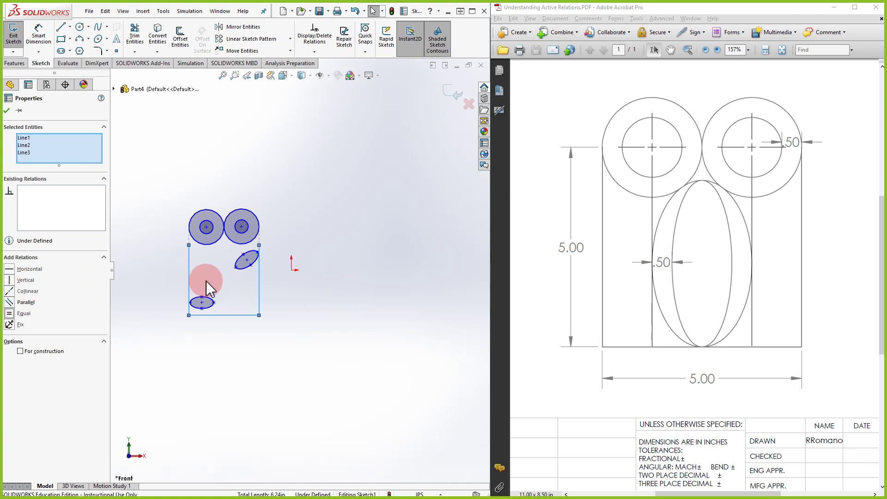
{"action": "left_click", "coordinate": [260, 436]}
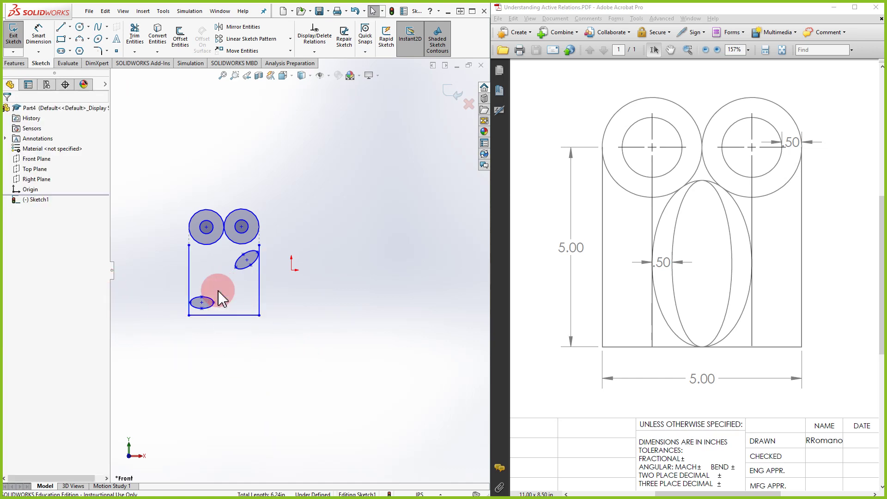
- Add a Vertical relation to the two side lines of the U-shaped profile and a Horizontal relation to its bottom line
{"action": "left_click", "coordinate": [189, 273]}
{"action": "left_click", "coordinate": [259, 277], "text": "ctrl"}
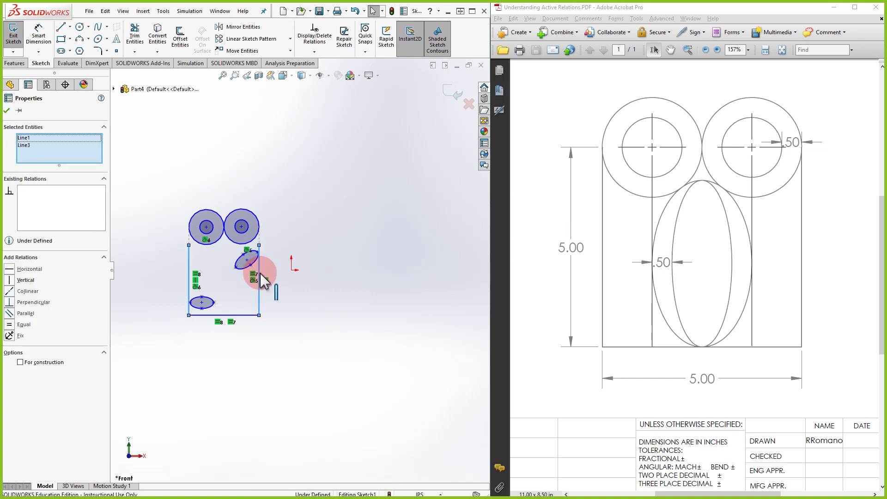
{"action": "left_click", "coordinate": [9, 280]}
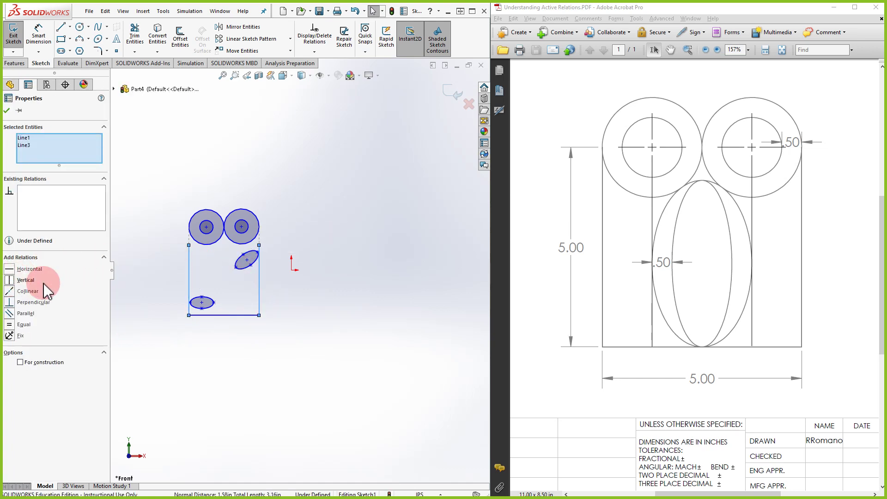
{"action": "left_click", "coordinate": [248, 298]}
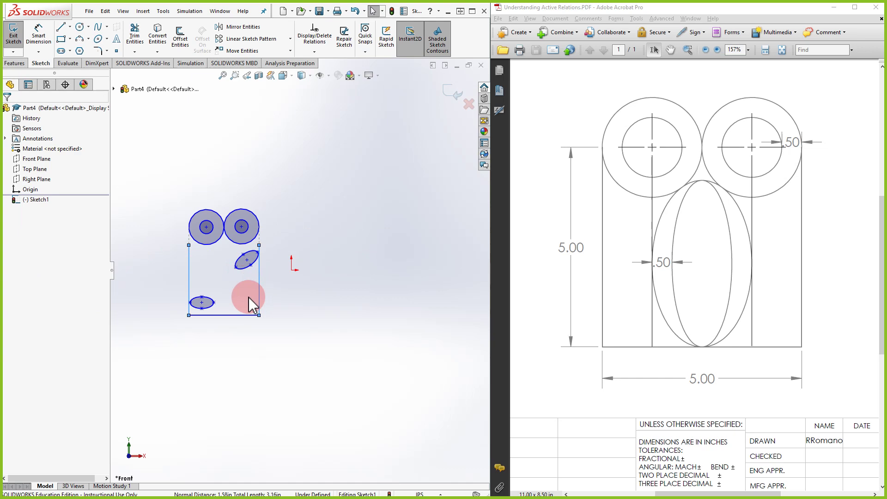
{"action": "left_click", "coordinate": [231, 315]}
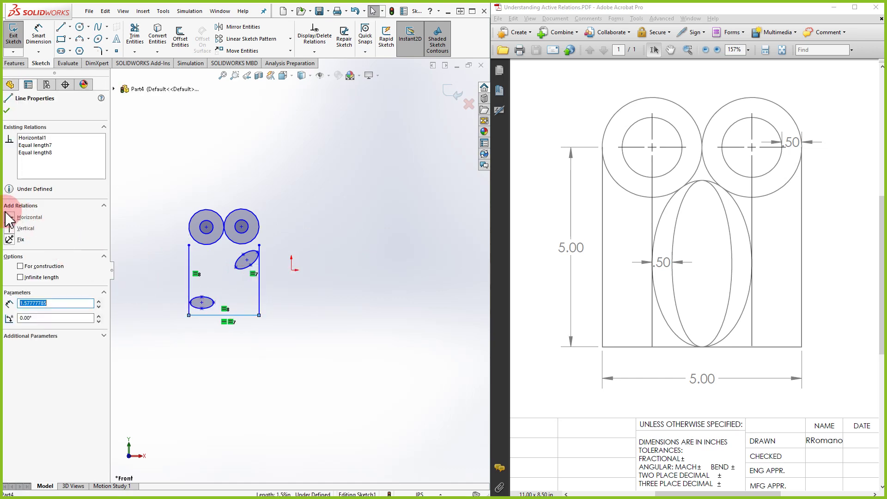
{"action": "left_click", "coordinate": [362, 291]}
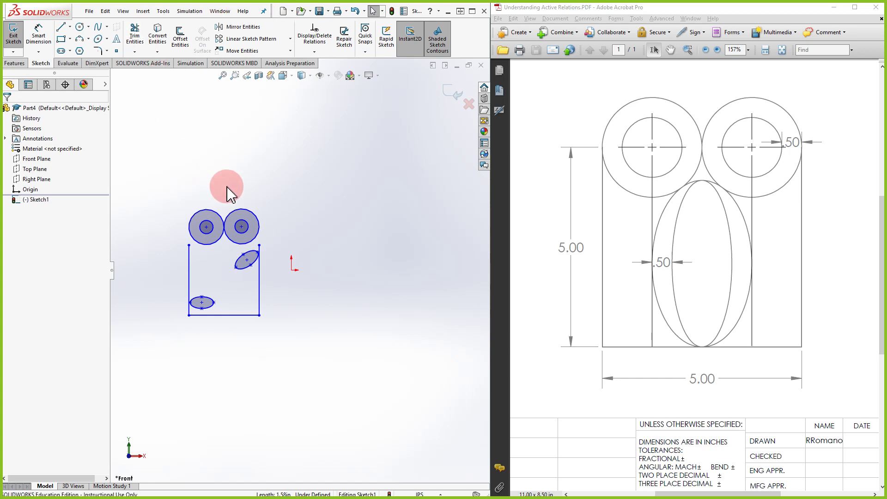
- Add a Concentric relation between the tilted ellipse and the horizontal ellipse
{"action": "left_click", "coordinate": [238, 262]}
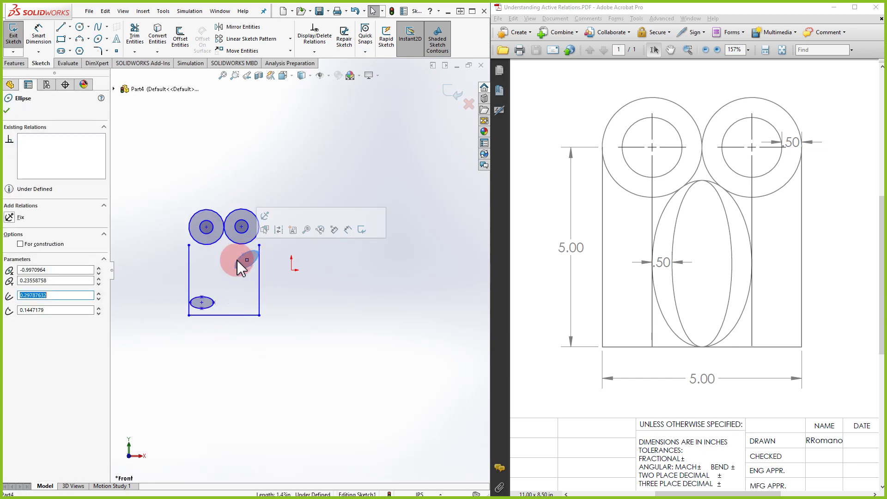
{"action": "left_click", "coordinate": [206, 303]}
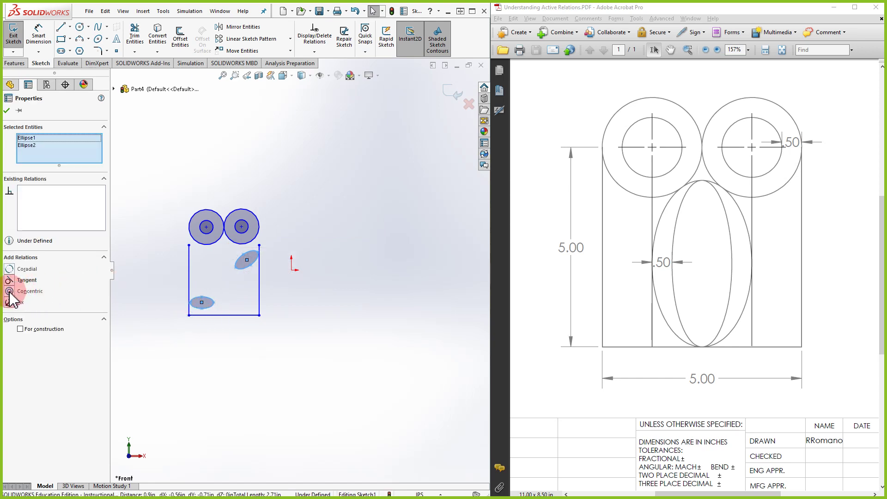
{"action": "left_click", "coordinate": [9, 292]}
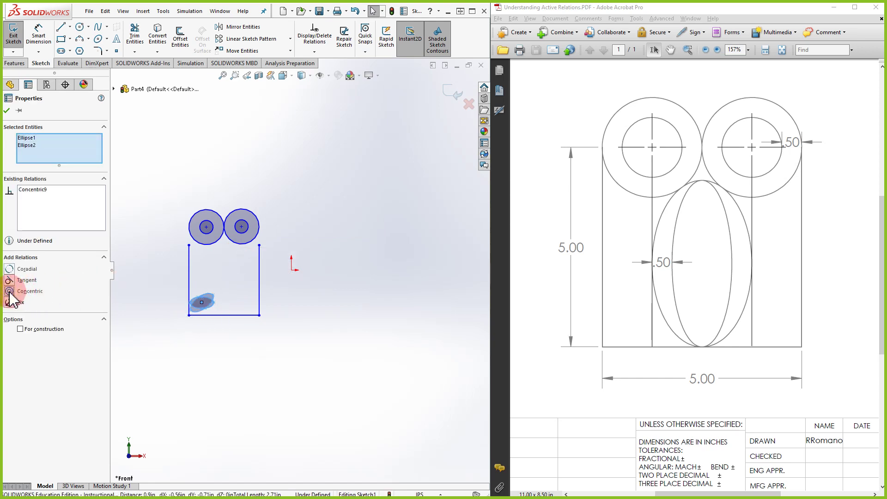
{"action": "left_click", "coordinate": [229, 259]}
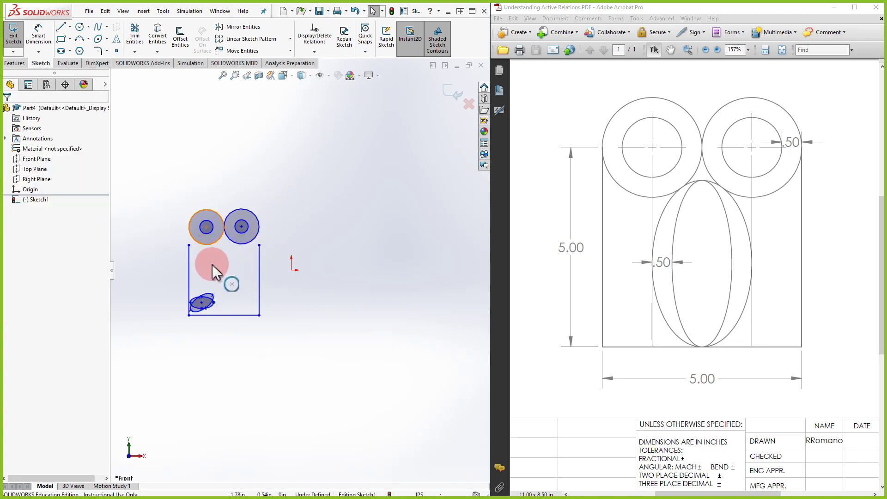
{"action": "left_click_drag", "start_coordinate": [213, 265], "coordinate": [228, 187]}
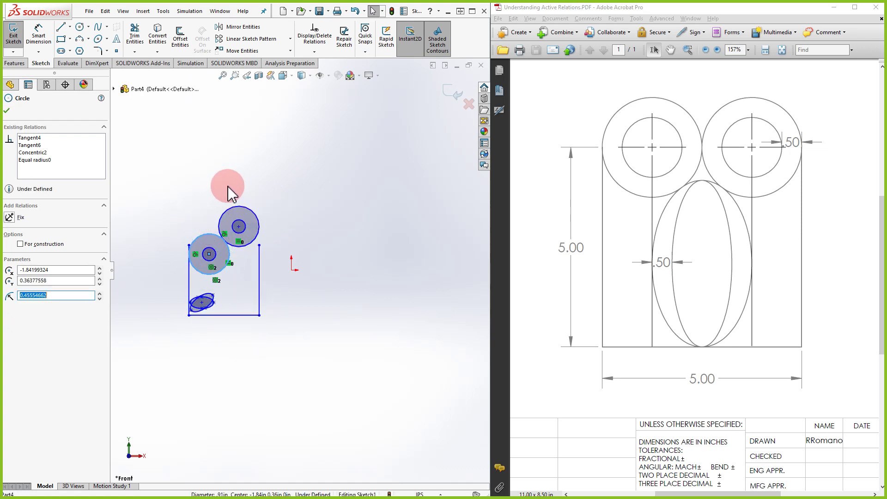
{"action": "left_click", "coordinate": [225, 181]}
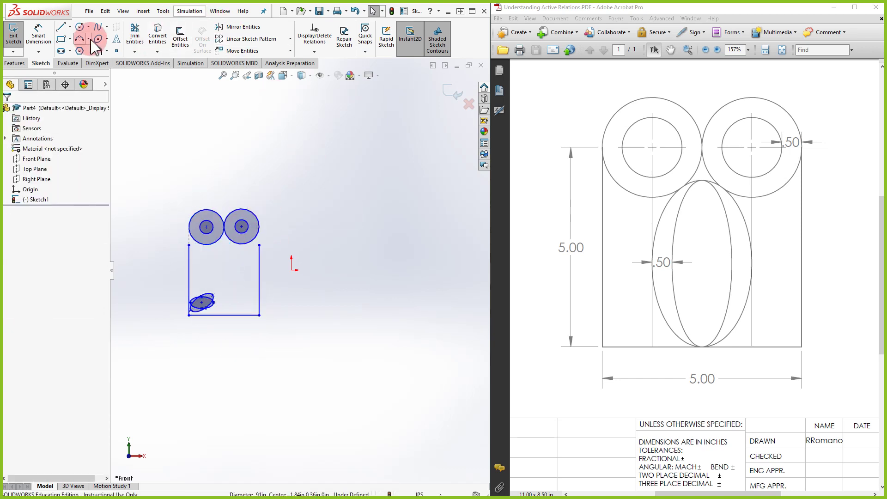
- Dimension the radial gap between the inner and outer circles of the right concentric pair and set it to .50 in
{"action": "left_click", "coordinate": [39, 34]}
{"action": "scroll", "coordinate": [261, 185], "scroll_direction": "down", "scroll_amount": 3}
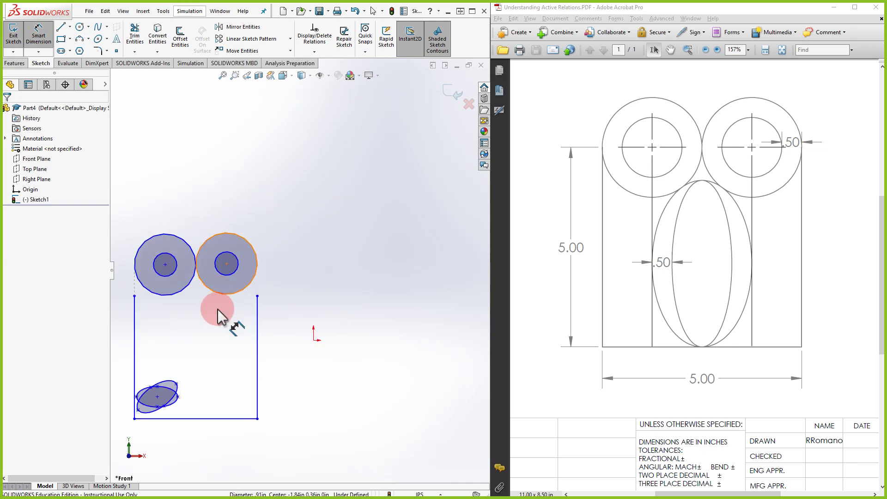
{"action": "scroll", "coordinate": [221, 300], "scroll_direction": "down", "scroll_amount": 2}
{"action": "left_click", "coordinate": [250, 255]}
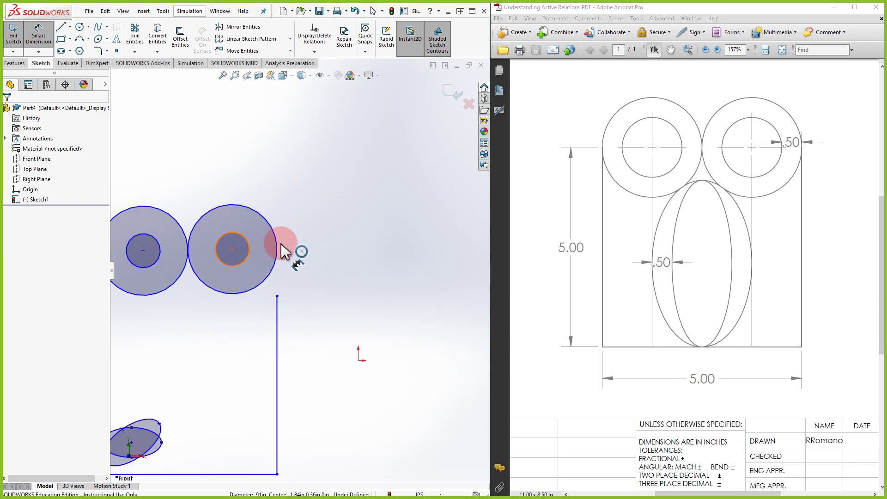
{"action": "left_click", "coordinate": [277, 248]}
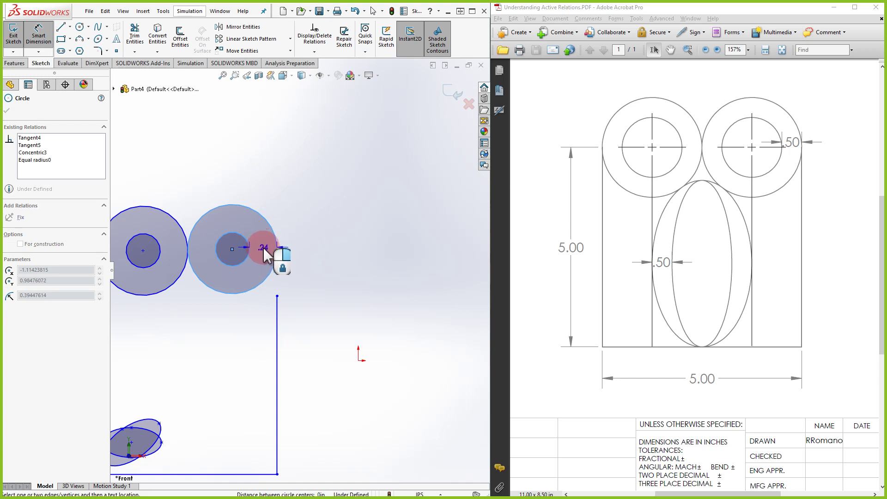
{"action": "left_click", "coordinate": [264, 250]}
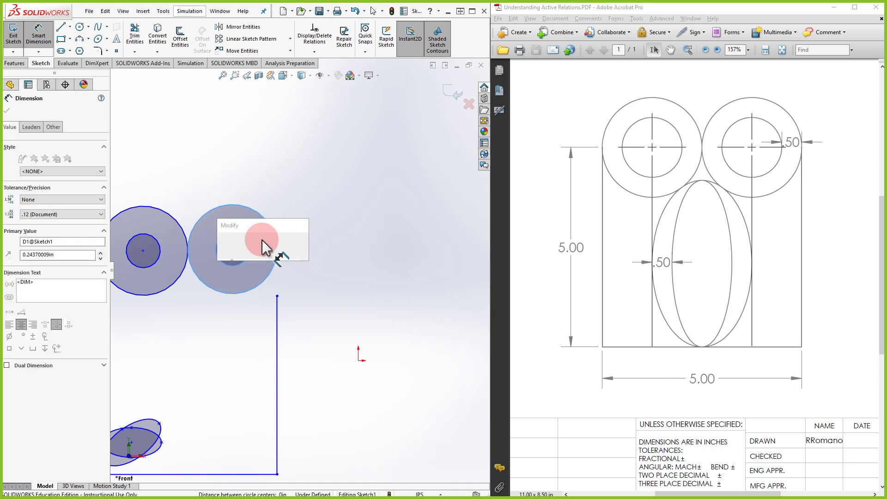
{"action": "type", "text": ".50"}
{"action": "key", "text": "Return"}
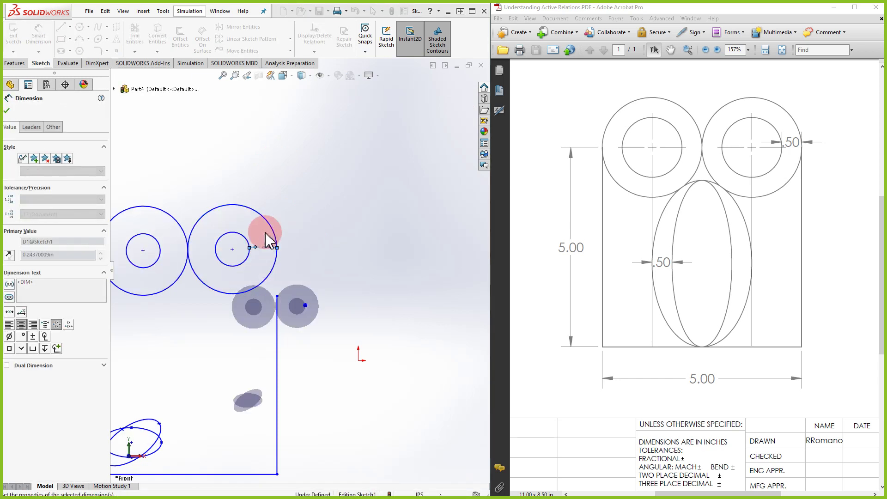
{"action": "left_click", "coordinate": [350, 234]}
{"action": "key", "text": "Escape"}
{"action": "key", "text": "f"}
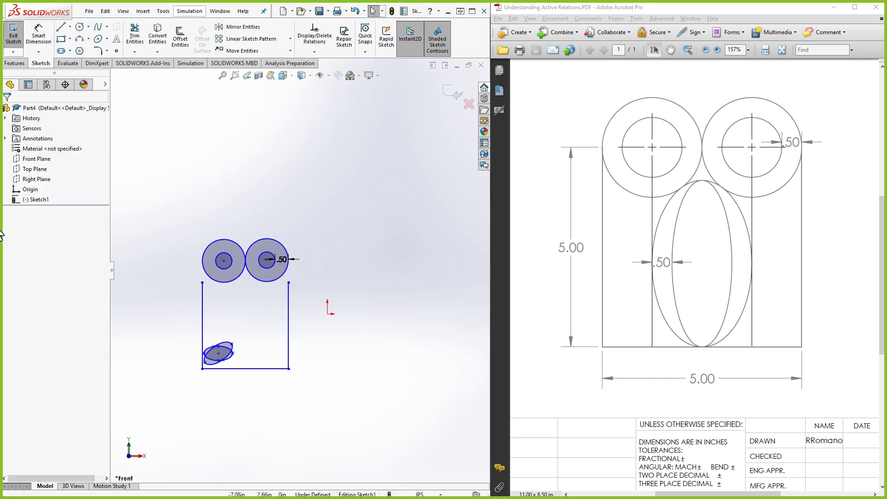
- Dimension the length of the left vertical line and set it to 5.00 in
{"action": "left_click", "coordinate": [39, 36]}
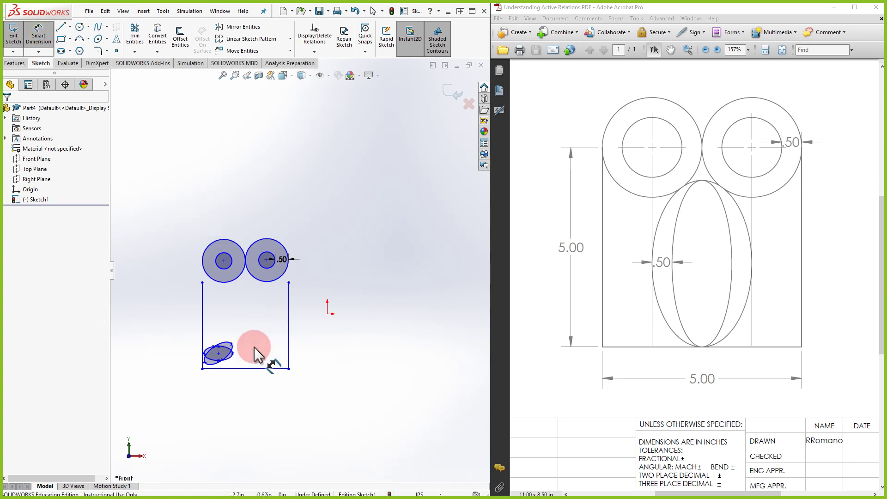
{"action": "left_click", "coordinate": [181, 323]}
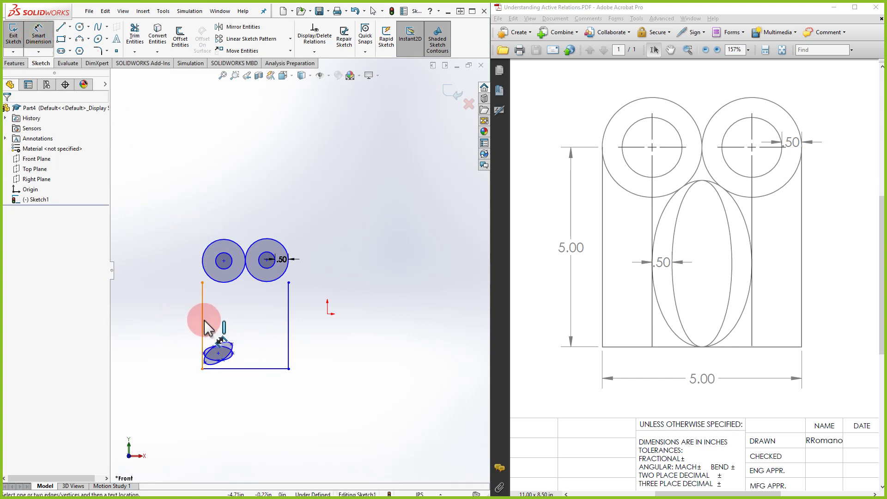
{"action": "key", "text": "Escape"}
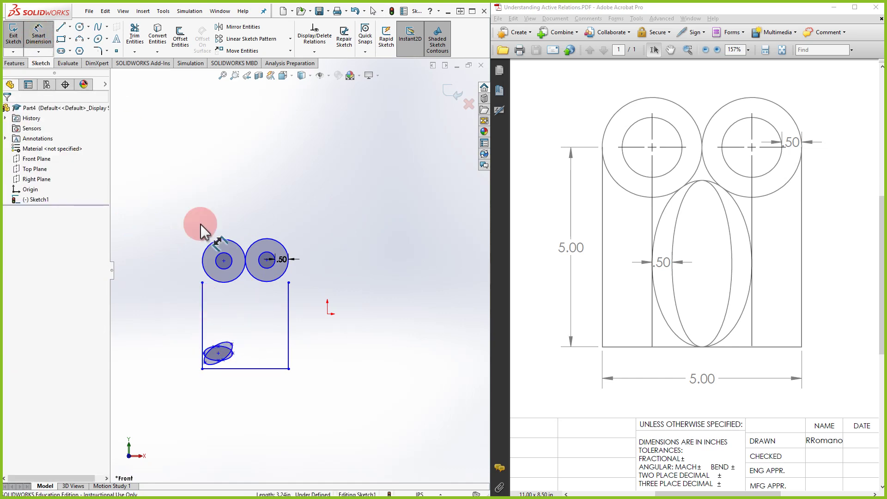
{"action": "left_click", "coordinate": [202, 319]}
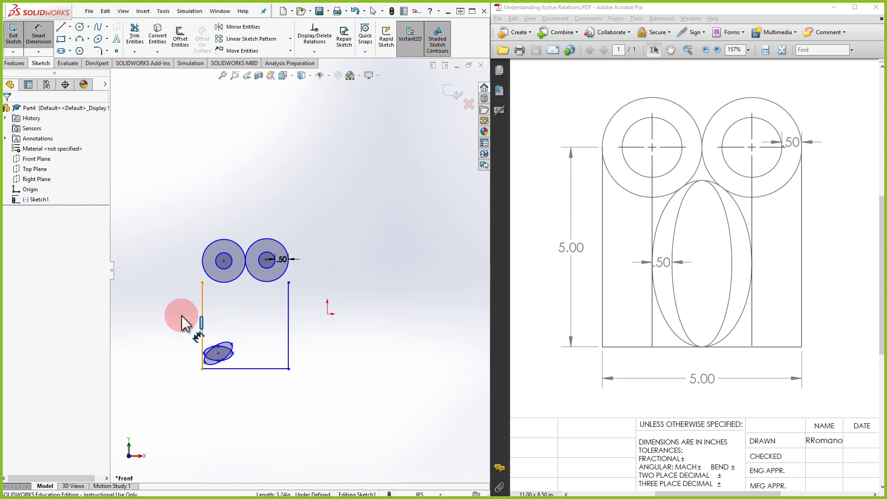
{"action": "left_click", "coordinate": [179, 323]}
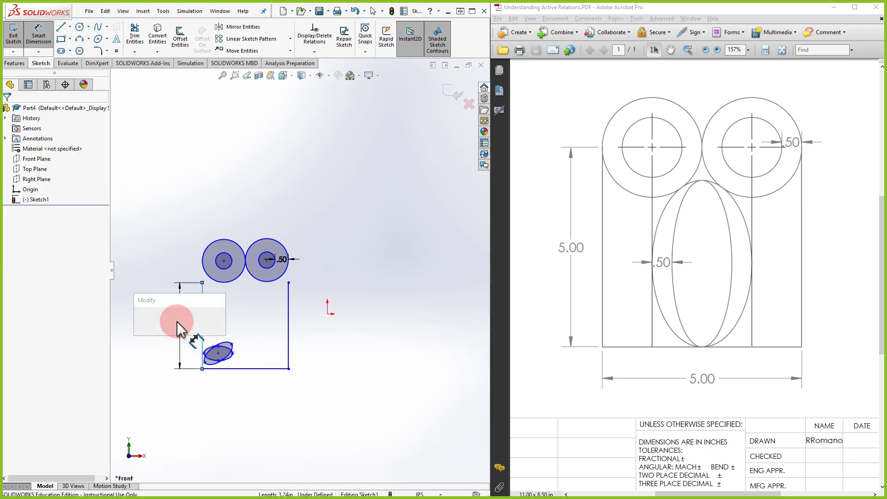
{"action": "key", "text": "Return"}
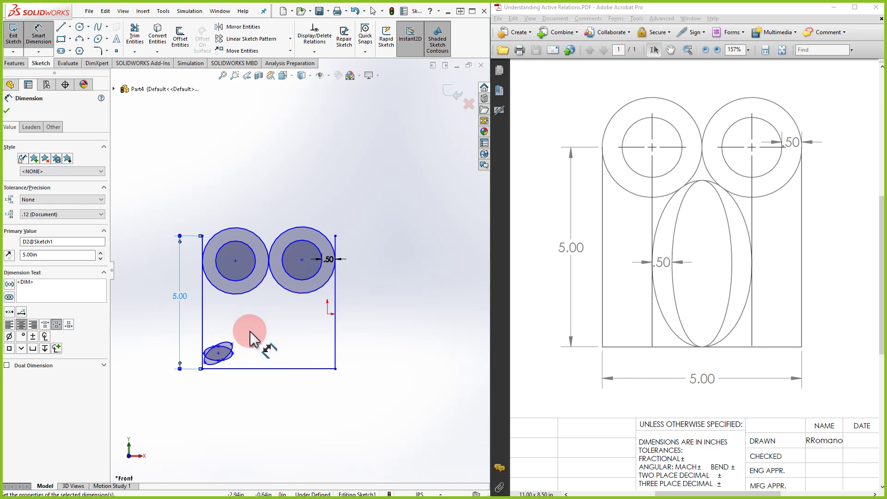
{"action": "key", "text": "Escape"}
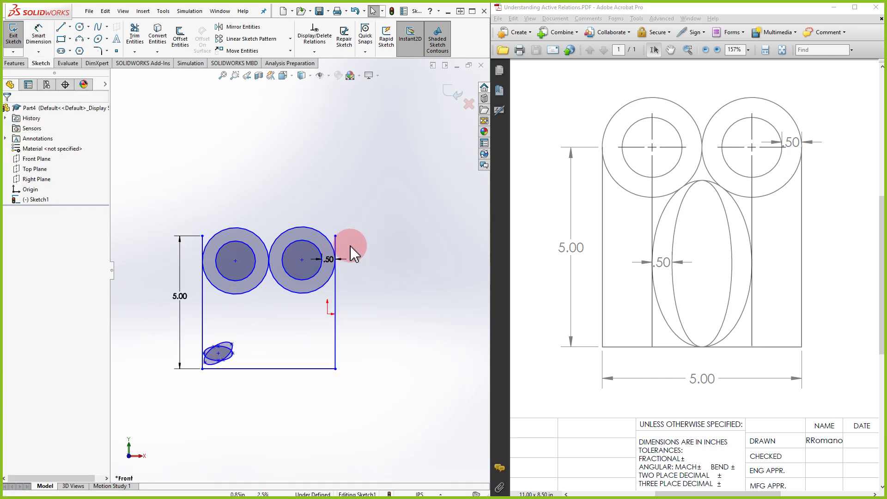
- Make the upper endpoint of the right vertical line Coincident with the right outer circle
{"action": "left_click", "coordinate": [336, 236]}
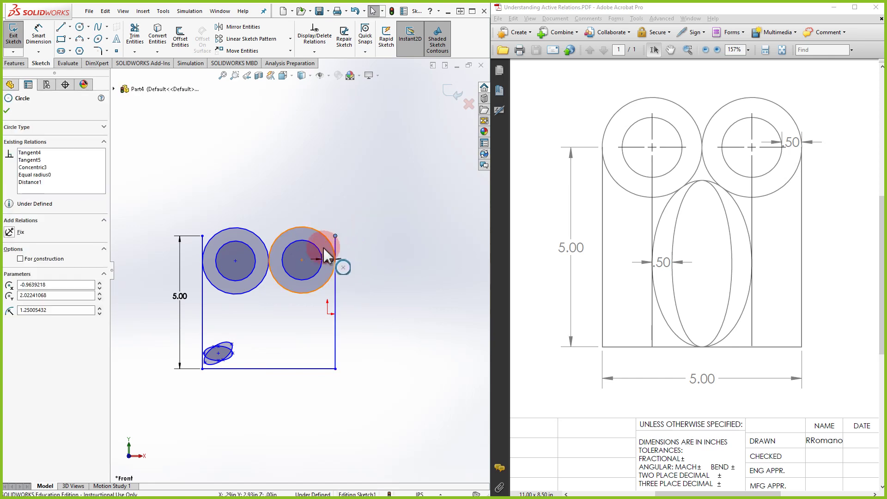
{"action": "left_click", "coordinate": [323, 241], "text": "ctrl"}
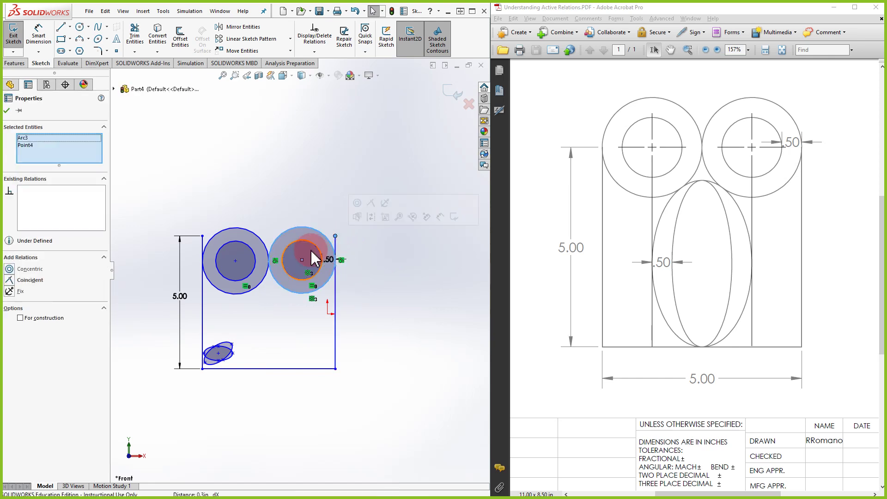
{"action": "left_click", "coordinate": [9, 281]}
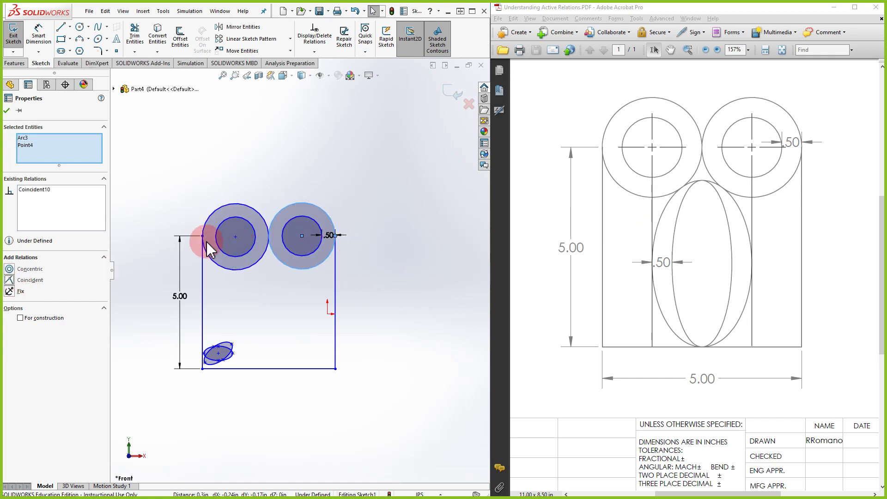
{"action": "key", "text": "Escape"}
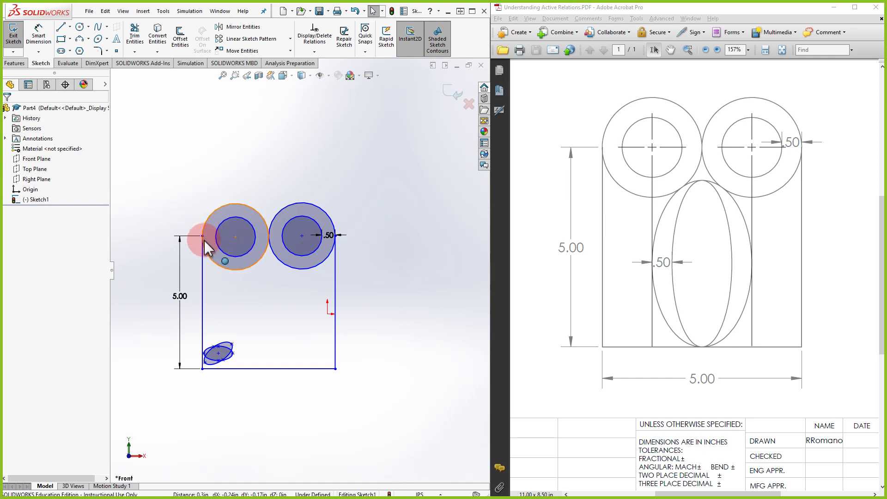
- Make the upper endpoint of the left vertical line Coincident with the left outer circle
{"action": "left_click", "coordinate": [202, 240]}
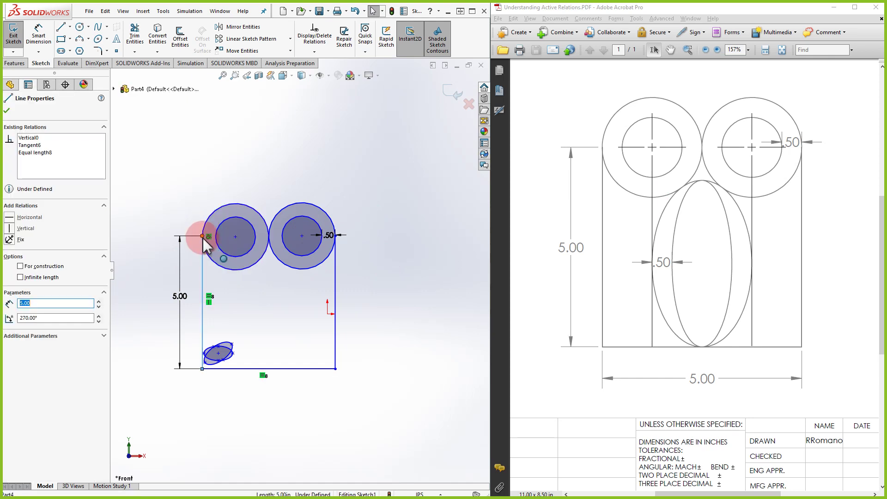
{"action": "left_click", "coordinate": [203, 236]}
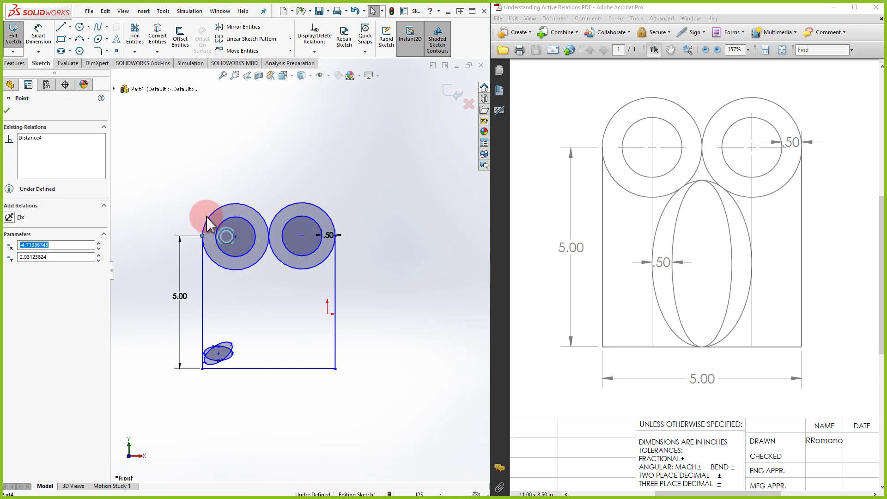
{"action": "left_click", "coordinate": [209, 226], "text": "ctrl"}
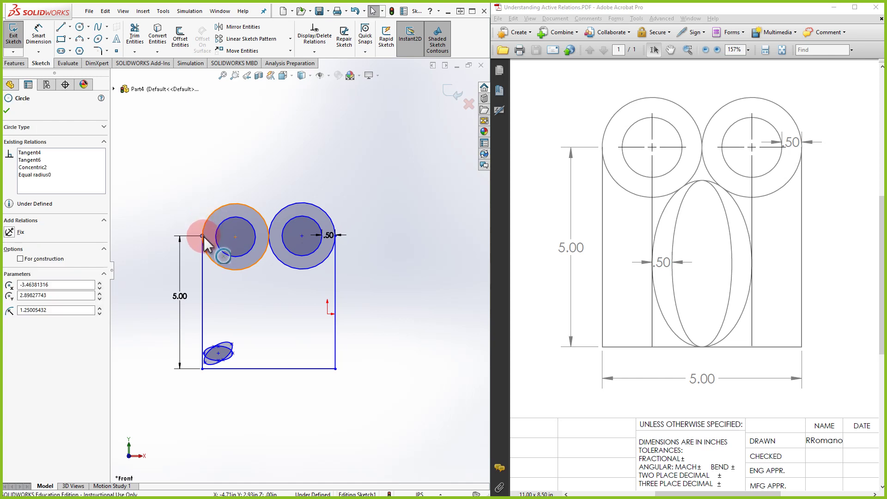
{"action": "left_click", "coordinate": [10, 280]}
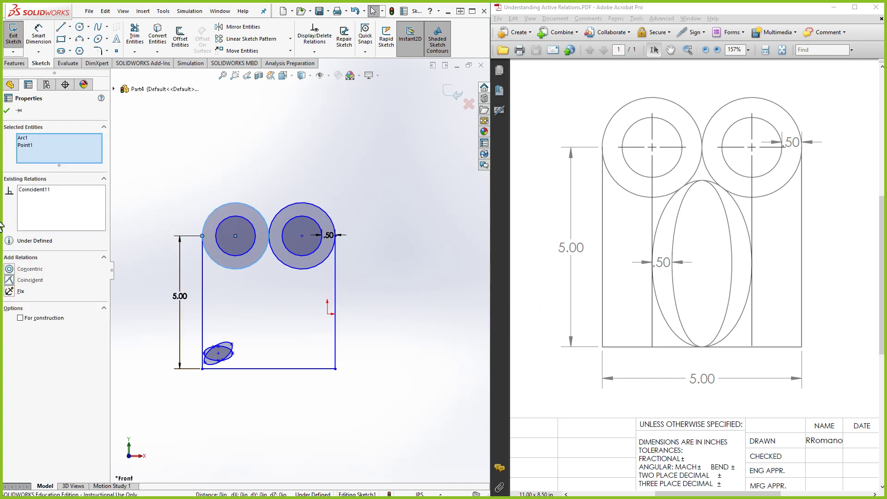
{"action": "left_click", "coordinate": [274, 165]}
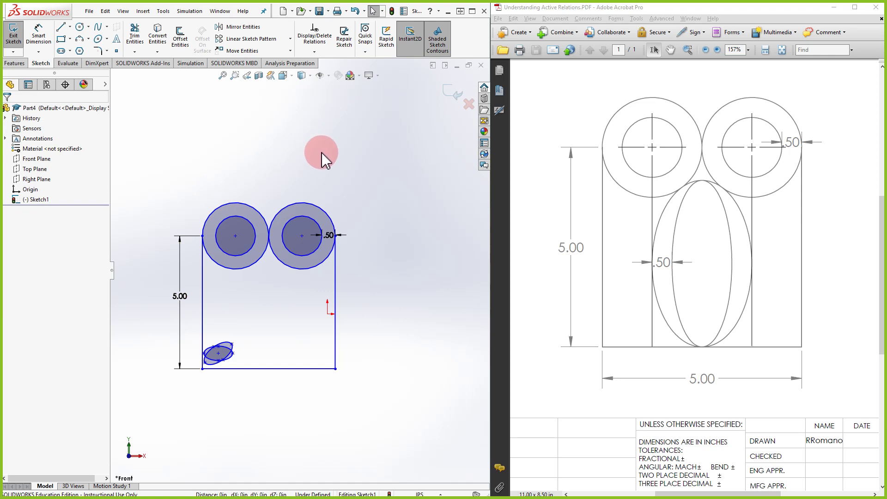
- Enlarge the two concentric ellipses and move their common centre to the lower middle of the frame
{"action": "left_click_drag", "start_coordinate": [218, 354], "coordinate": [257, 329]}
{"action": "left_click", "coordinate": [279, 278]}
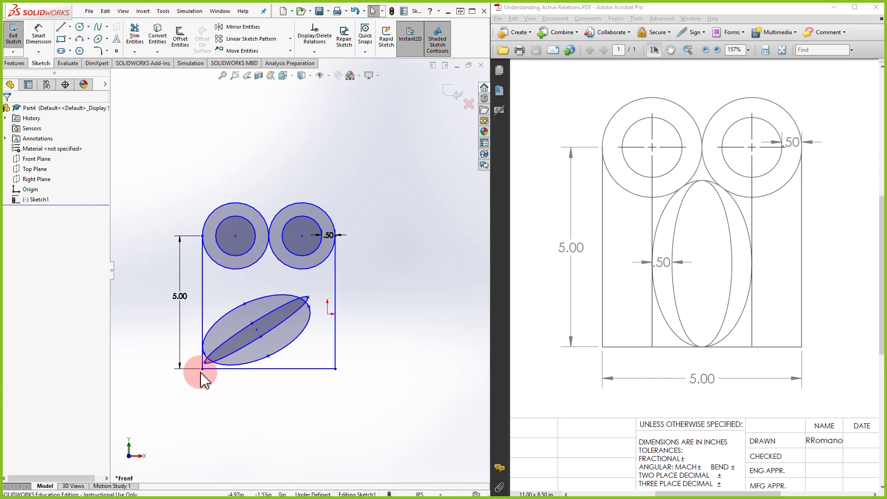
- Try a Vertical relation between the narrow ellipse's long-axis endpoints, delete it, and make them Horizontal instead
{"action": "left_click", "coordinate": [308, 298]}
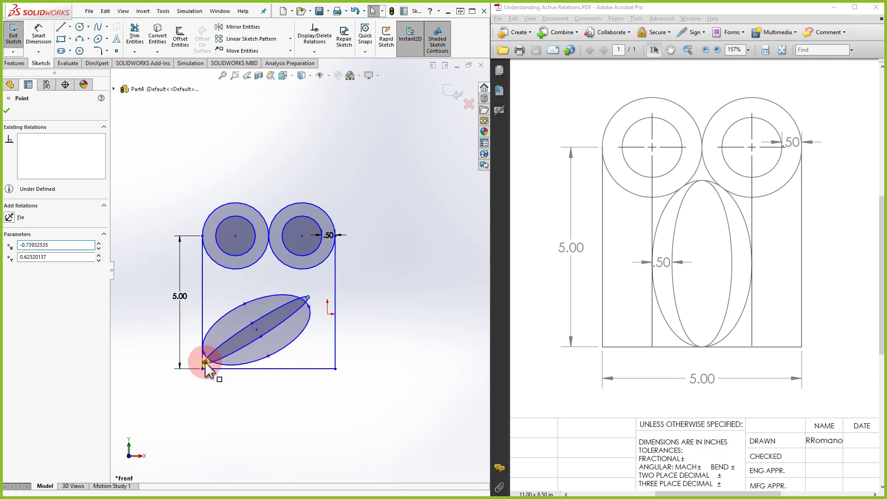
{"action": "left_click", "coordinate": [205, 362], "text": "ctrl"}
{"action": "left_click", "coordinate": [10, 280]}
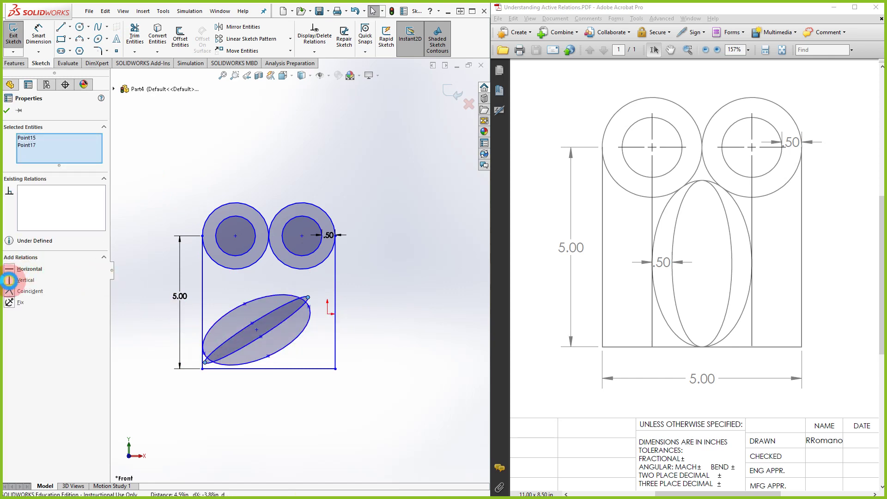
{"action": "right_click", "coordinate": [37, 191]}
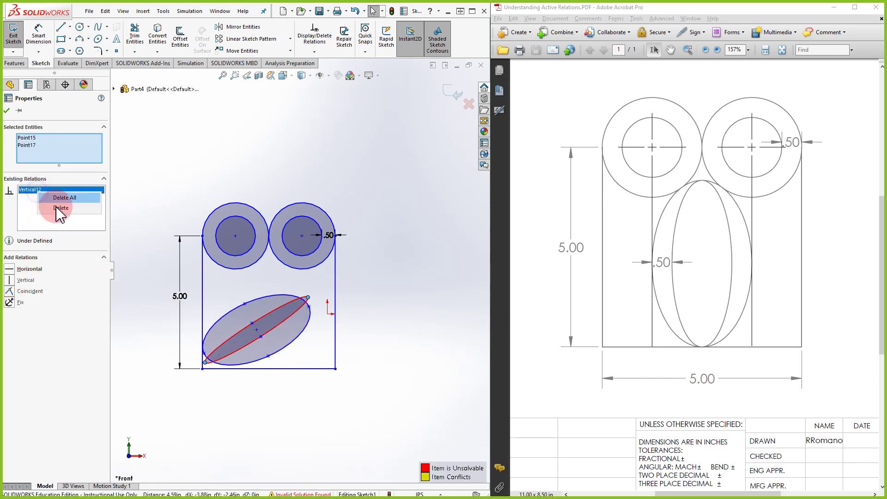
{"action": "left_click", "coordinate": [58, 208]}
{"action": "left_click", "coordinate": [13, 268]}
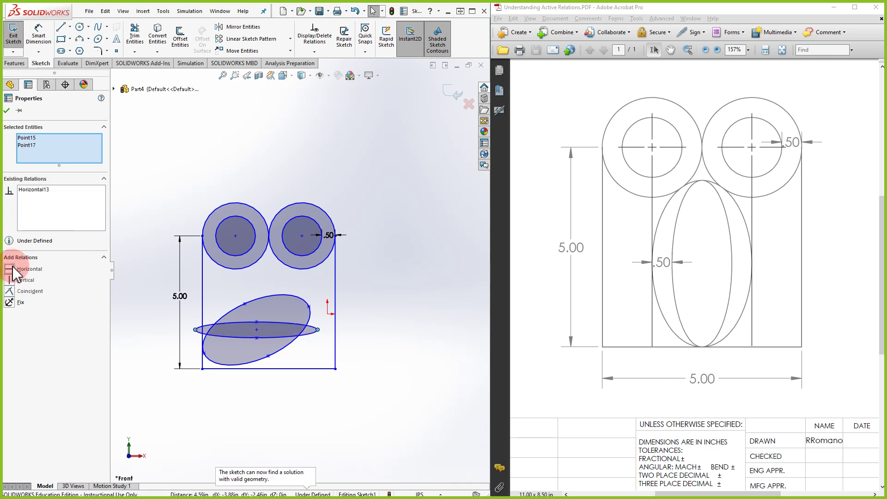
{"action": "left_click", "coordinate": [270, 297]}
- Make the two long-axis endpoints of the fuller ellipse Horizontal
{"action": "left_click", "coordinate": [309, 306]}
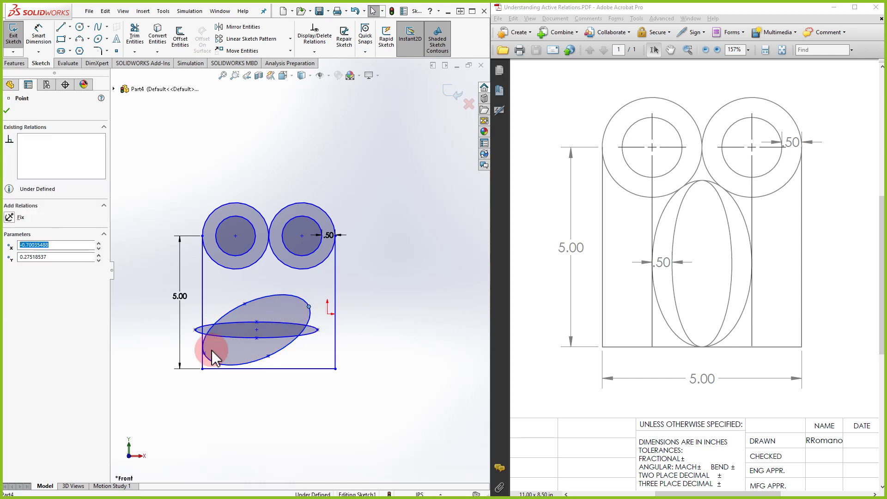
{"action": "left_click", "coordinate": [204, 354], "text": "ctrl"}
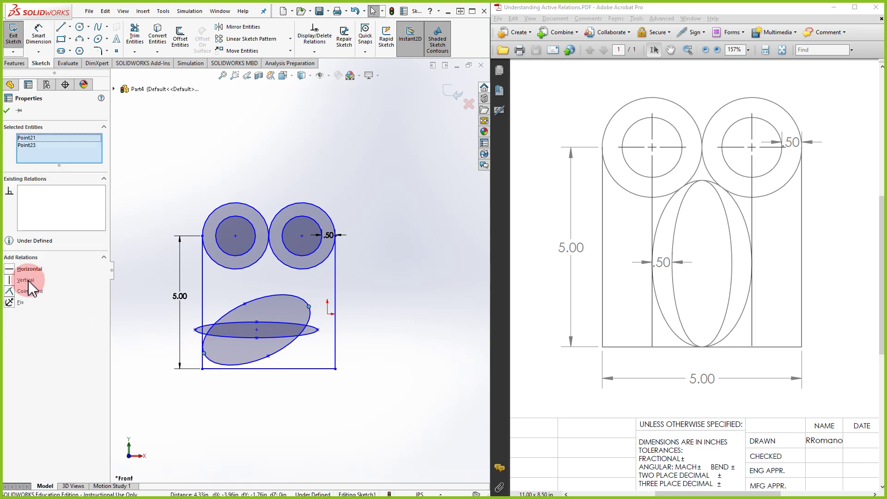
{"action": "left_click", "coordinate": [9, 269]}
{"action": "left_click", "coordinate": [385, 248]}
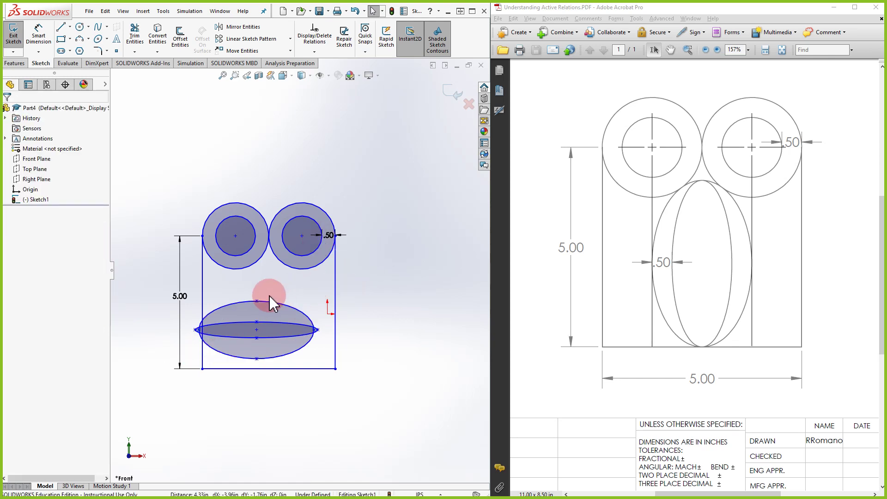
- Move the ellipses up within the frame and make all four of their short-axis endpoints Vertical with one another
{"action": "left_click_drag", "start_coordinate": [257, 302], "coordinate": [267, 283]}
{"action": "left_click", "coordinate": [286, 355]}
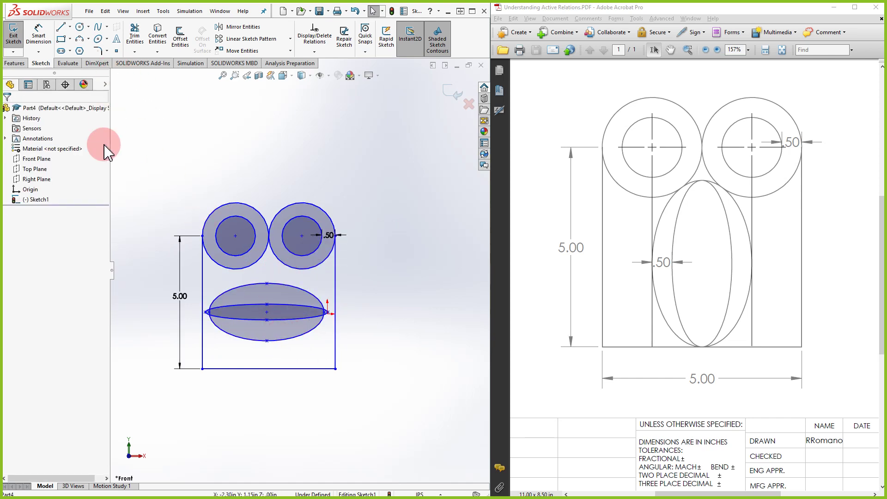
{"action": "left_click", "coordinate": [266, 284]}
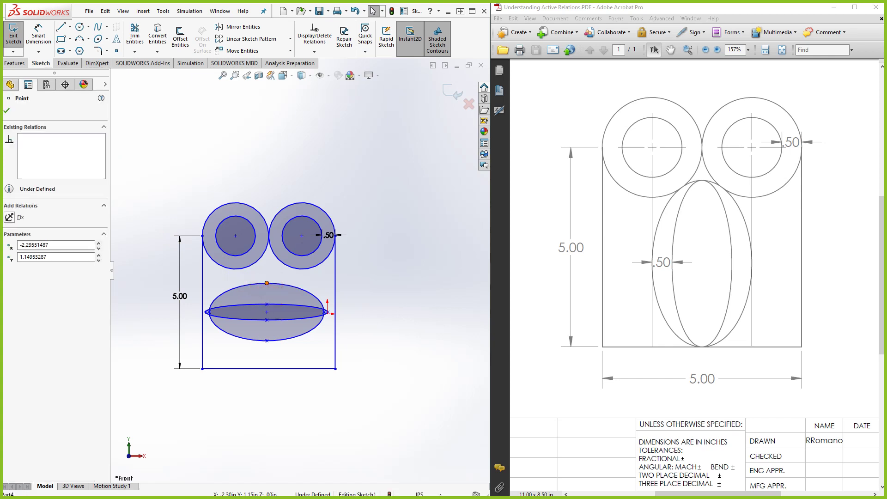
{"action": "left_click", "coordinate": [268, 305], "text": "ctrl"}
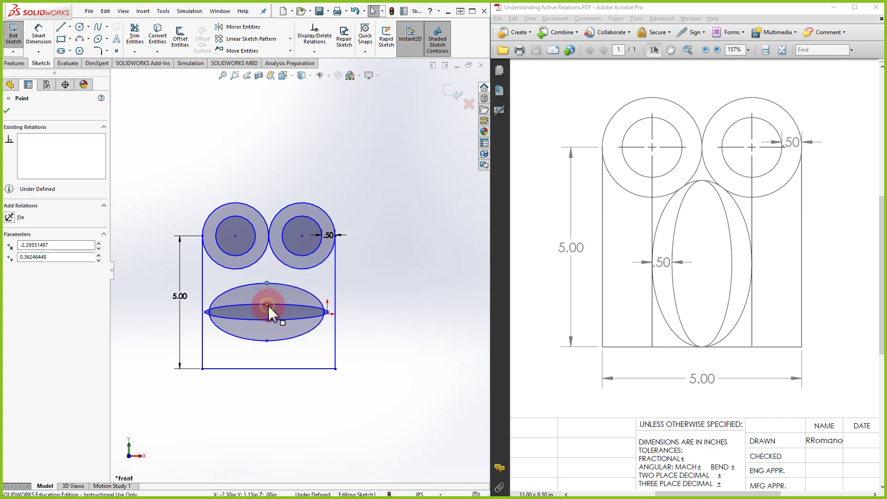
{"action": "left_click", "coordinate": [267, 340], "text": "ctrl"}
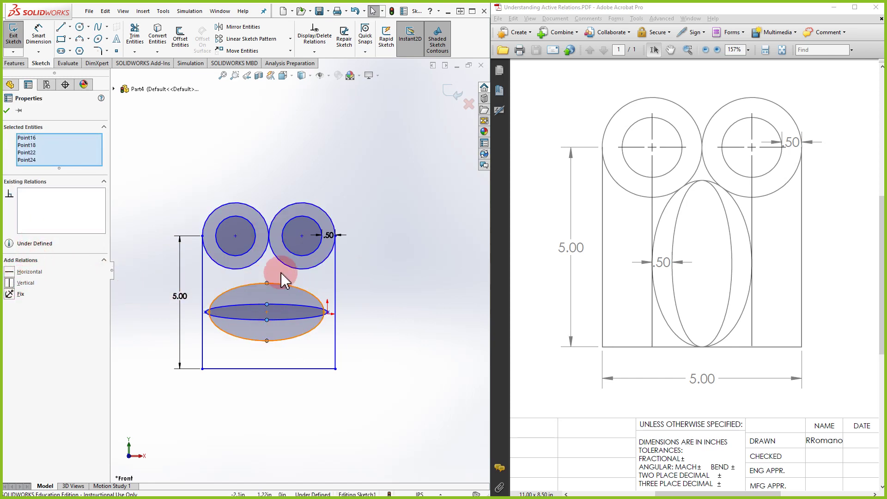
{"action": "key", "text": "Escape"}
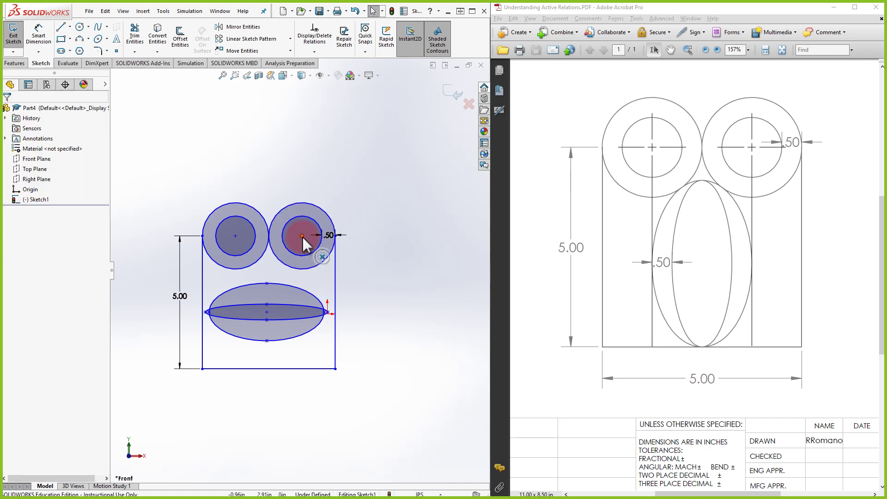
- Try a Vertical relation between the right circles' centre and the fuller ellipse's right endpoint, and undo it
{"action": "left_click", "coordinate": [302, 236]}
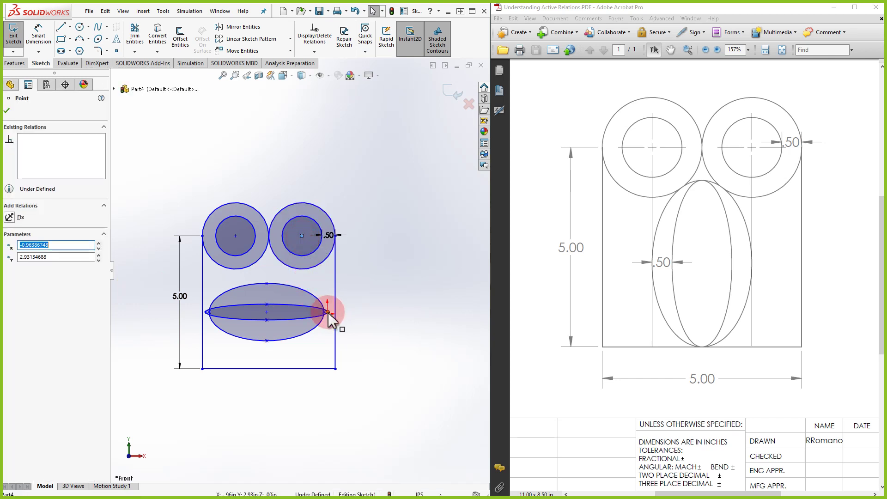
{"action": "left_click", "coordinate": [324, 314]}
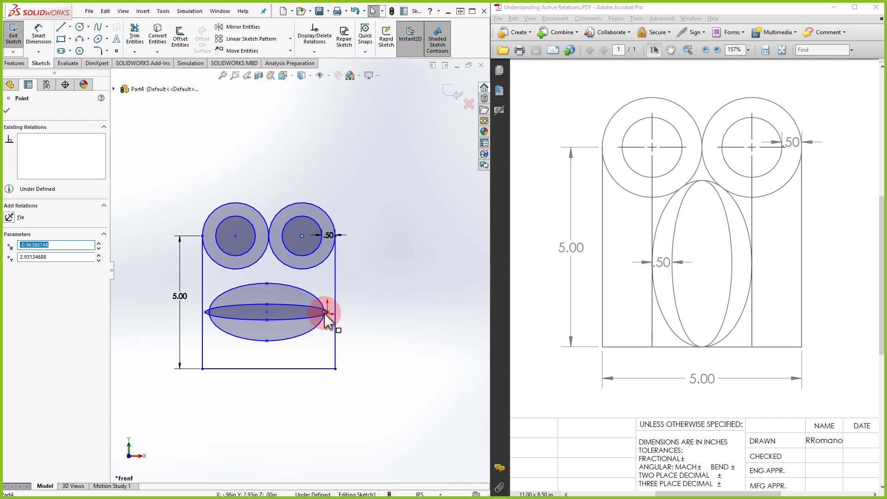
{"action": "left_click", "coordinate": [207, 313], "text": "ctrl"}
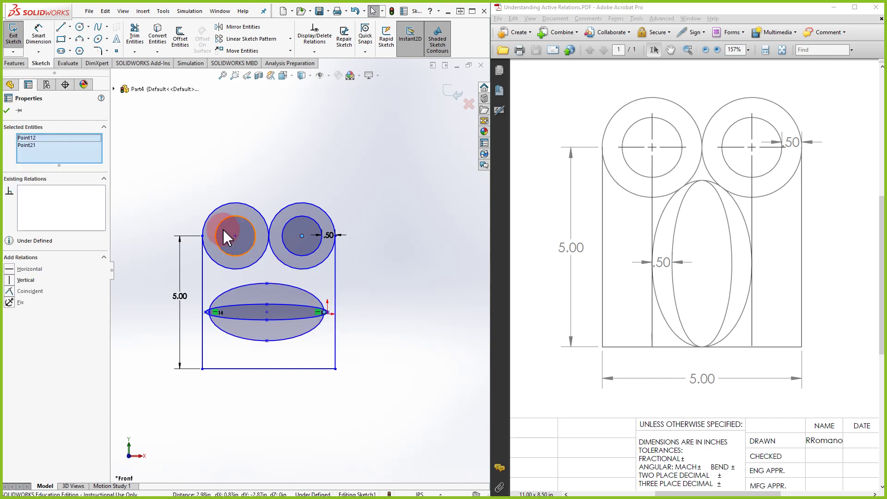
{"action": "left_click", "coordinate": [21, 280]}
{"action": "left_click", "coordinate": [274, 374]}
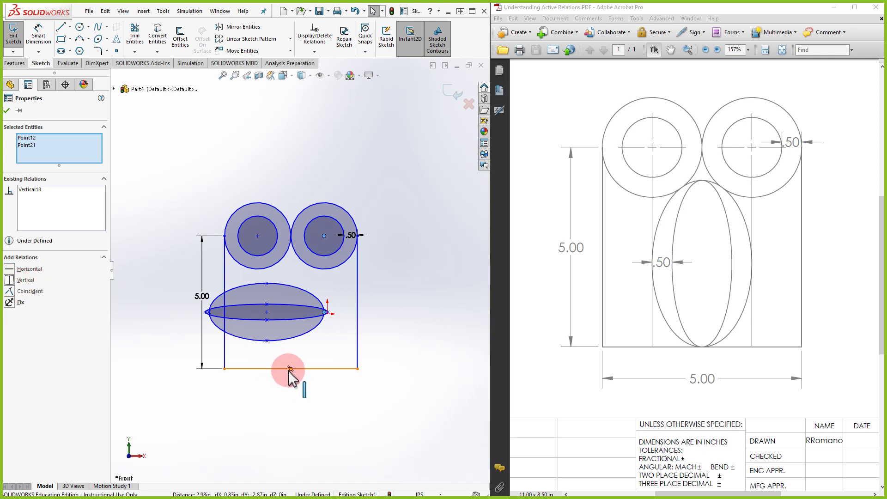
{"action": "key", "text": "ctrl+z"}
{"action": "key", "text": "Escape"}
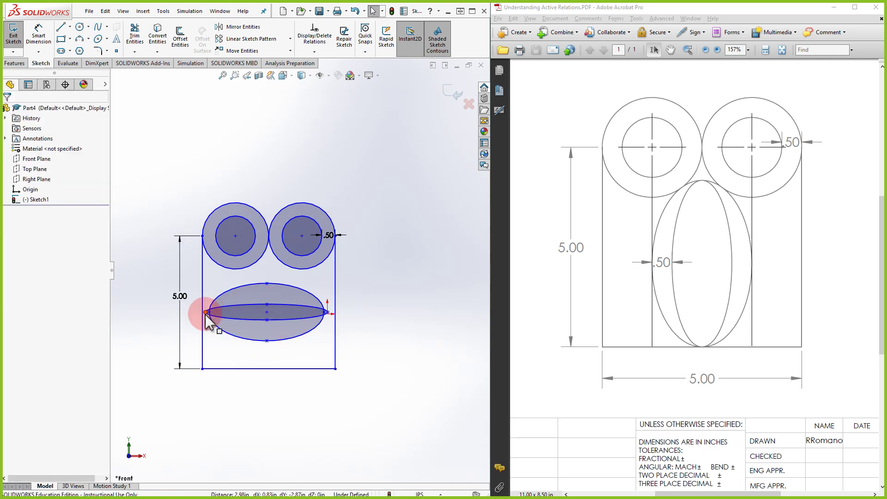
- Inspect the relations on the ellipses and delete the Horizontal relation from the narrow ellipse's long-axis endpoints
{"action": "mouse_move", "coordinate": [205, 313]}
{"action": "left_mouse_down"}
{"action": "mouse_move", "coordinate": [254, 309]}
{"action": "mouse_move", "coordinate": [237, 325]}
{"action": "mouse_move", "coordinate": [192, 307]}
{"action": "mouse_move", "coordinate": [205, 312]}
{"action": "left_mouse_up"}
{"action": "left_click", "coordinate": [267, 279]}
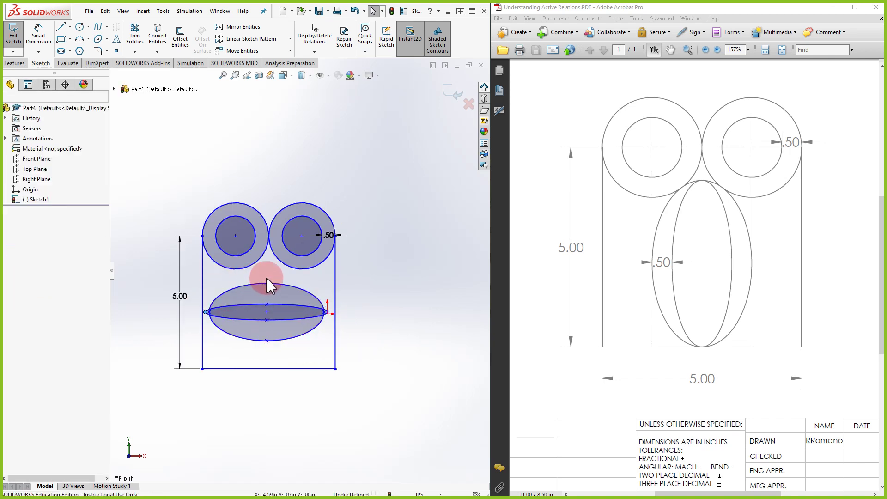
{"action": "left_click_drag", "start_coordinate": [300, 276], "coordinate": [240, 350]}
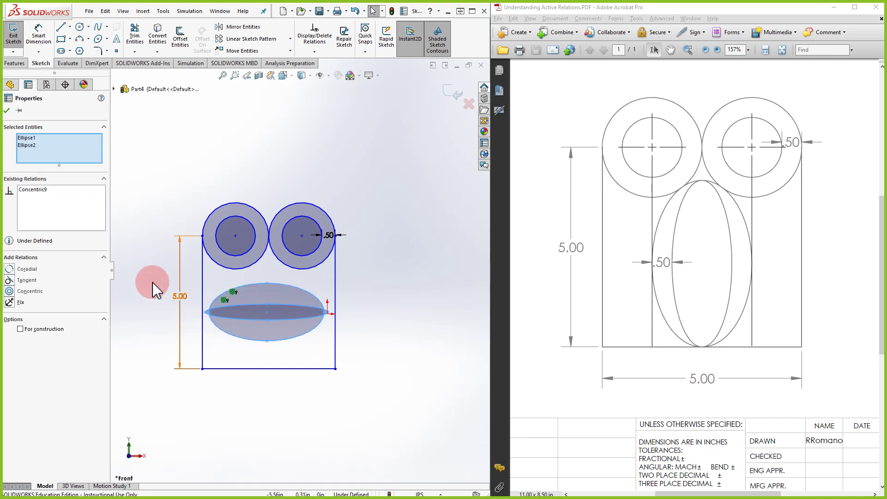
{"action": "right_click", "coordinate": [38, 190]}
{"action": "left_click", "coordinate": [166, 235]}
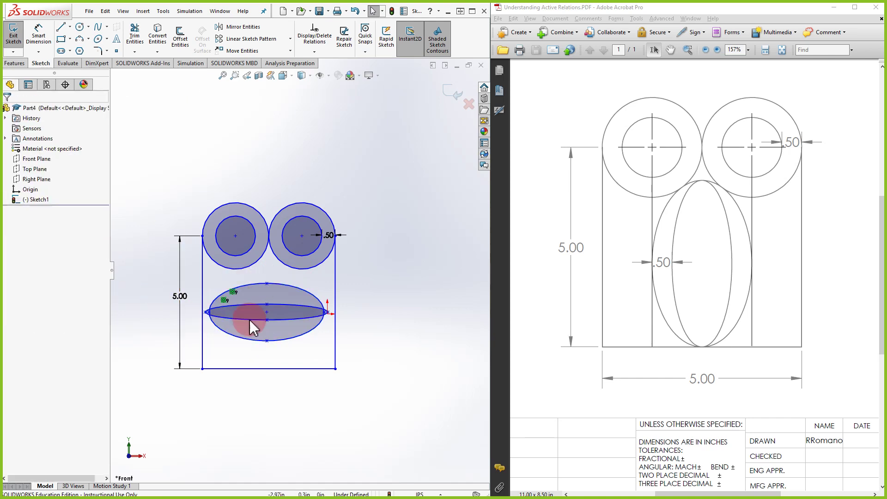
{"action": "left_click", "coordinate": [206, 313]}
{"action": "right_click", "coordinate": [44, 137]}
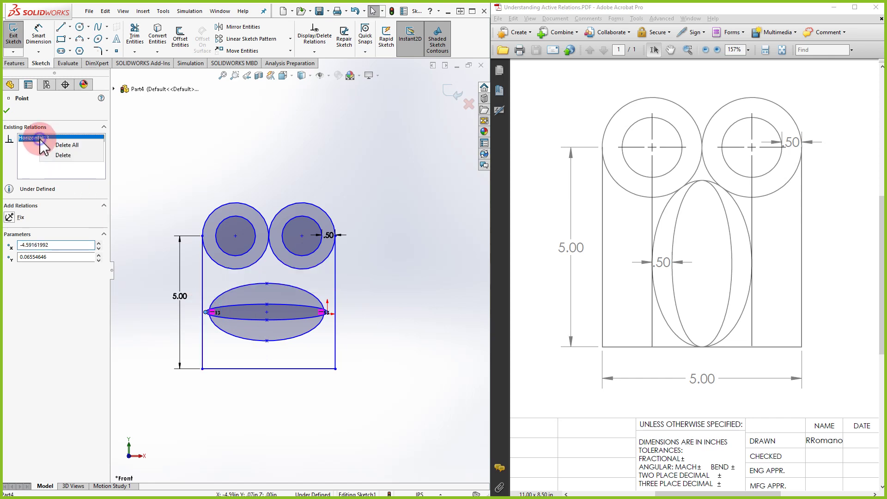
{"action": "left_click", "coordinate": [58, 157]}
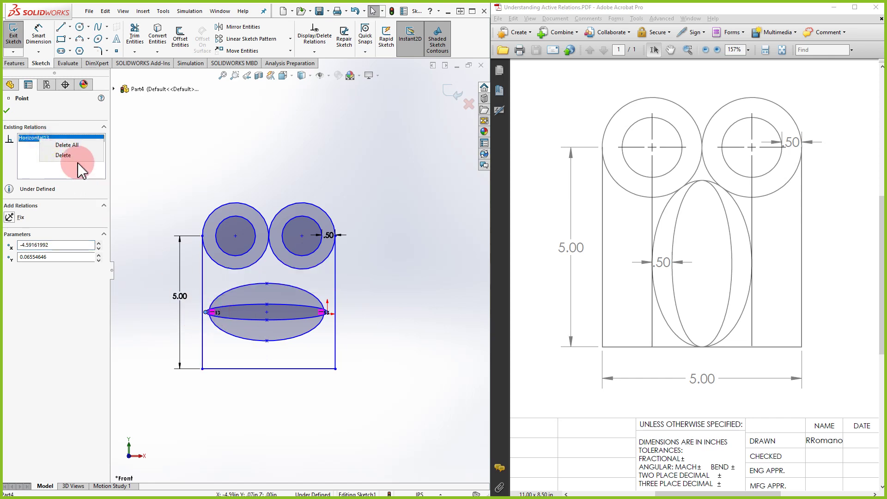
{"action": "left_click", "coordinate": [62, 155]}
{"action": "left_click", "coordinate": [331, 318]}
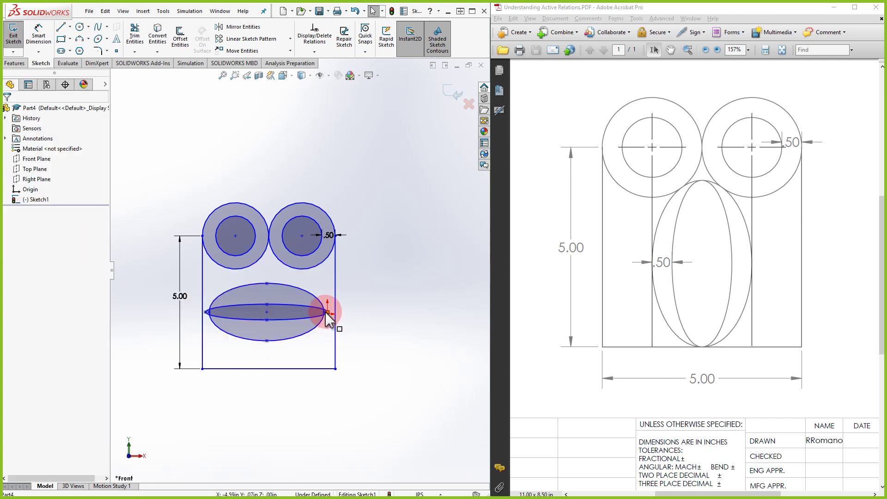
- Delete the Horizontal relation from the fuller ellipse's long-axis endpoints and check the ellipses' endpoints for remaining relations
{"action": "left_click", "coordinate": [324, 312]}
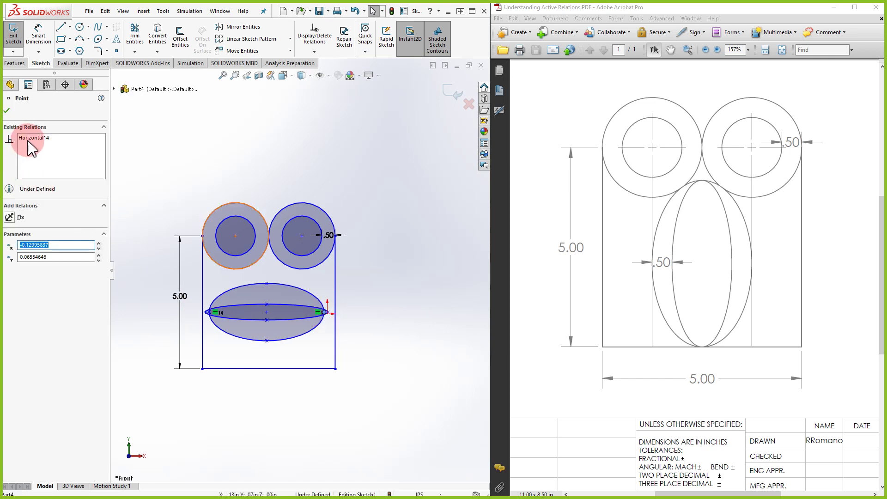
{"action": "left_click", "coordinate": [58, 139]}
{"action": "key", "text": "Delete"}
{"action": "left_click", "coordinate": [329, 318]}
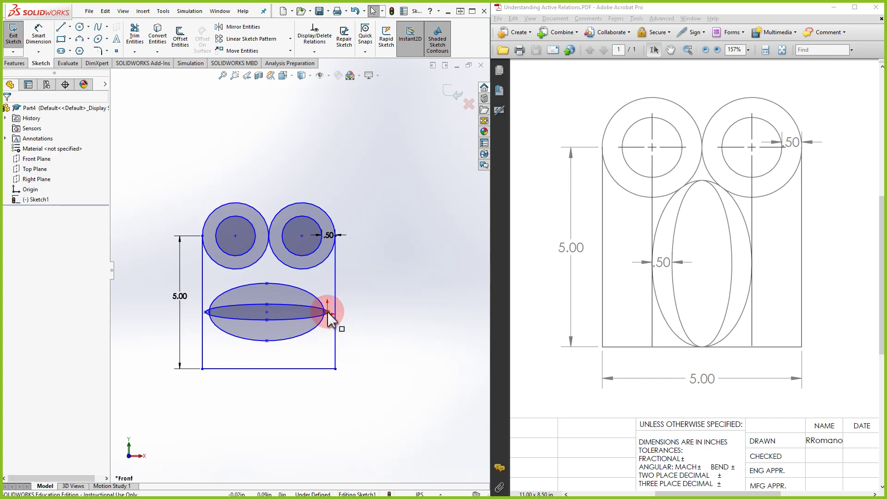
{"action": "left_click", "coordinate": [324, 312]}
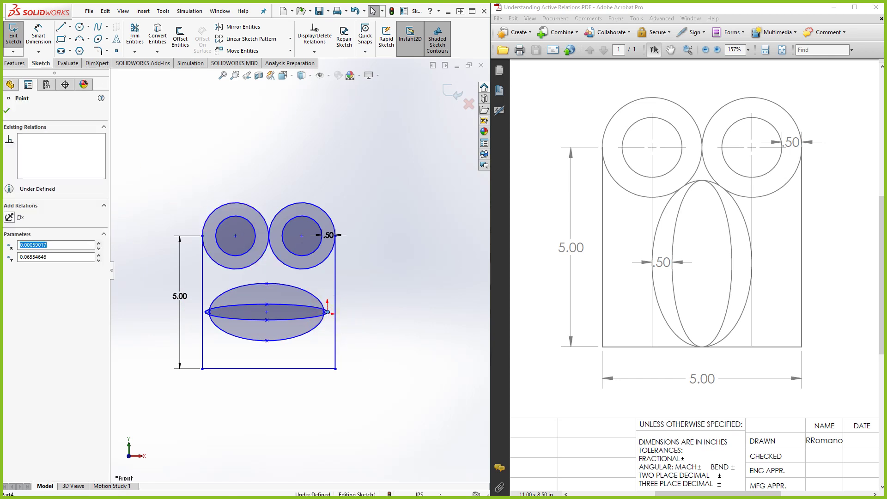
{"action": "left_click", "coordinate": [233, 355]}
{"action": "left_click", "coordinate": [209, 311]}
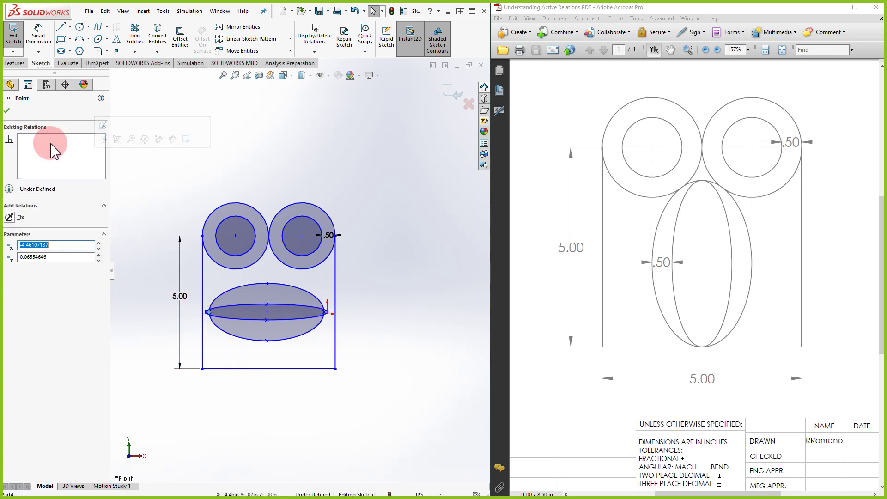
{"action": "left_click", "coordinate": [269, 278]}
- Move both ellipses outside the frame to its right and show the sketch relation symbols
{"action": "left_click_drag", "start_coordinate": [279, 293], "coordinate": [405, 310]}
{"action": "left_click", "coordinate": [393, 288]}
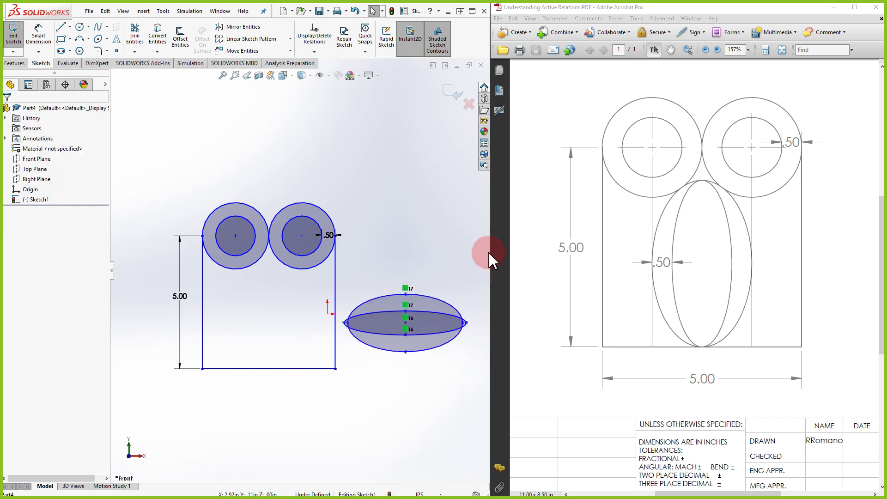
{"action": "left_click", "coordinate": [329, 76]}
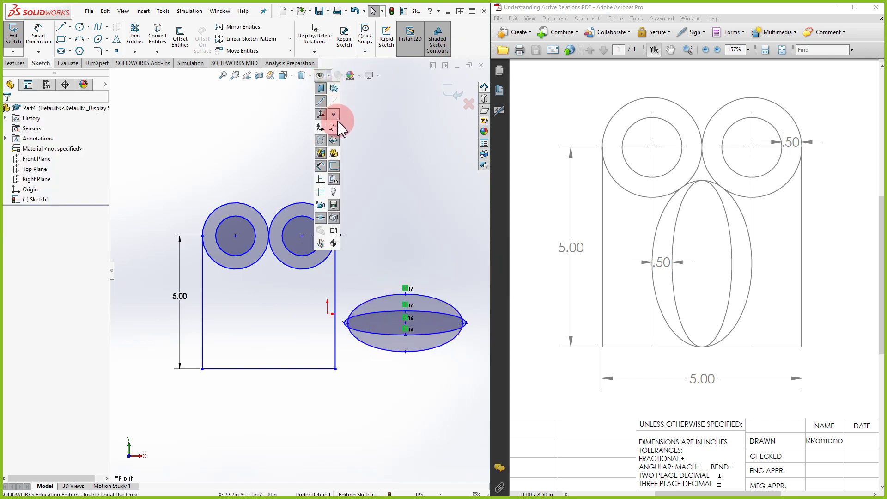
{"action": "left_click", "coordinate": [322, 181]}
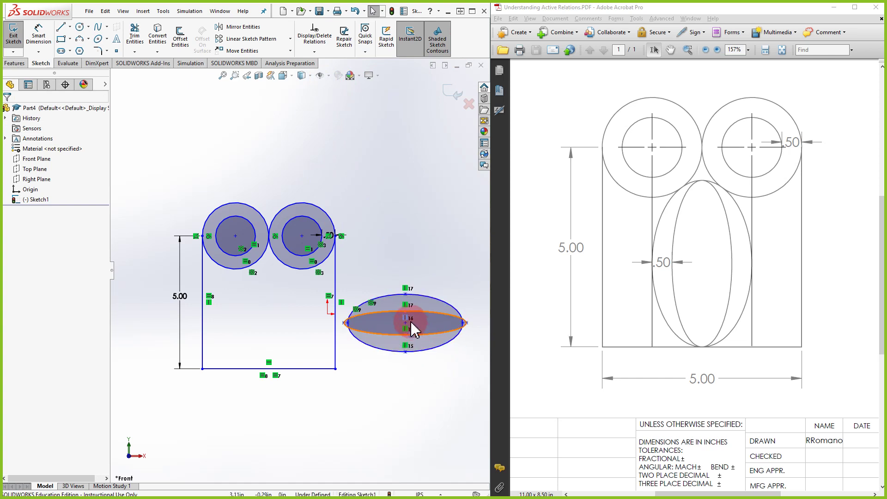
- Delete the remaining Vertical relations between the centre and short-axis points of both ellipses
{"action": "left_click", "coordinate": [407, 289]}
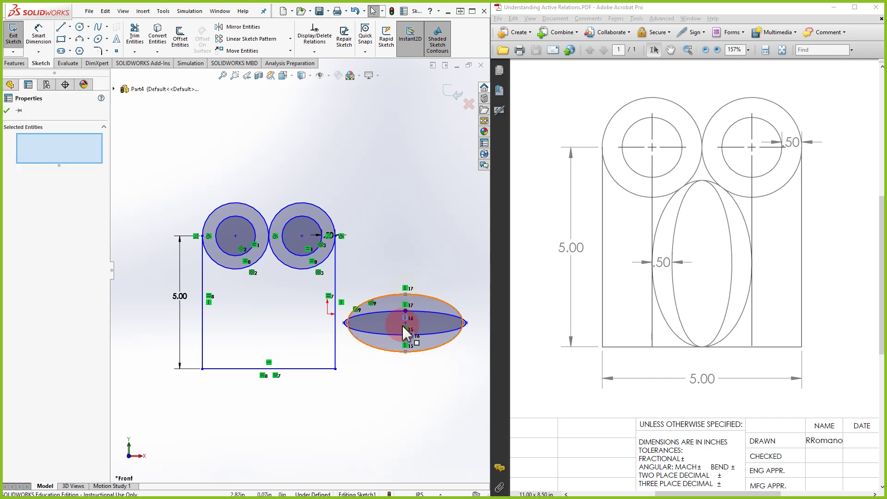
{"action": "right_click", "coordinate": [405, 345]}
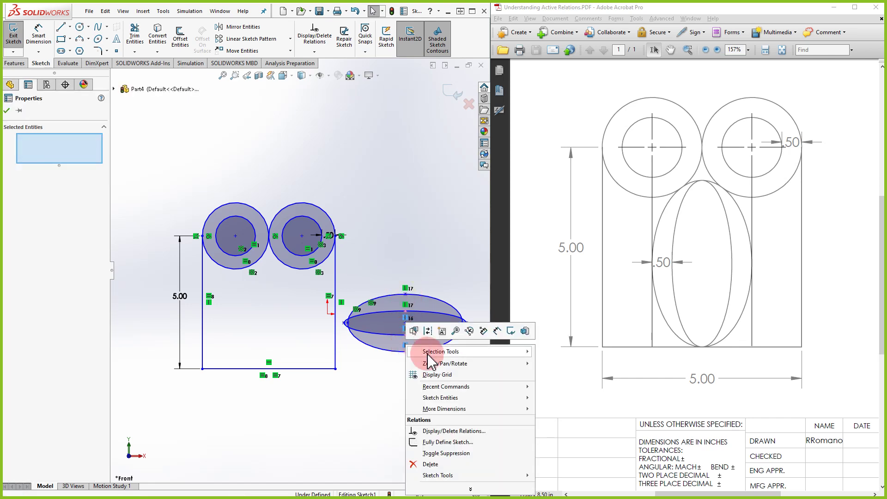
{"action": "left_click", "coordinate": [436, 454]}
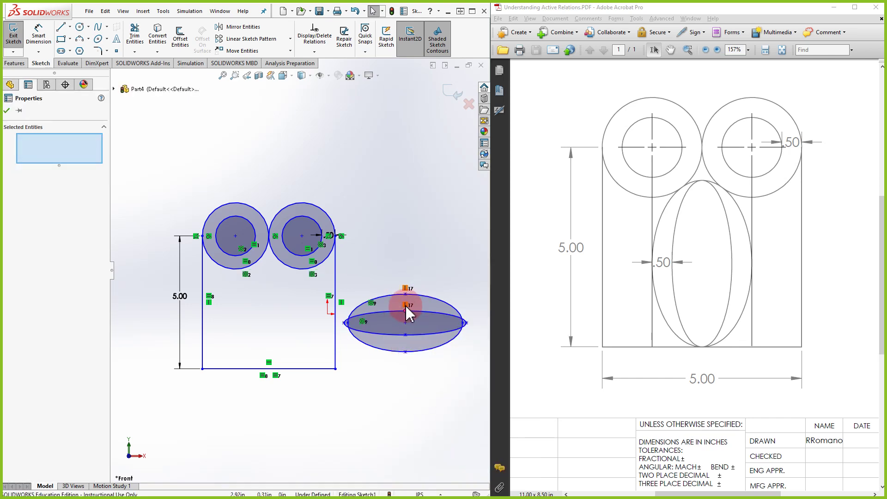
{"action": "right_click", "coordinate": [406, 290]}
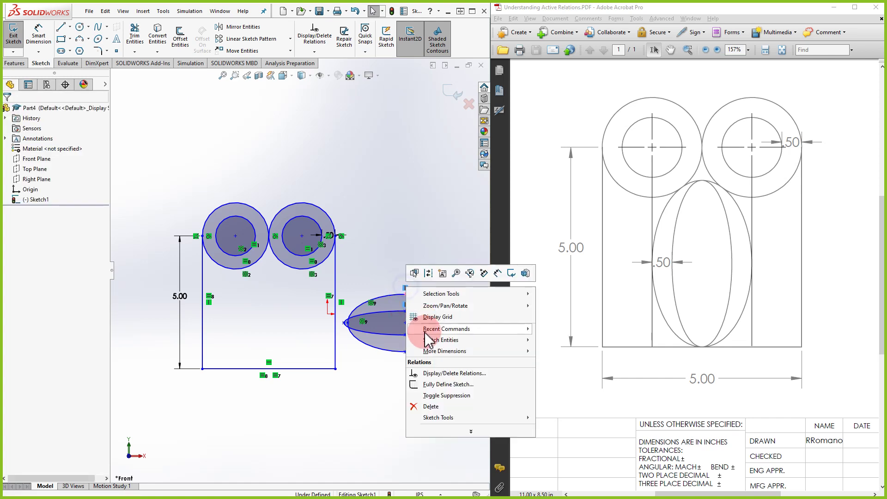
{"action": "left_click", "coordinate": [436, 406]}
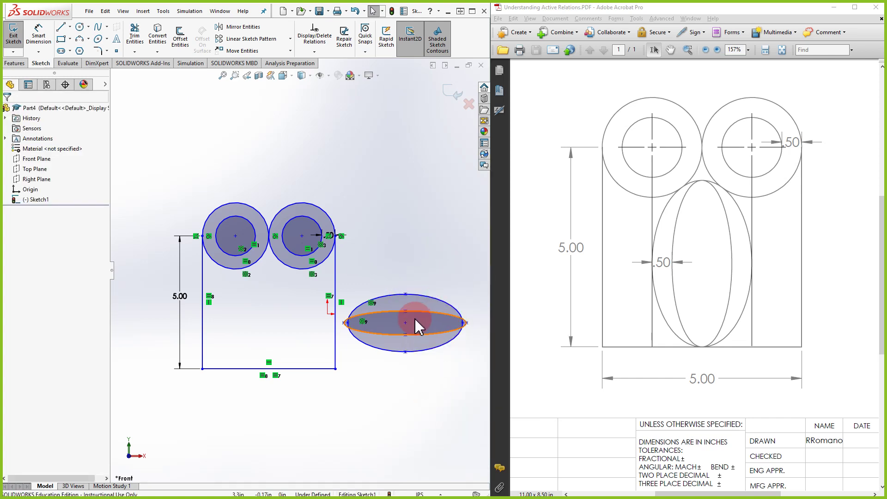
- Rotate the two concentric ellipses so their long axes stand nearly upright and move them clear of the frame's lower right corner
{"action": "left_click_drag", "start_coordinate": [405, 322], "coordinate": [347, 329]}
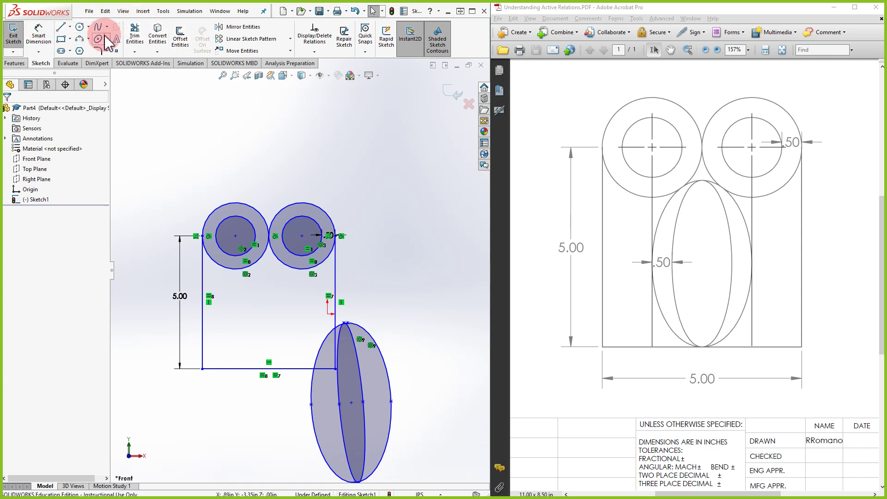
{"action": "scroll", "coordinate": [358, 400], "scroll_direction": "down", "scroll_amount": 3}
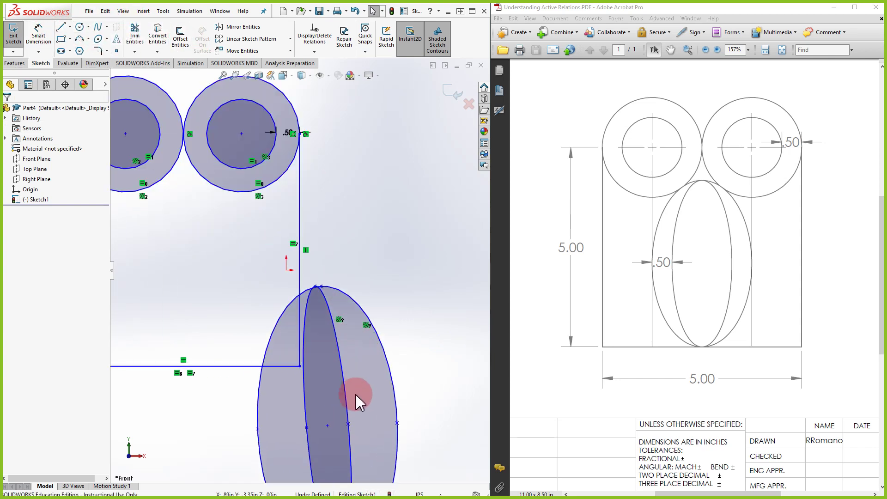
{"action": "scroll", "coordinate": [323, 446], "scroll_direction": "up", "scroll_amount": 5}
{"action": "scroll", "coordinate": [323, 402], "scroll_direction": "down", "scroll_amount": 3}
{"action": "left_click", "coordinate": [323, 389]}
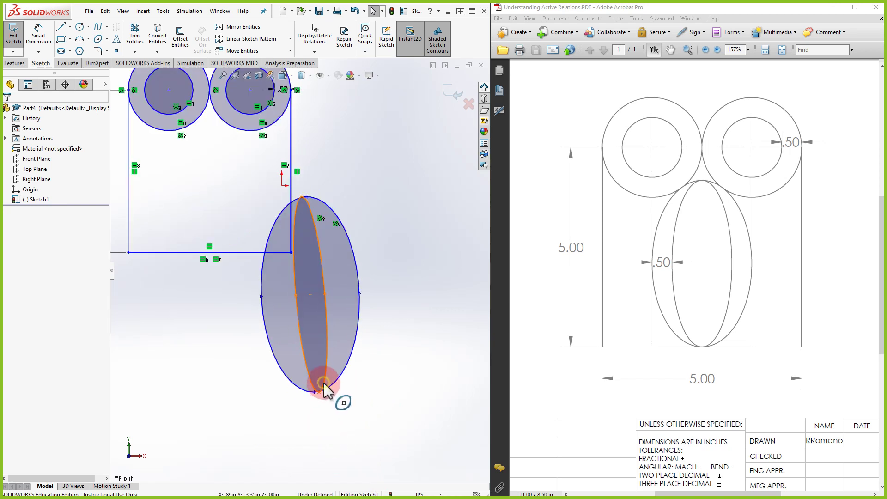
{"action": "mouse_move", "coordinate": [323, 389]}
{"action": "left_mouse_down"}
{"action": "mouse_move", "coordinate": [319, 340]}
{"action": "mouse_move", "coordinate": [322, 367]}
{"action": "mouse_move", "coordinate": [383, 416]}
{"action": "mouse_move", "coordinate": [391, 397]}
{"action": "left_mouse_up"}
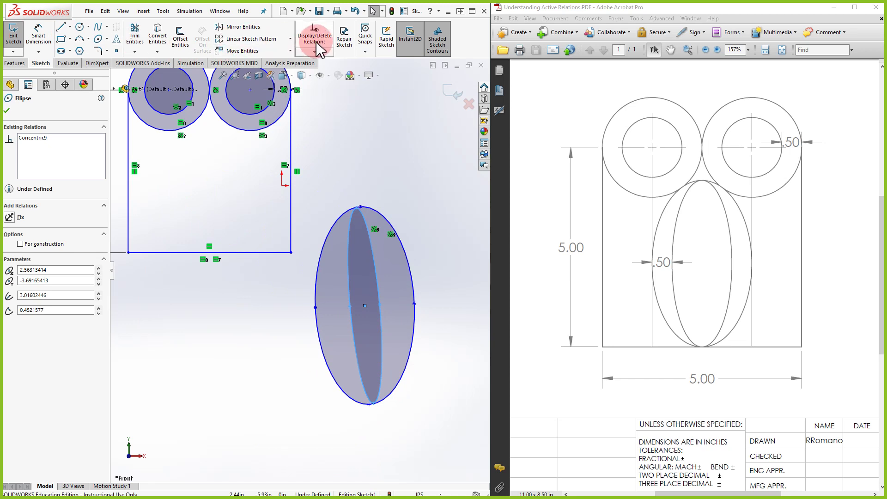
- Inspect the relations on the narrow ellipse and on both ellipses' lower endpoints with Display/Delete Relations
{"action": "left_click", "coordinate": [314, 39]}
{"action": "left_click", "coordinate": [354, 381]}
{"action": "left_click", "coordinate": [371, 404]}
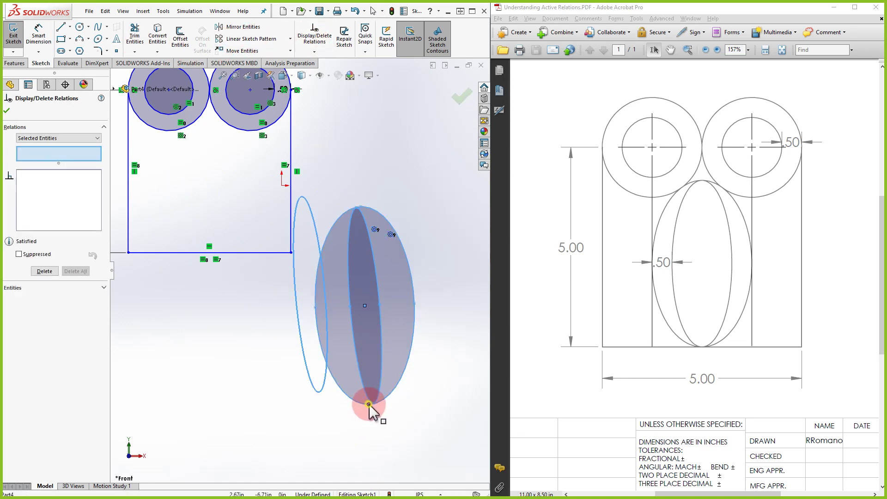
{"action": "left_click", "coordinate": [370, 404]}
{"action": "left_click", "coordinate": [39, 173]}
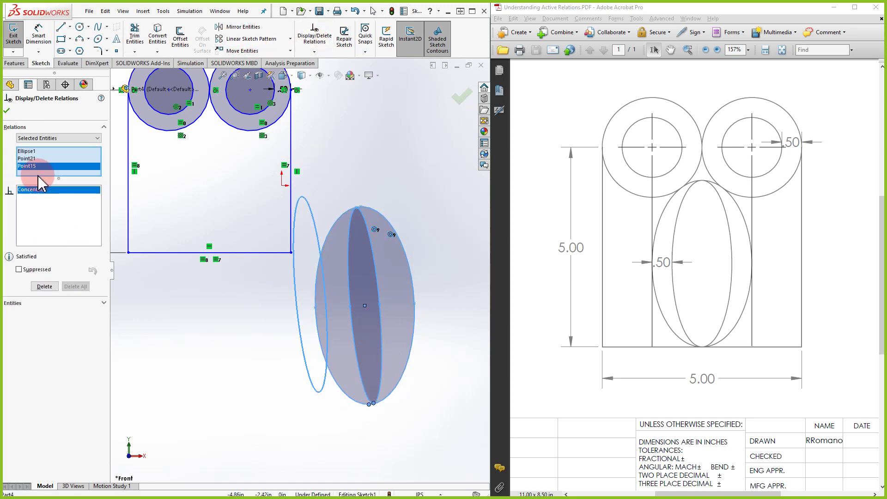
{"action": "key", "text": "Escape"}
{"action": "left_click", "coordinate": [387, 417]}
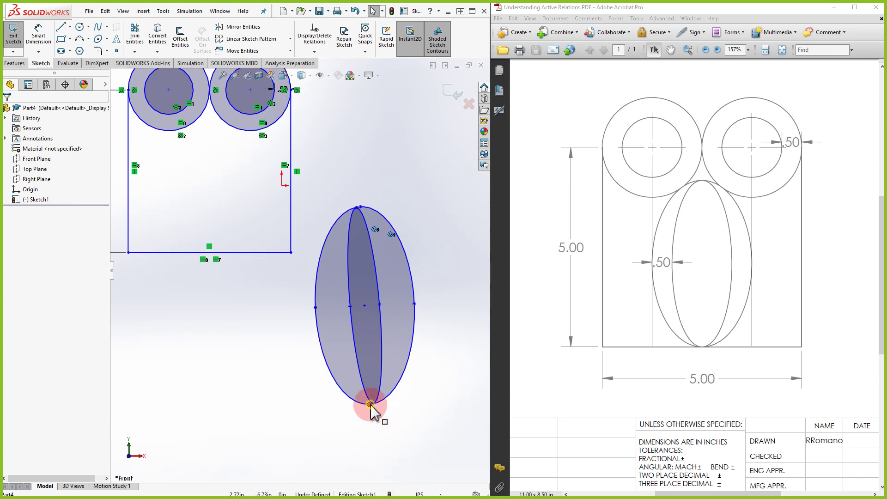
- Add a Vertical relation between the lower long-axis endpoints of the two ellipses
{"action": "left_click", "coordinate": [371, 404]}
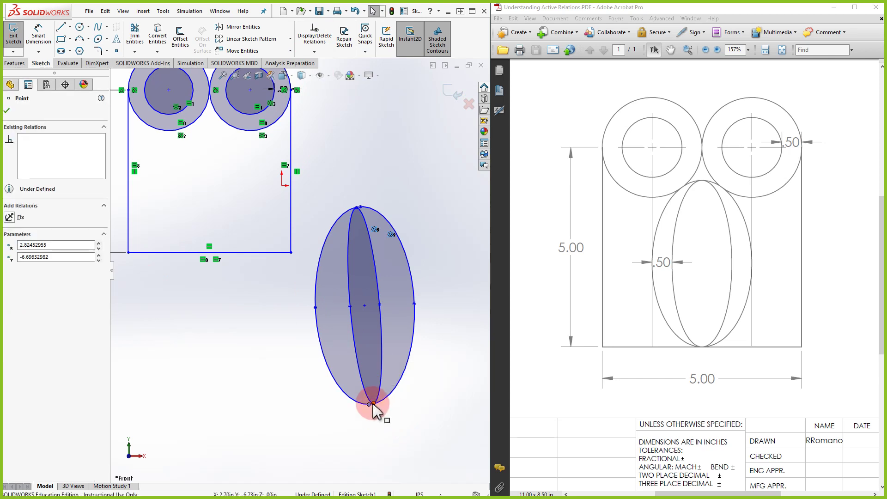
{"action": "left_click", "coordinate": [373, 404], "text": "ctrl"}
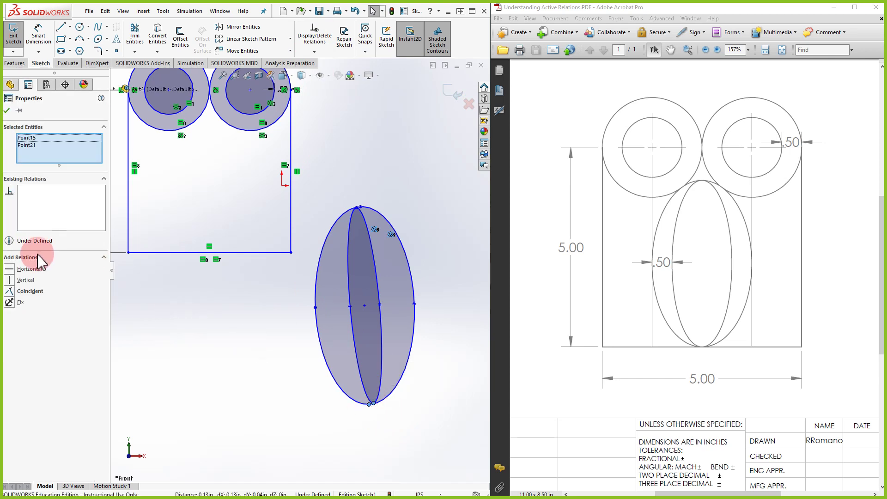
{"action": "left_click", "coordinate": [11, 279]}
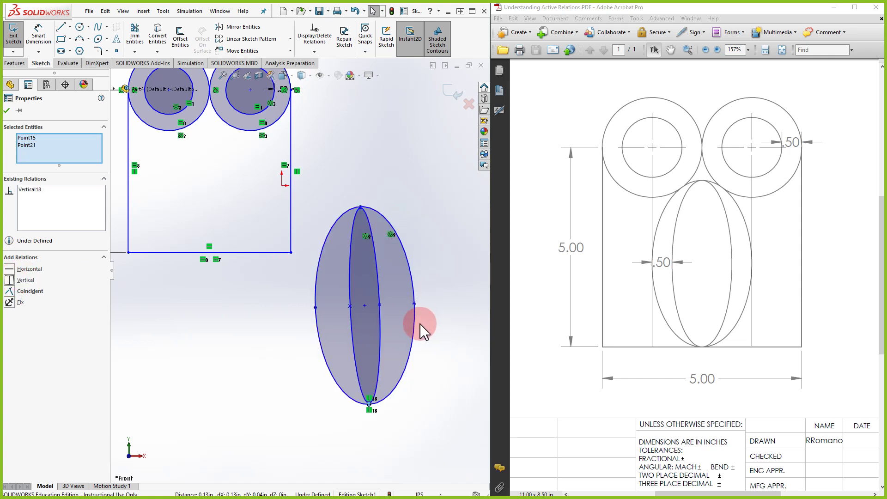
{"action": "key", "text": "f"}
{"action": "left_click", "coordinate": [391, 275]}
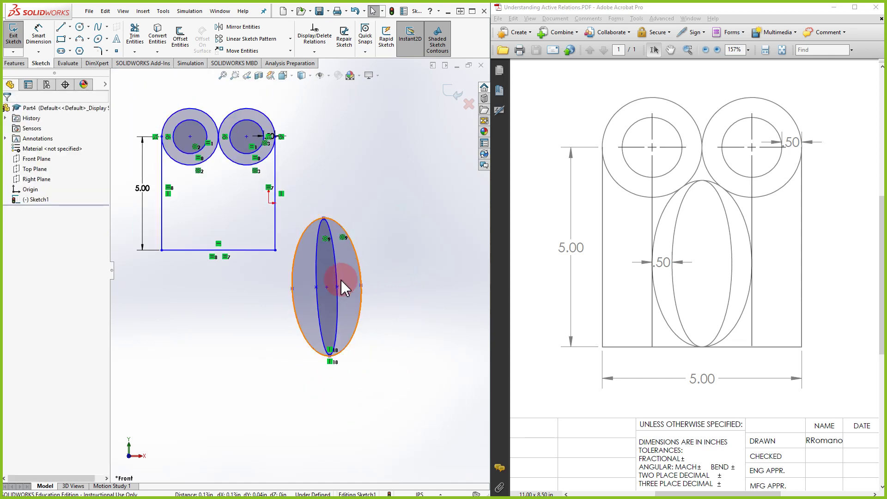
- Dimension the gap between the left short-axis points of the two ellipses at 0.5 in
{"action": "left_click", "coordinate": [38, 36]}
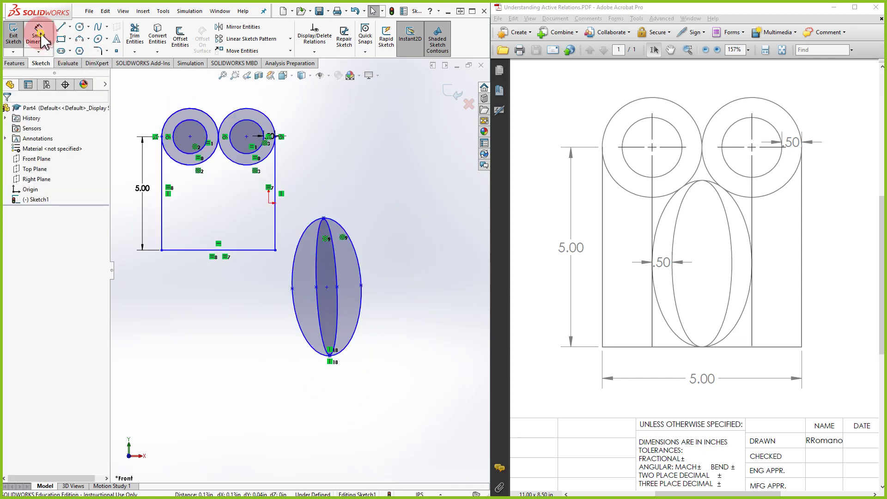
{"action": "left_click", "coordinate": [292, 288]}
{"action": "left_click", "coordinate": [315, 286]}
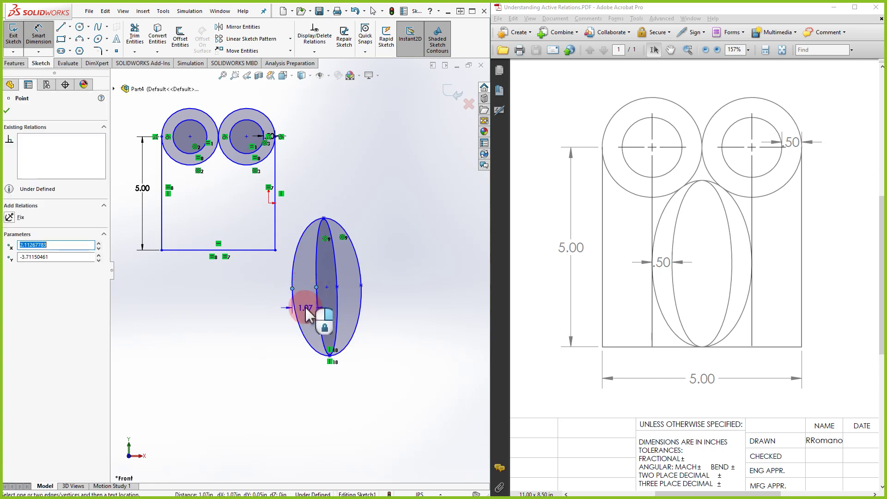
{"action": "left_click", "coordinate": [307, 314]}
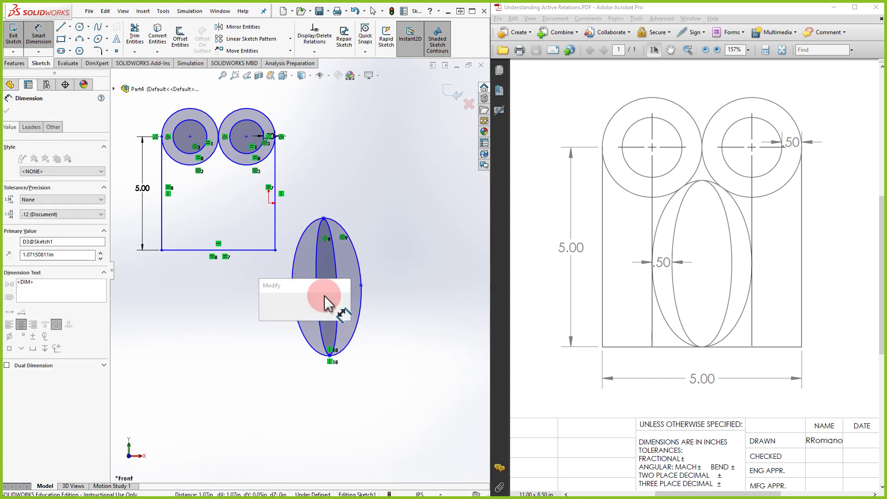
{"action": "type", "text": ".5"}
{"action": "key", "text": "Return"}
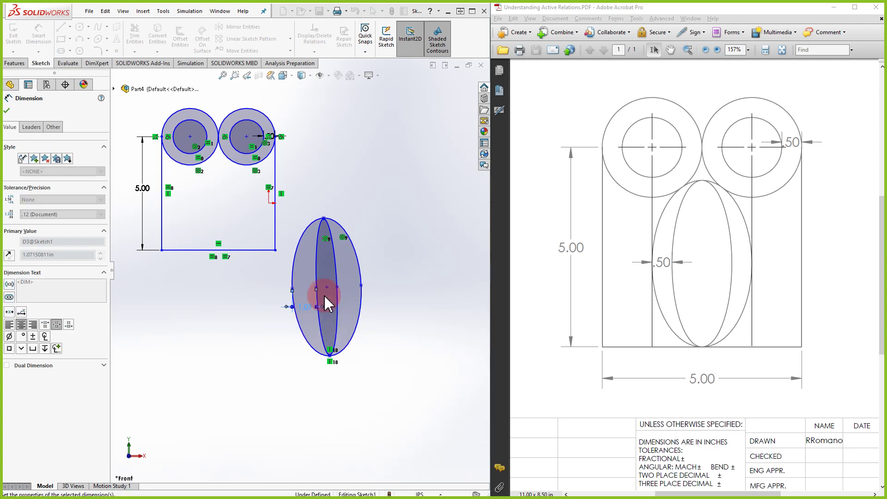
{"action": "scroll", "coordinate": [309, 323], "scroll_direction": "down", "scroll_amount": 4}
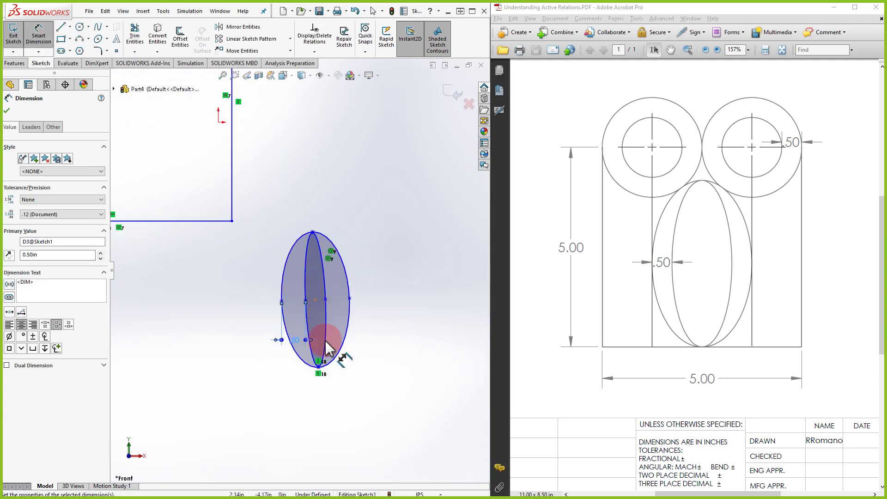
{"action": "scroll", "coordinate": [389, 267], "scroll_direction": "up", "scroll_amount": 3}
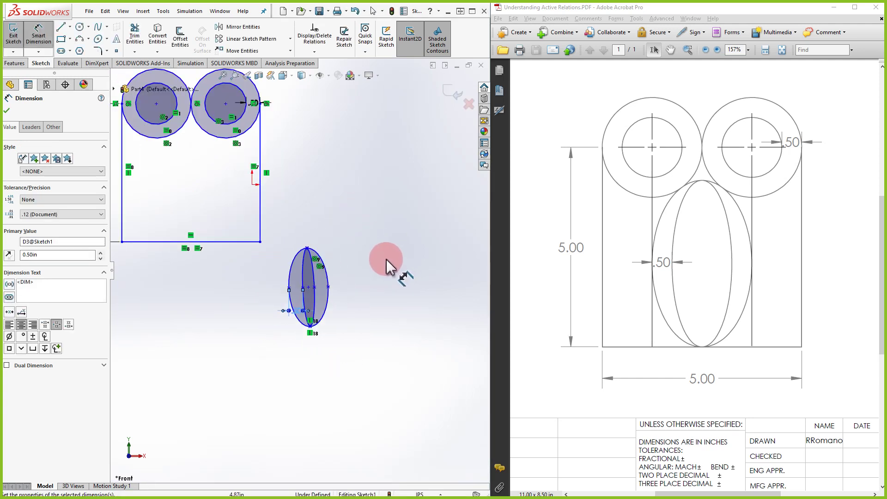
{"action": "key", "text": "Escape"}
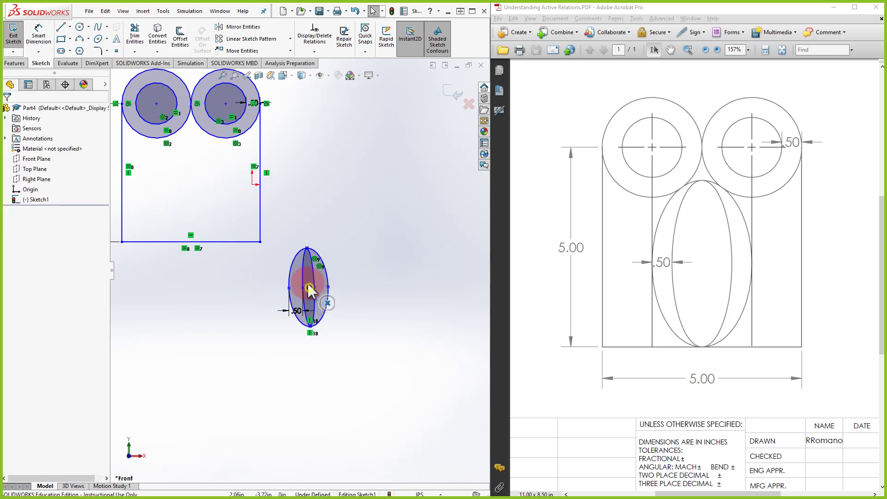
- Move the ellipses inside the frame below the circles and make the narrow ellipse's upper and lower endpoints Vertical
{"action": "left_click_drag", "start_coordinate": [309, 289], "coordinate": [192, 180]}
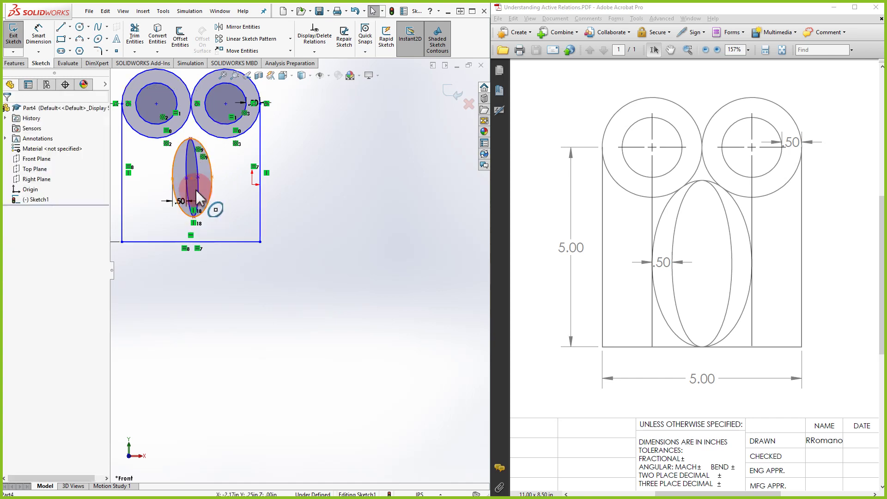
{"action": "left_click", "coordinate": [191, 139]}
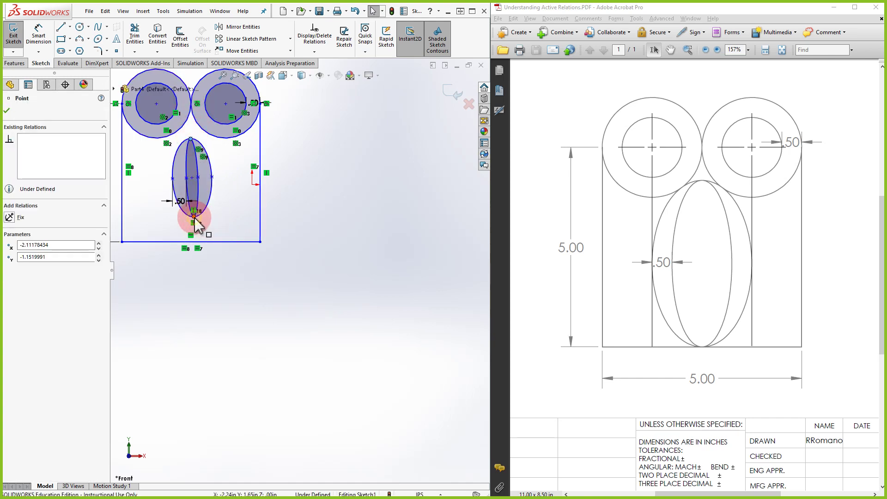
{"action": "left_click", "coordinate": [193, 216], "text": "ctrl"}
{"action": "left_click", "coordinate": [10, 280]}
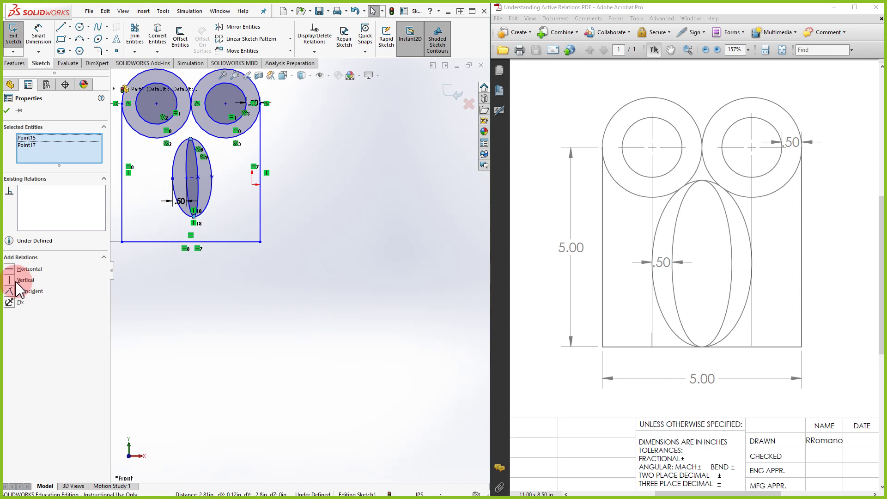
{"action": "left_click", "coordinate": [132, 260]}
{"action": "scroll", "coordinate": [175, 148], "scroll_direction": "down", "scroll_amount": 3}
{"action": "scroll", "coordinate": [203, 176], "scroll_direction": "up", "scroll_amount": 5}
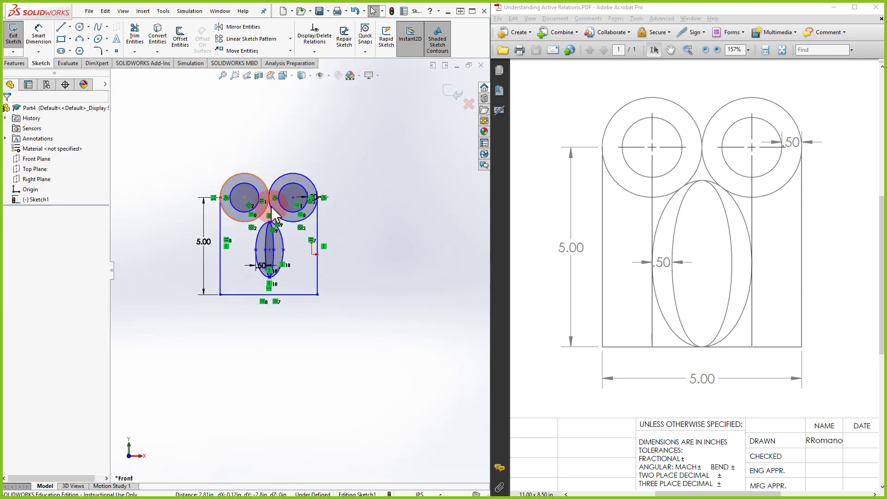
{"action": "scroll", "coordinate": [213, 329], "scroll_direction": "down", "scroll_amount": 3}
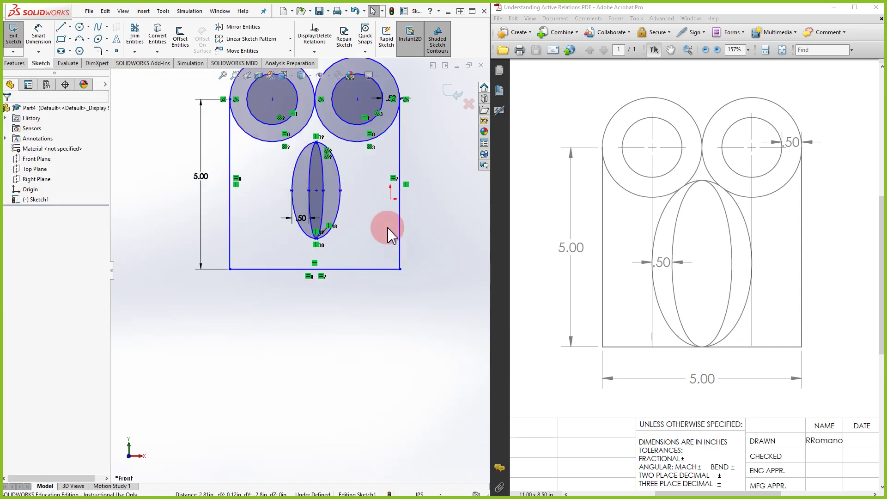
- Add a Midpoint relation between the narrow ellipse's lower endpoint and the frame's bottom line
{"action": "left_click", "coordinate": [317, 239]}
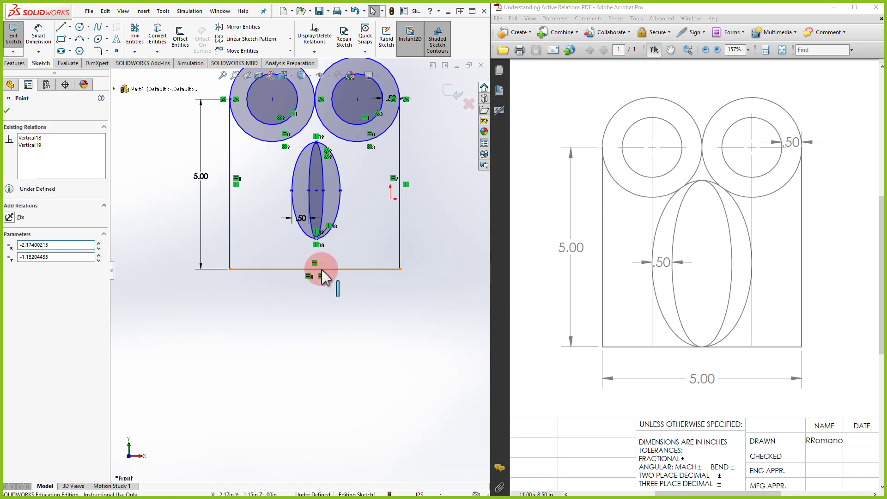
{"action": "left_click", "coordinate": [322, 269], "text": "ctrl"}
{"action": "left_click", "coordinate": [9, 269]}
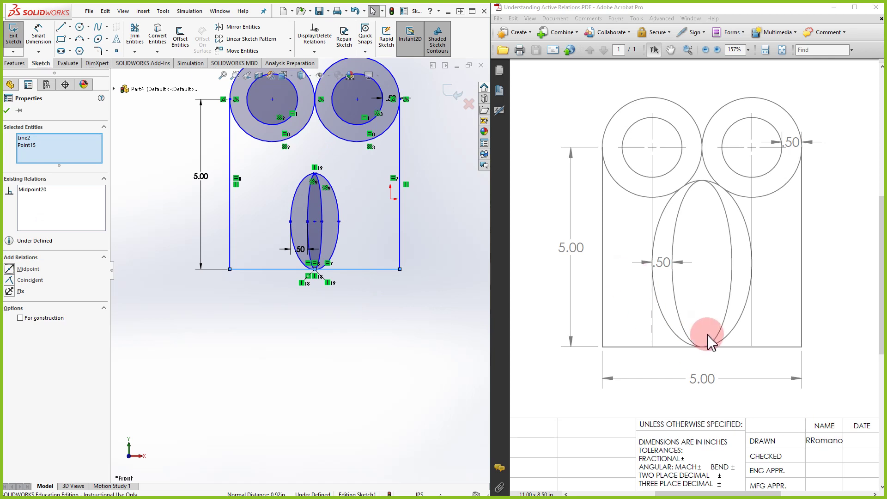
{"action": "scroll", "coordinate": [182, 193], "scroll_direction": "down", "scroll_amount": 2}
{"action": "scroll", "coordinate": [406, 168], "scroll_direction": "up", "scroll_amount": 5}
{"action": "scroll", "coordinate": [442, 174], "scroll_direction": "down", "scroll_amount": 2}
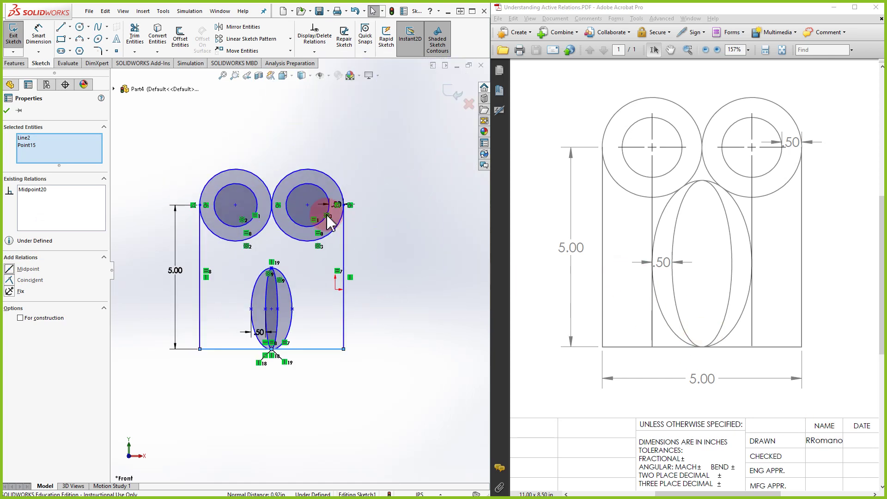
- Make the fuller ellipse Tangent to the right outer circle
{"action": "left_click", "coordinate": [285, 283]}
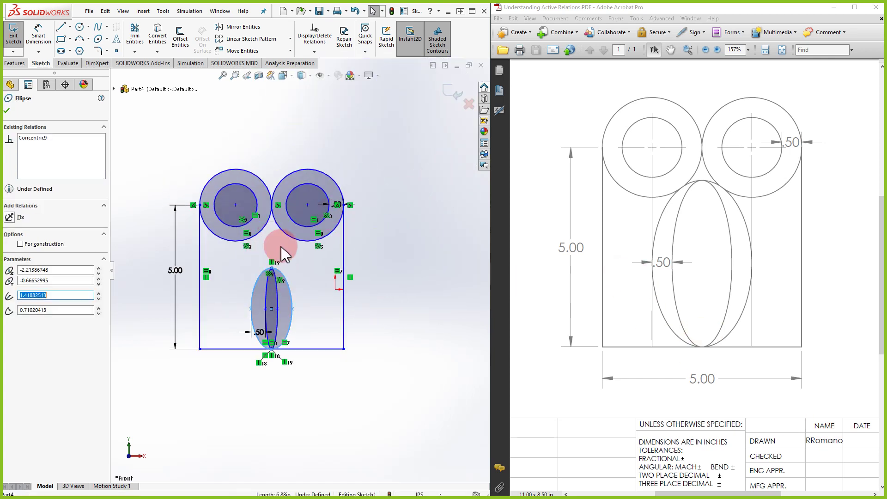
{"action": "left_click", "coordinate": [290, 240], "text": "ctrl"}
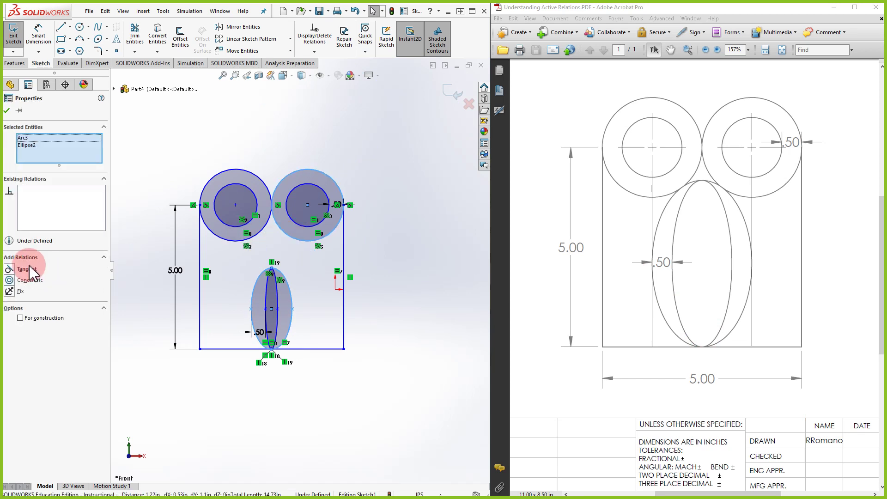
{"action": "left_click", "coordinate": [8, 270]}
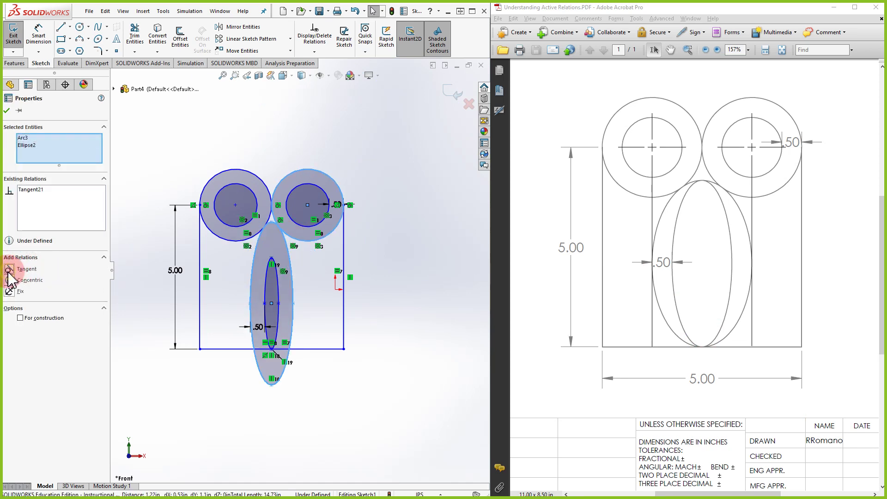
{"action": "left_click", "coordinate": [317, 307]}
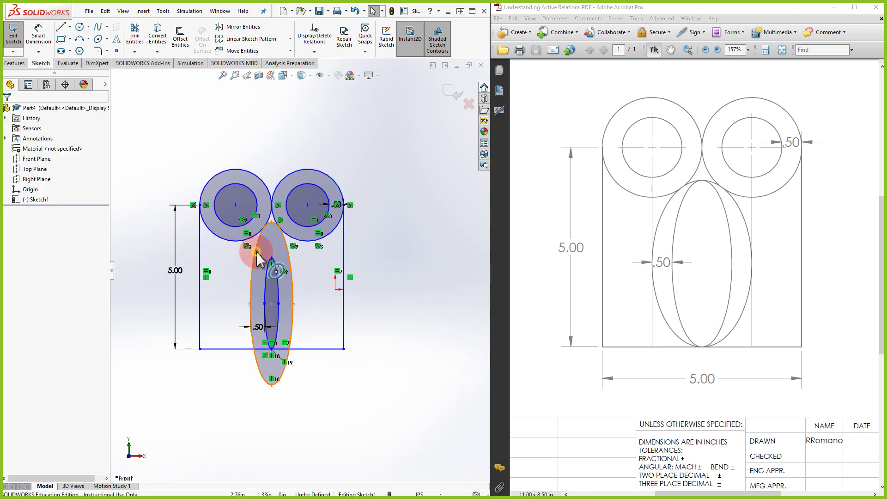
- Make the fuller ellipse Tangent to the left outer circle
{"action": "left_click", "coordinate": [258, 261]}
{"action": "left_click", "coordinate": [237, 241], "text": "ctrl"}
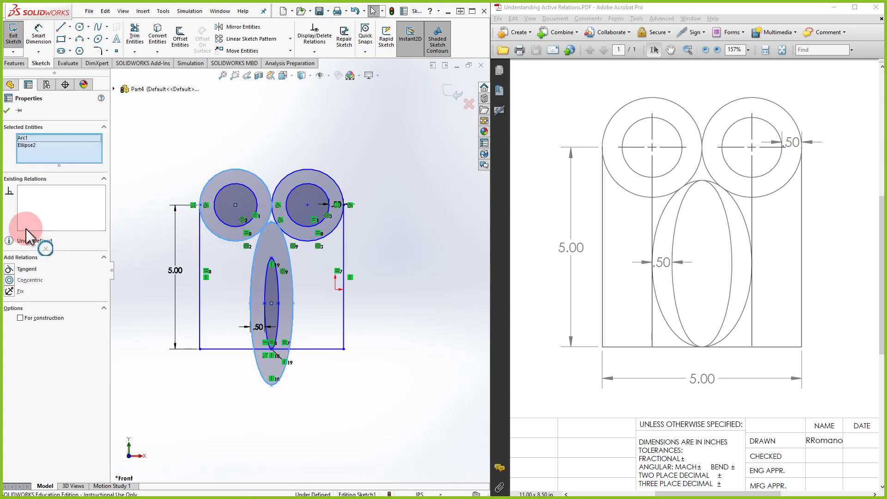
{"action": "left_click", "coordinate": [390, 302]}
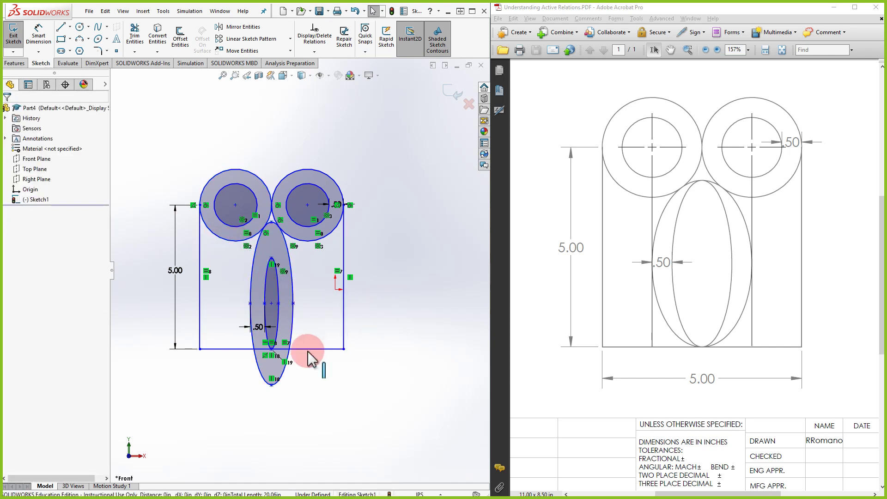
- Delete the Midpoint relation from the narrow ellipse's lower endpoint and try moving that endpoint off the frame's bottom line
{"action": "scroll", "coordinate": [307, 352], "scroll_direction": "down", "scroll_amount": 1}
{"action": "left_click", "coordinate": [265, 389]}
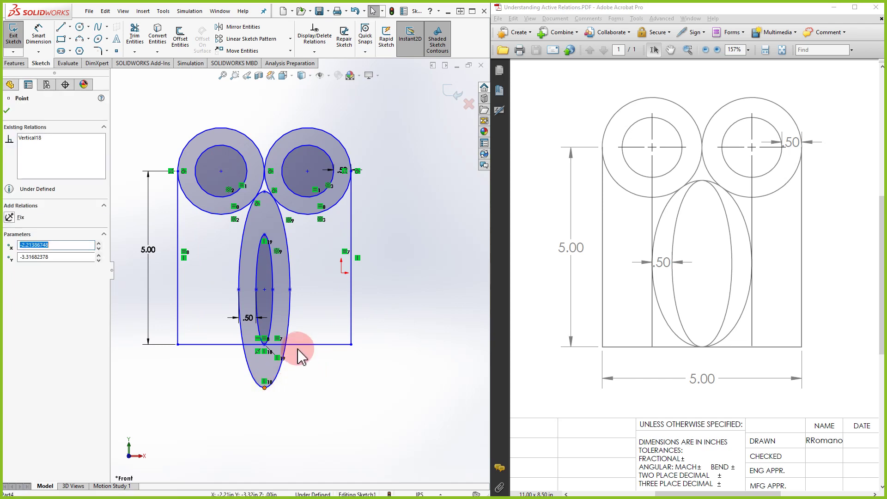
{"action": "left_click", "coordinate": [257, 348]}
{"action": "scroll", "coordinate": [267, 355], "scroll_direction": "down", "scroll_amount": 3}
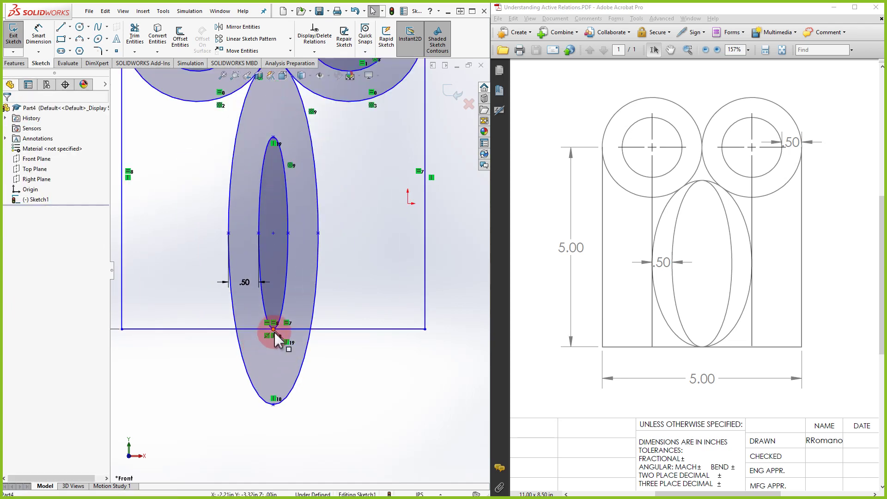
{"action": "left_click", "coordinate": [273, 329]}
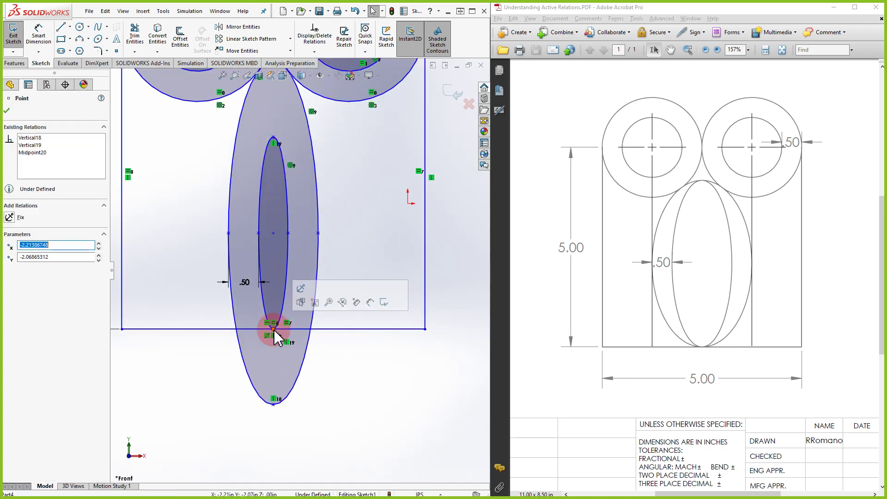
{"action": "left_click", "coordinate": [32, 145]}
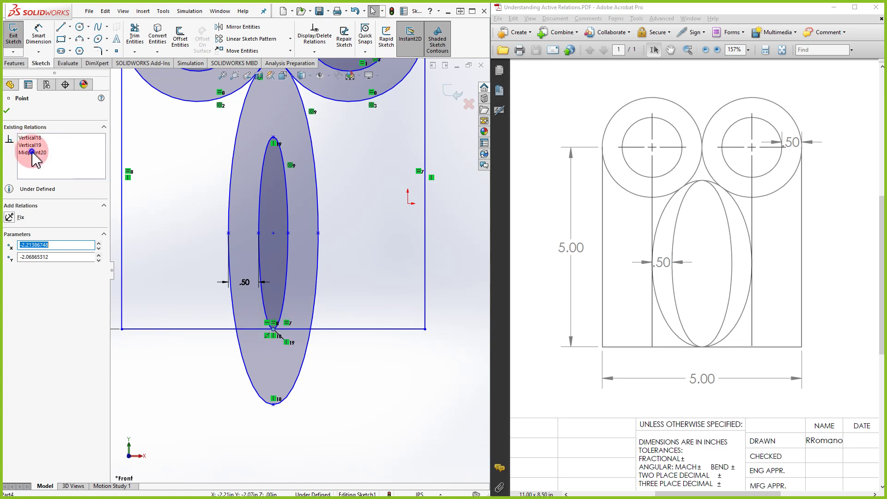
{"action": "right_click", "coordinate": [33, 153]}
{"action": "left_click", "coordinate": [55, 168]}
{"action": "mouse_move", "coordinate": [274, 329]}
{"action": "left_mouse_down"}
{"action": "mouse_move", "coordinate": [284, 298]}
{"action": "mouse_move", "coordinate": [273, 332]}
{"action": "mouse_move", "coordinate": [277, 323]}
{"action": "mouse_move", "coordinate": [286, 365]}
{"action": "left_mouse_up"}
- Add a Midpoint relation between the fuller ellipse's lower endpoint and the frame's bottom line
{"action": "left_click", "coordinate": [275, 417]}
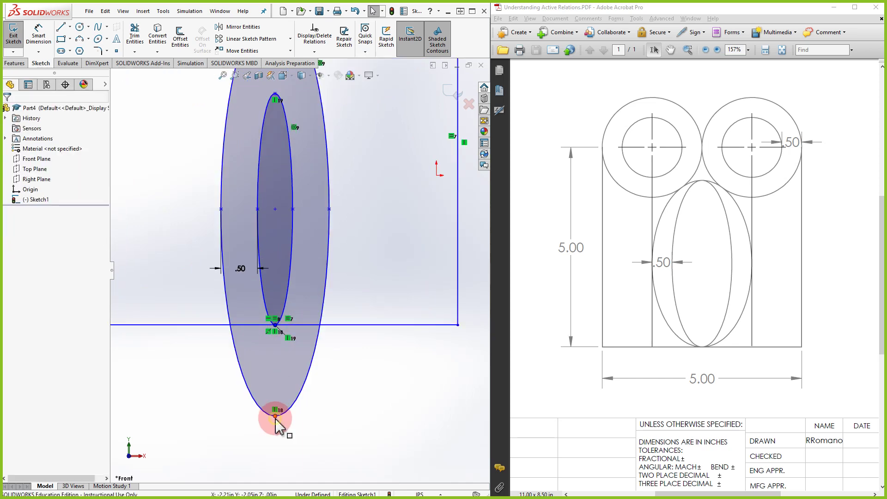
{"action": "left_click", "coordinate": [357, 329]}
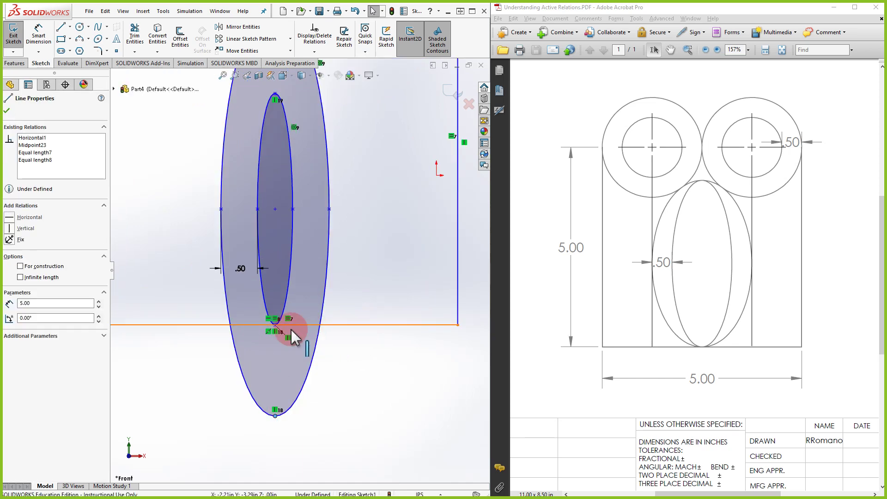
{"action": "left_click", "coordinate": [275, 325], "text": "ctrl"}
{"action": "left_click", "coordinate": [11, 270]}
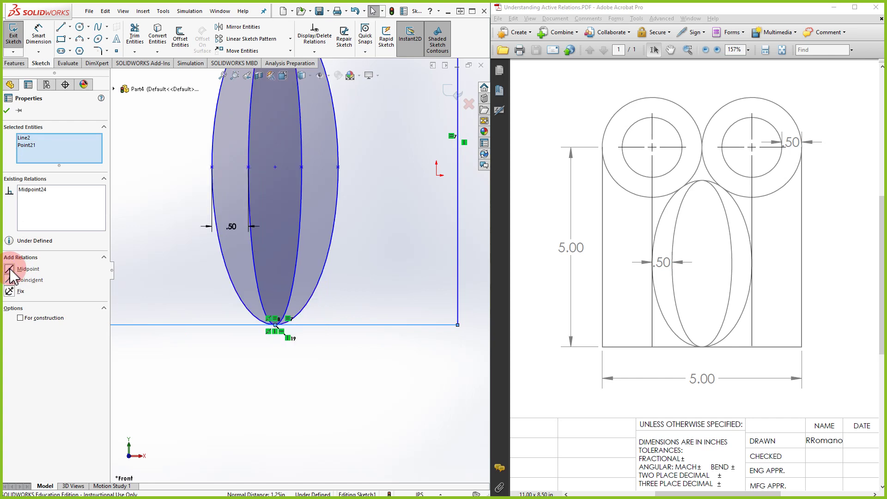
{"action": "key", "text": "f"}
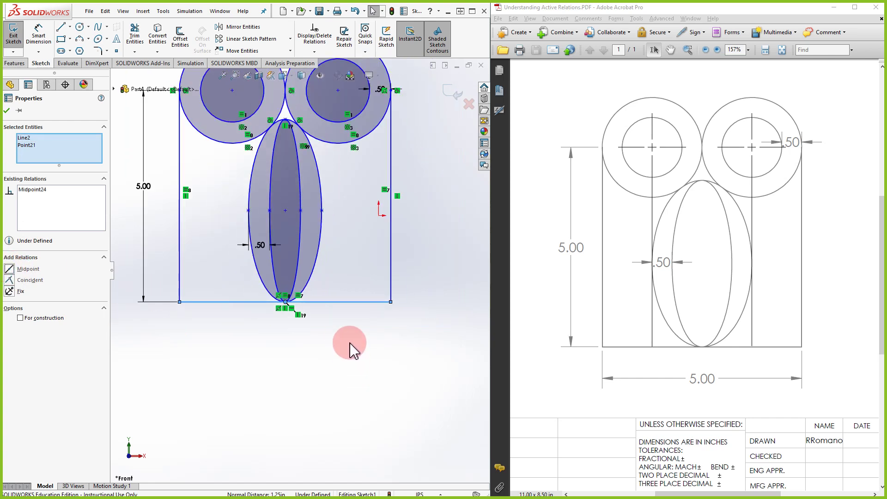
{"action": "left_click", "coordinate": [342, 277]}
{"action": "scroll", "coordinate": [346, 199], "scroll_direction": "down", "scroll_amount": 2}
{"action": "scroll", "coordinate": [347, 190], "scroll_direction": "up", "scroll_amount": 4}
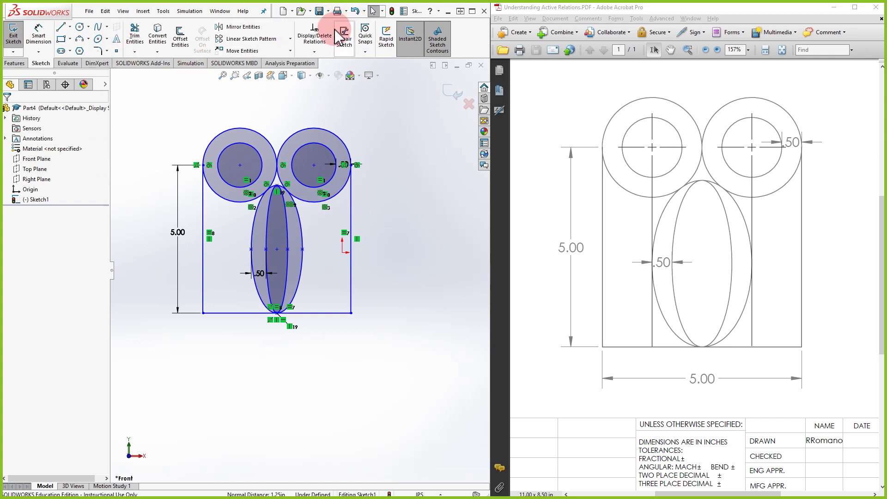
{"action": "left_click", "coordinate": [318, 33]}
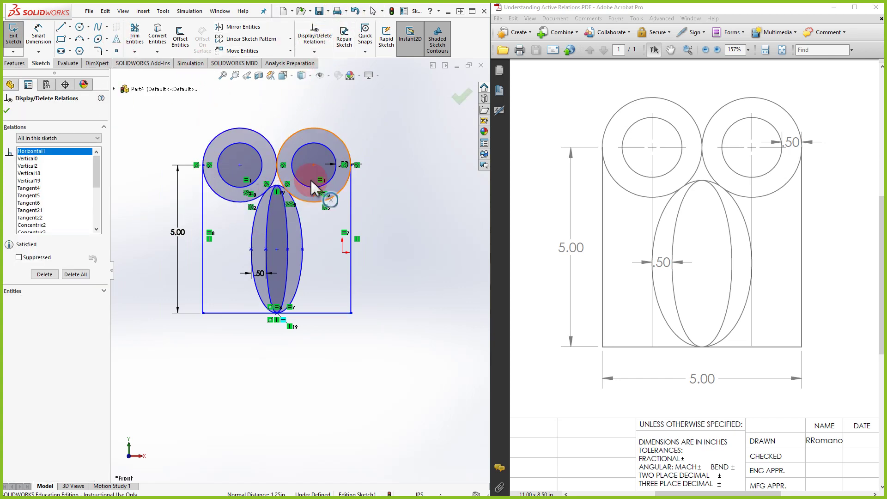
{"action": "left_click", "coordinate": [316, 161]}
{"action": "key", "text": "Escape"}
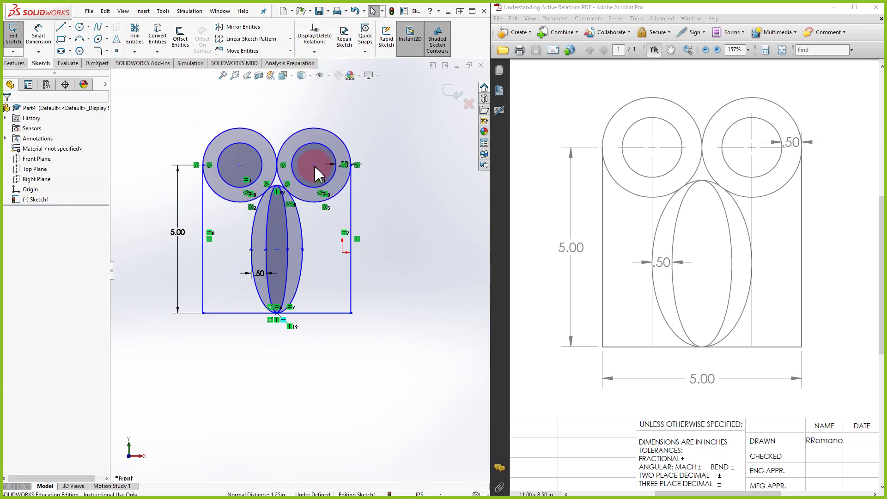
- Make the right circles' center and the fuller ellipse's right short-axis point Vertical
{"action": "left_click", "coordinate": [314, 165]}
{"action": "left_click", "coordinate": [303, 249]}
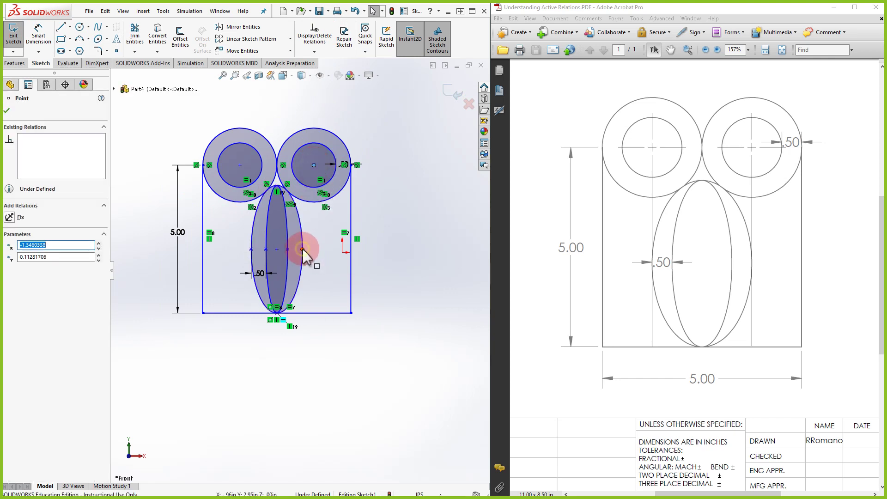
{"action": "left_click", "coordinate": [303, 249], "text": "ctrl"}
{"action": "left_click", "coordinate": [19, 280]}
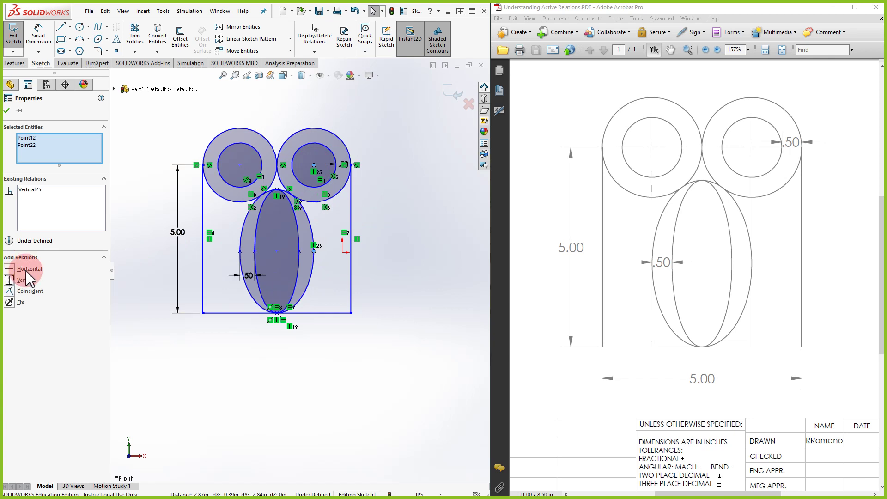
{"action": "key", "text": "Escape"}
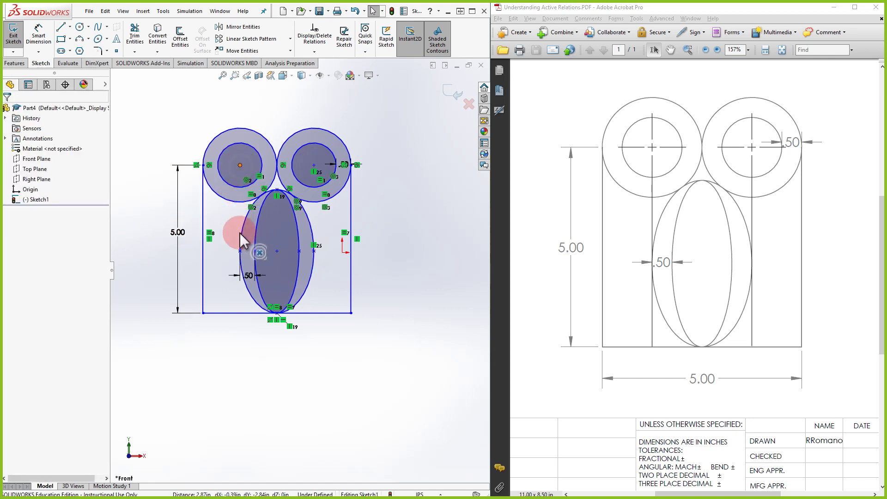
- Make the left circles' center and the fuller ellipse's left short-axis point Vertical
{"action": "left_click", "coordinate": [240, 251]}
{"action": "left_click", "coordinate": [240, 251], "text": "ctrl"}
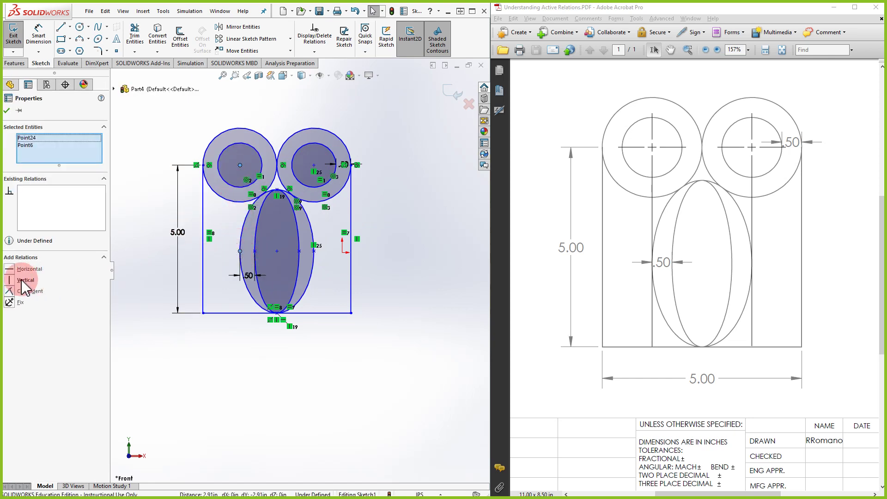
{"action": "left_click", "coordinate": [468, 330]}
{"action": "scroll", "coordinate": [326, 305], "scroll_direction": "down", "scroll_amount": 2}
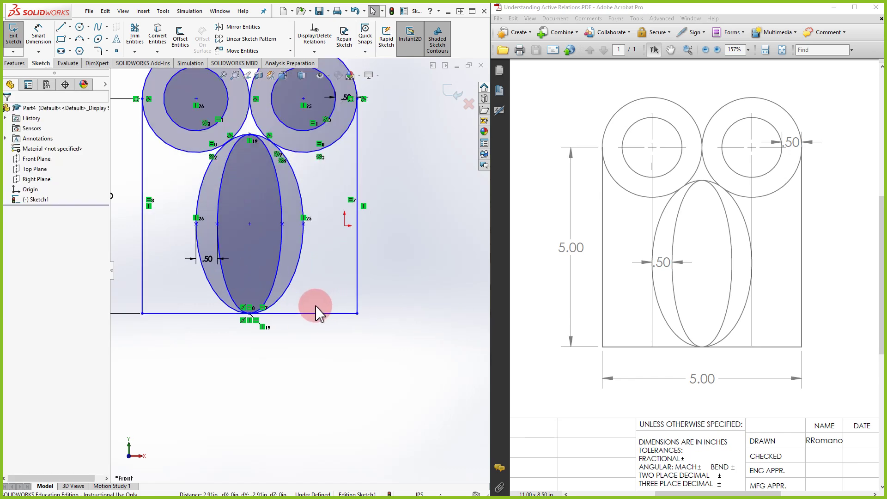
- Move the sketch geometry to test its remaining freedom and locate the part's origin
{"action": "scroll", "coordinate": [303, 278], "scroll_direction": "up", "scroll_amount": 3}
{"action": "mouse_move", "coordinate": [272, 247]}
{"action": "left_mouse_down"}
{"action": "mouse_move", "coordinate": [360, 316]}
{"action": "mouse_move", "coordinate": [352, 192]}
{"action": "mouse_move", "coordinate": [392, 376]}
{"action": "mouse_move", "coordinate": [336, 217]}
{"action": "mouse_move", "coordinate": [349, 260]}
{"action": "left_mouse_up"}
{"action": "scroll", "coordinate": [278, 303], "scroll_direction": "down", "scroll_amount": 3}
{"action": "scroll", "coordinate": [276, 303], "scroll_direction": "up", "scroll_amount": 8}
{"action": "scroll", "coordinate": [277, 303], "scroll_direction": "up", "scroll_amount": 3}
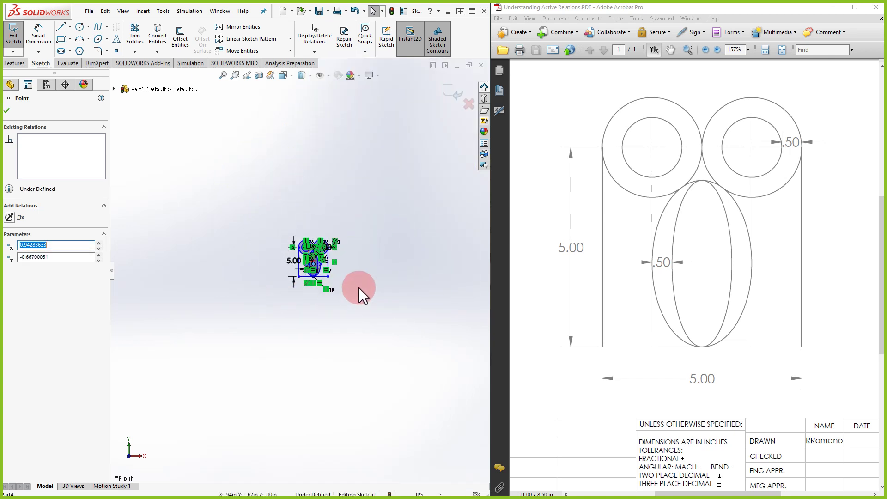
{"action": "scroll", "coordinate": [358, 287], "scroll_direction": "down", "scroll_amount": 2}
{"action": "left_click", "coordinate": [132, 418]}
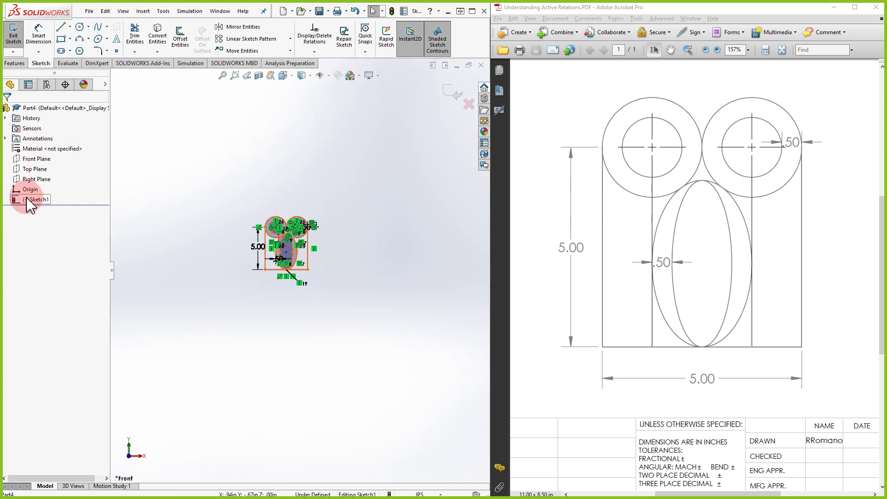
{"action": "scroll", "coordinate": [277, 259], "scroll_direction": "down", "scroll_amount": 3}
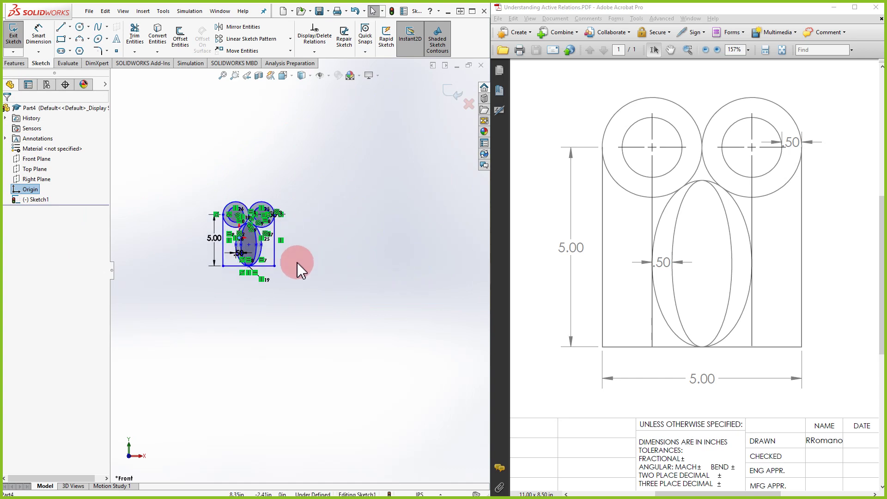
- Try moving the whole sketch by the frame's bottom line and undo the move
{"action": "mouse_move", "coordinate": [241, 280]}
{"action": "left_mouse_down"}
{"action": "mouse_move", "coordinate": [267, 243]}
{"action": "mouse_move", "coordinate": [354, 256]}
{"action": "left_mouse_up"}
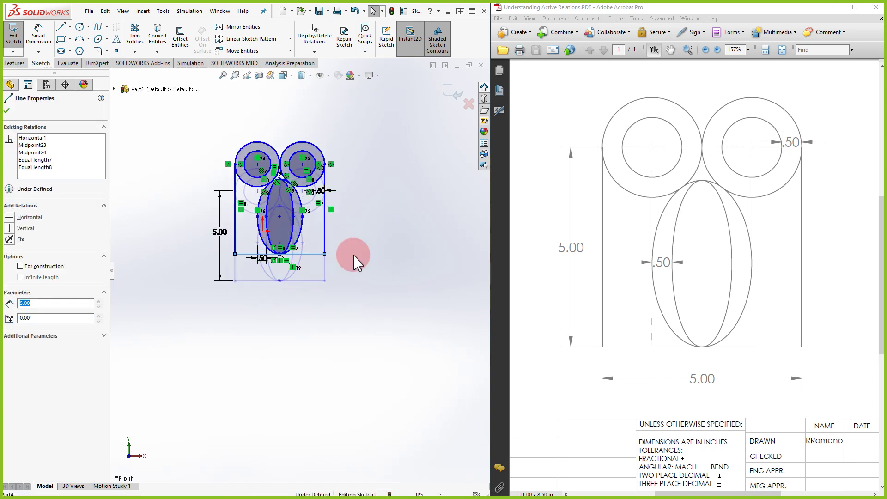
{"action": "key", "text": "ctrl+z"}
{"action": "left_click", "coordinate": [299, 280]}
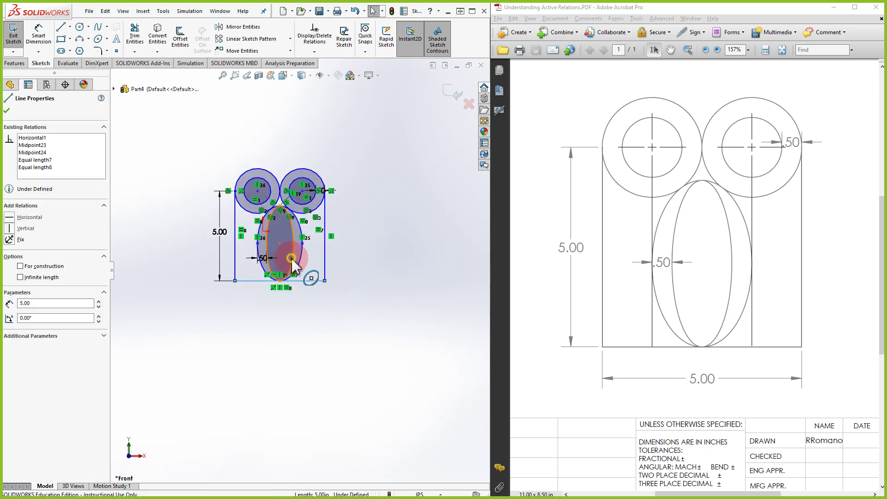
- Move the sketch clear of the origin and make the frame's lower-left corner Coincident with the origin
{"action": "left_click_drag", "start_coordinate": [291, 258], "coordinate": [365, 234]}
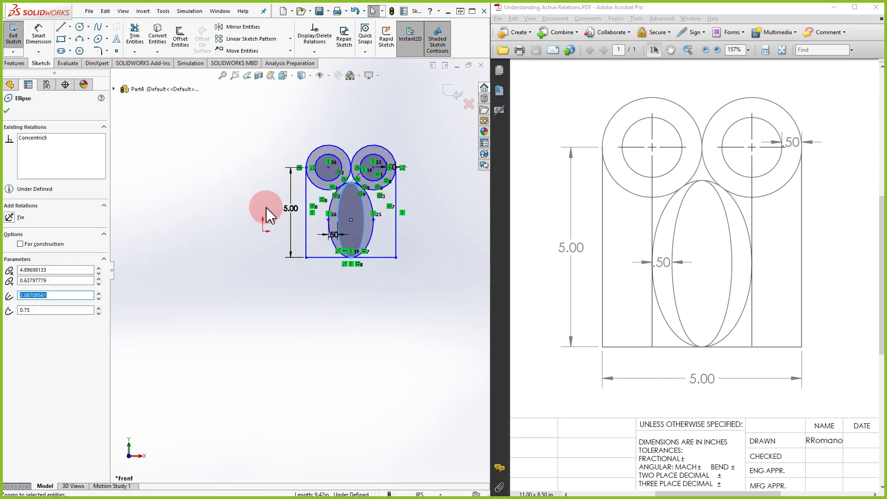
{"action": "key", "text": "Escape"}
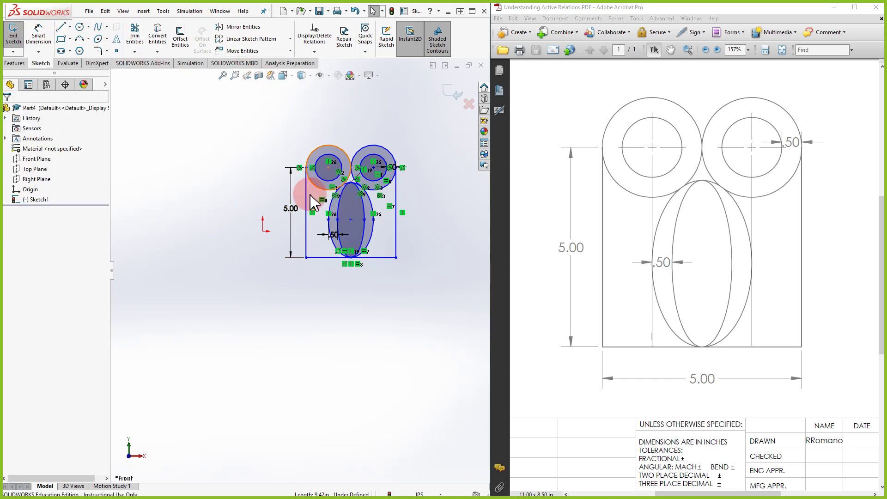
{"action": "left_click", "coordinate": [306, 258]}
{"action": "left_click", "coordinate": [263, 231], "text": "ctrl"}
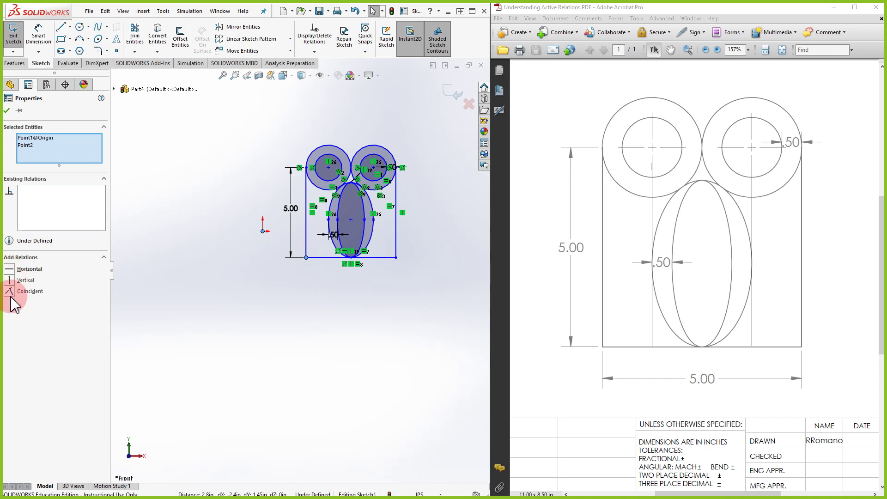
{"action": "left_click", "coordinate": [10, 294]}
{"action": "left_click", "coordinate": [401, 238]}
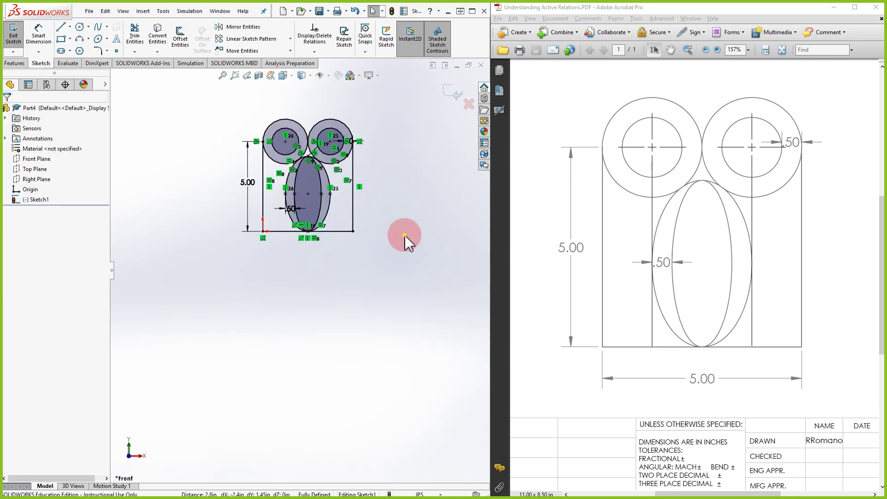
- Hide the sketch relation symbols in the graphics area
{"action": "key", "text": "f"}
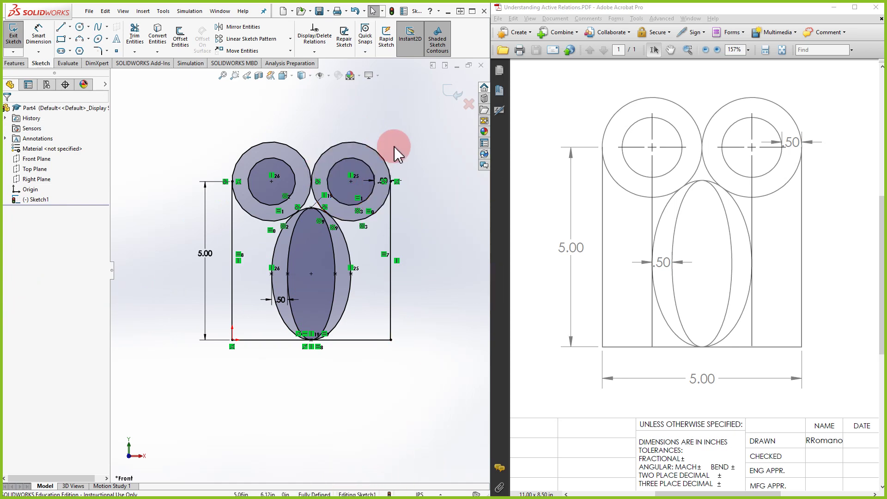
{"action": "scroll", "coordinate": [387, 257], "scroll_direction": "down", "scroll_amount": 1}
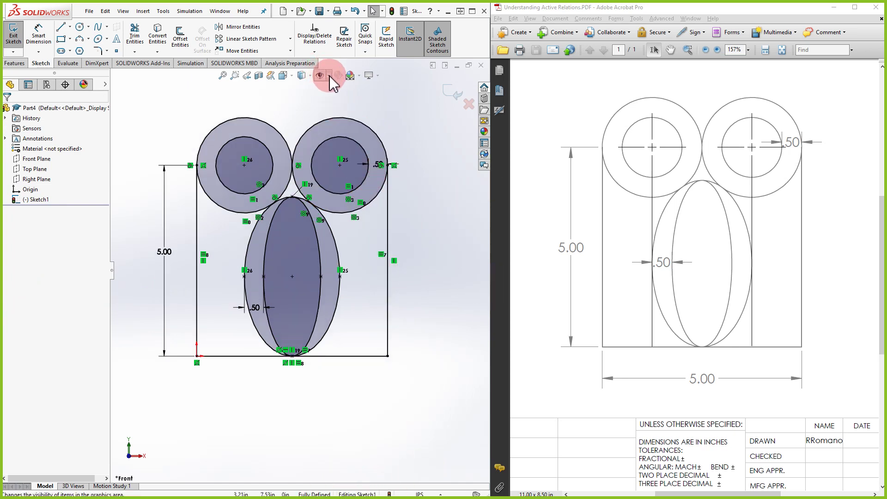
{"action": "left_click", "coordinate": [330, 76]}
{"action": "left_click", "coordinate": [321, 182]}
{"action": "left_click", "coordinate": [276, 274]}
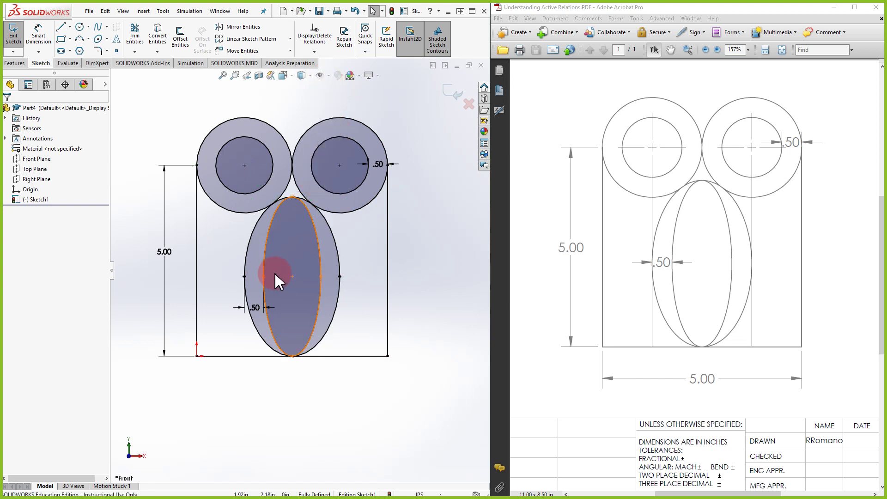
- Set the frame's height dimension to 10 in to test how the constrained geometry scales
{"action": "scroll", "coordinate": [275, 277], "scroll_direction": "up", "scroll_amount": 2}
{"action": "left_click", "coordinate": [202, 256]}
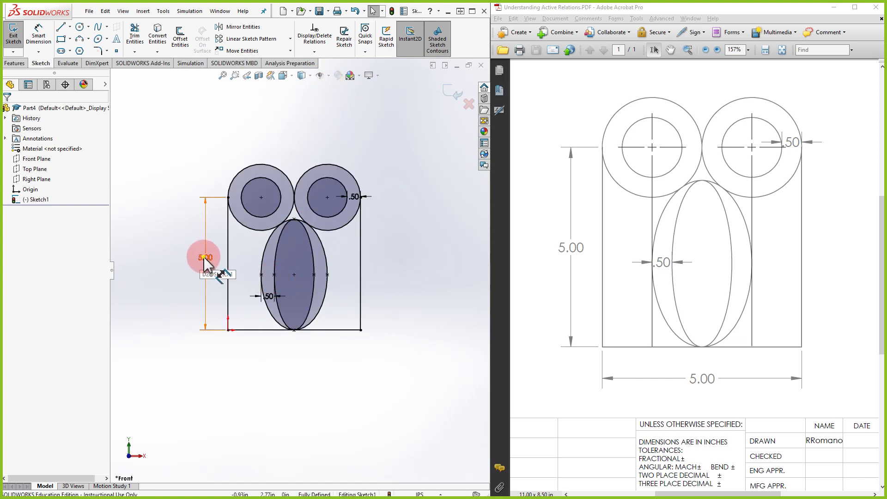
{"action": "double_click", "coordinate": [202, 257]}
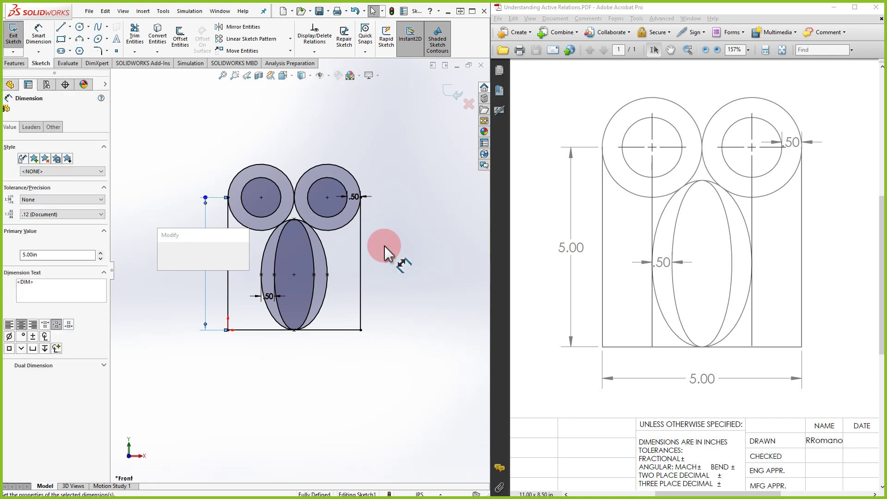
{"action": "type", "text": "10"}
{"action": "key", "text": "Return"}
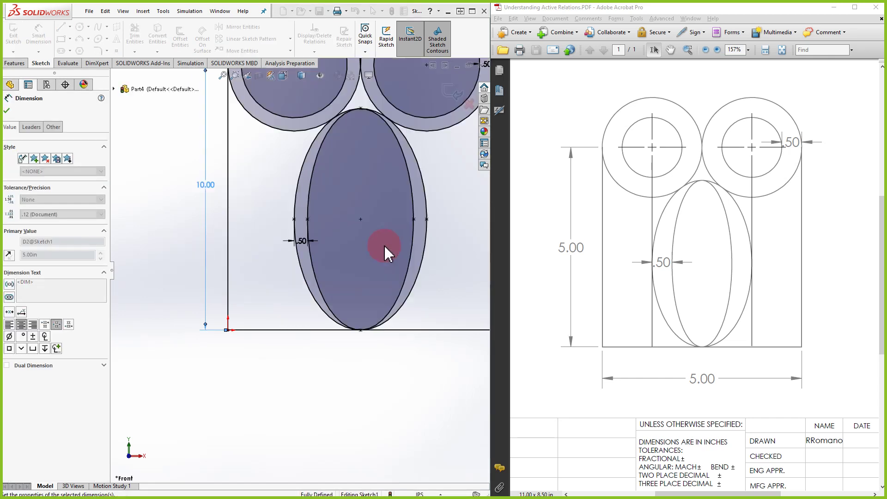
{"action": "scroll", "coordinate": [297, 352], "scroll_direction": "up", "scroll_amount": 3}
{"action": "scroll", "coordinate": [311, 340], "scroll_direction": "down", "scroll_amount": 1}
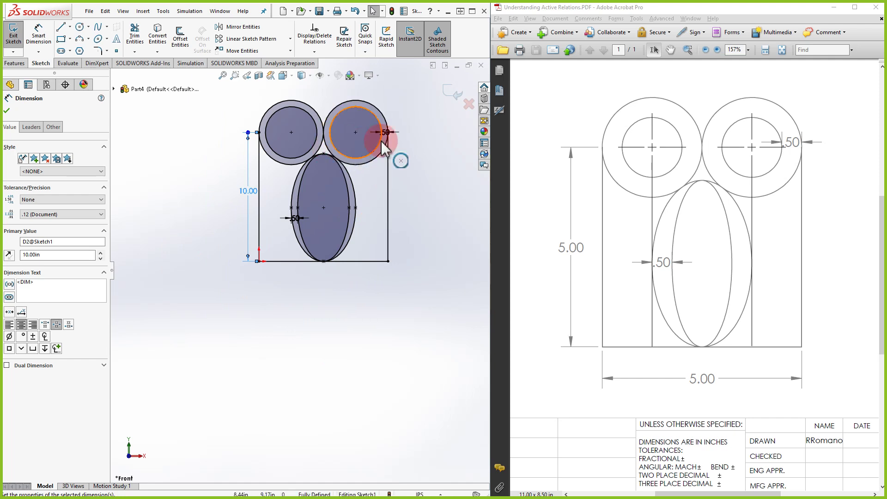
{"action": "scroll", "coordinate": [322, 219], "scroll_direction": "down", "scroll_amount": 5}
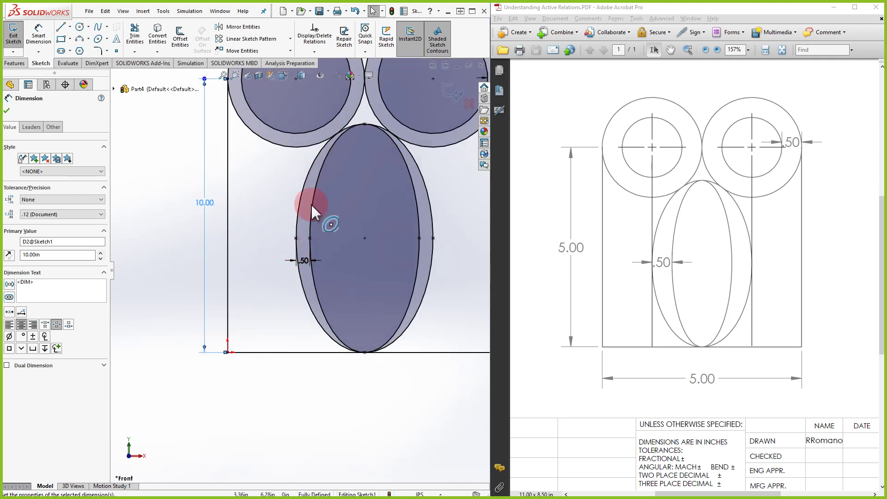
- Set the frame's height dimension to 5 in
{"action": "scroll", "coordinate": [385, 199], "scroll_direction": "up", "scroll_amount": 2}
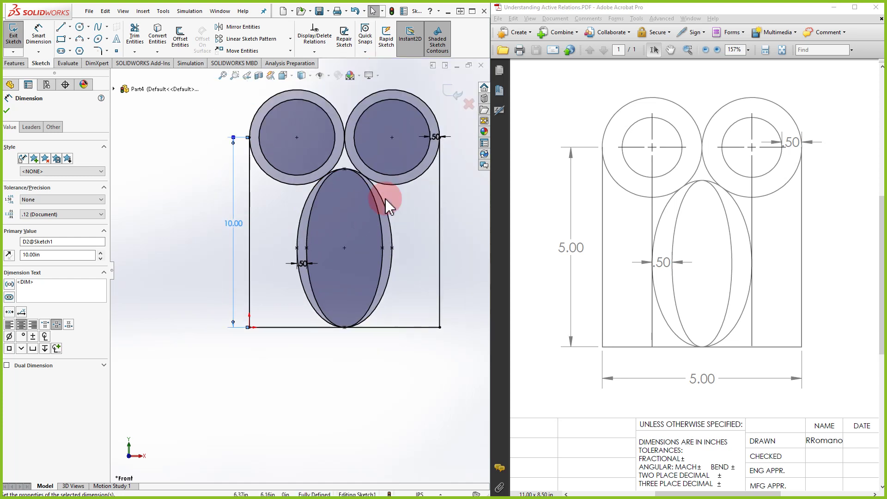
{"action": "scroll", "coordinate": [314, 196], "scroll_direction": "up", "scroll_amount": 2}
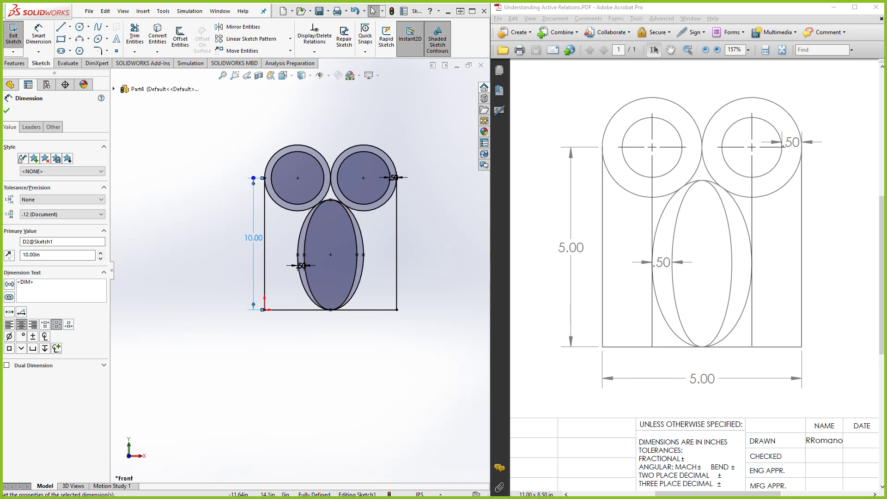
{"action": "left_click", "coordinate": [464, 210]}
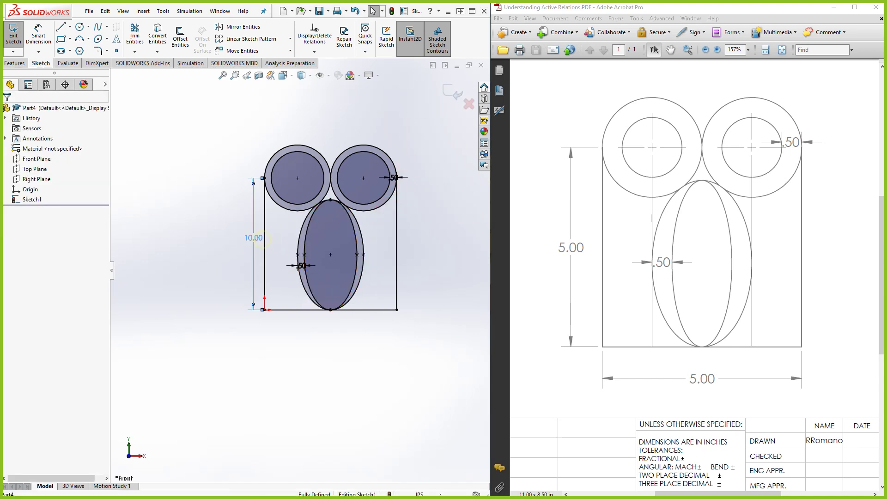
{"action": "double_click", "coordinate": [260, 238]}
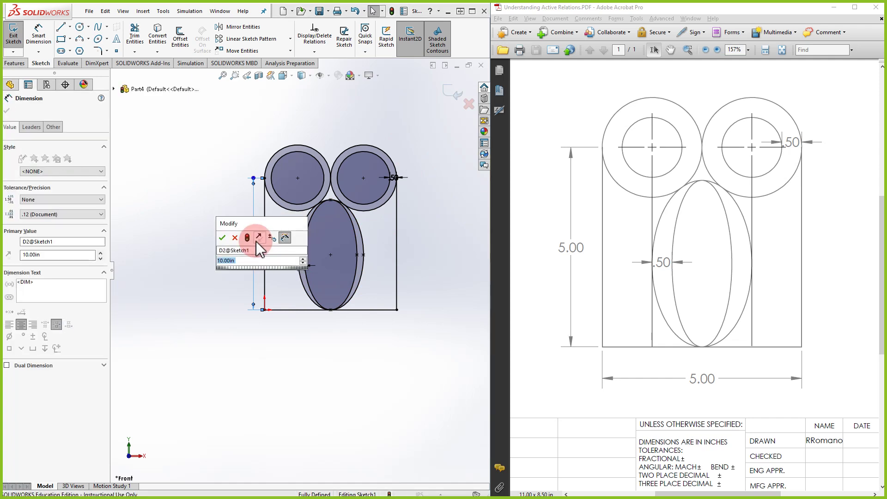
{"action": "type", "text": "5"}
{"action": "key", "text": "Return"}
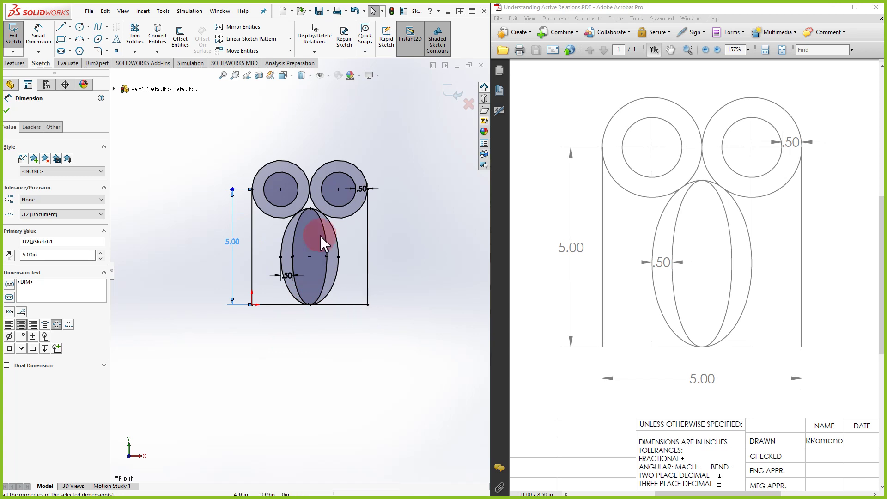
- Dimension the length of the frame's bottom line below the sketch and make the dimension driven
{"action": "left_click", "coordinate": [38, 37]}
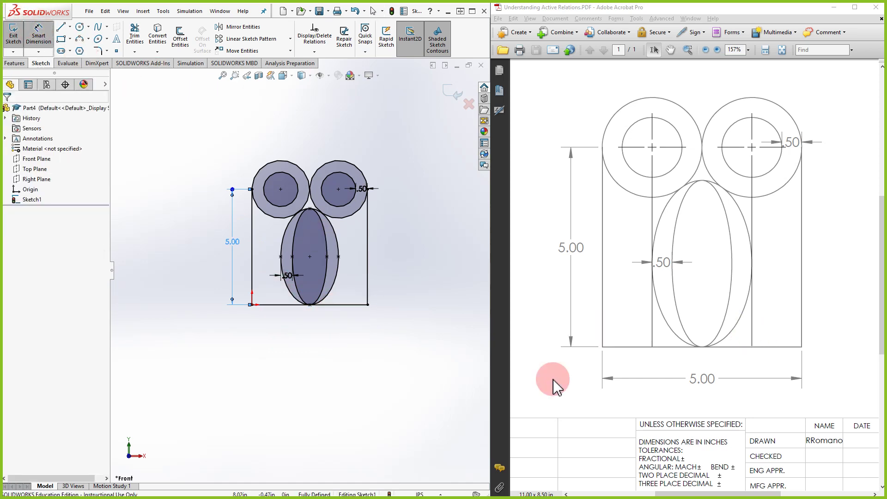
{"action": "left_click", "coordinate": [338, 303]}
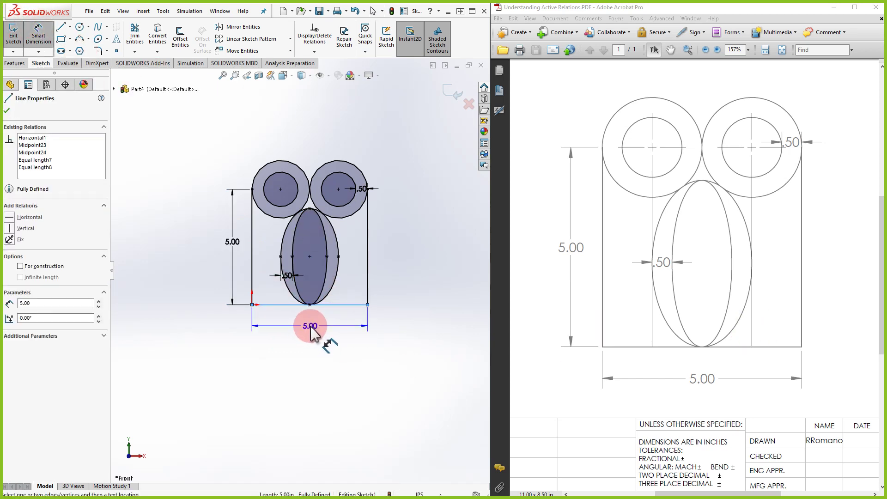
{"action": "left_click", "coordinate": [310, 327]}
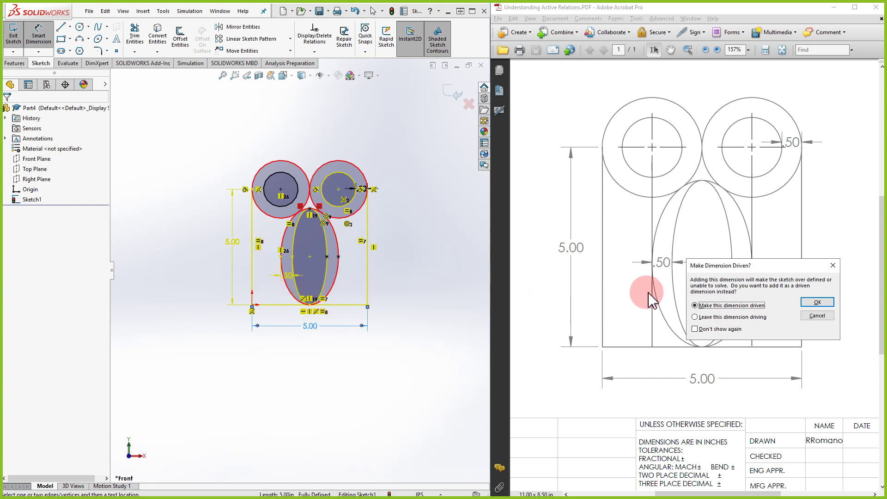
{"action": "left_click", "coordinate": [815, 301]}
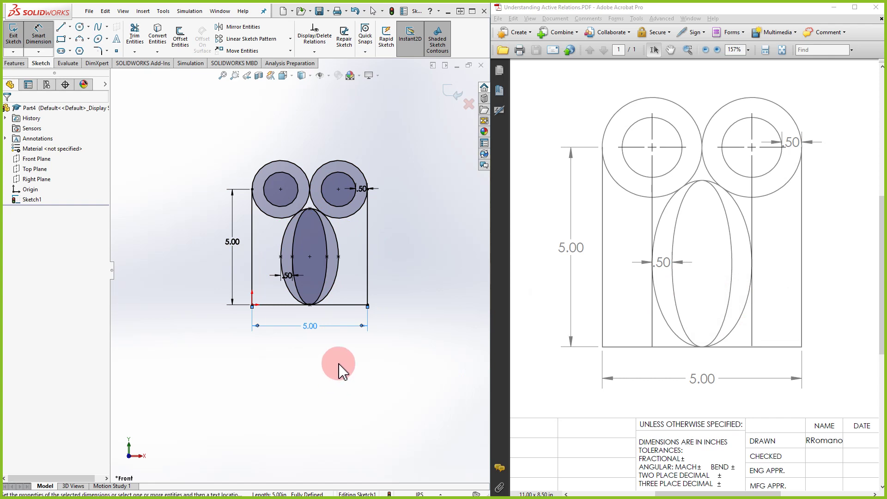
{"action": "key", "text": "Escape"}
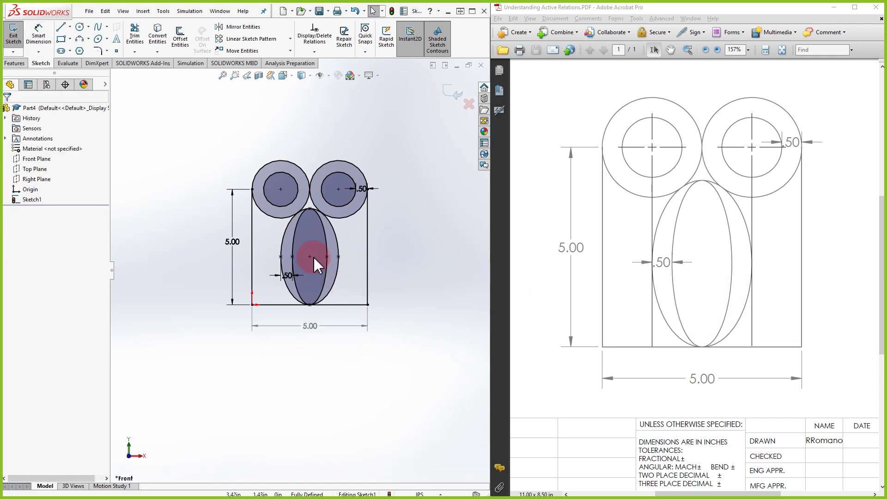
- Reposition the 0.50 dimension between the two ellipses so it is level with their centre
{"action": "scroll", "coordinate": [290, 274], "scroll_direction": "down", "scroll_amount": 4}
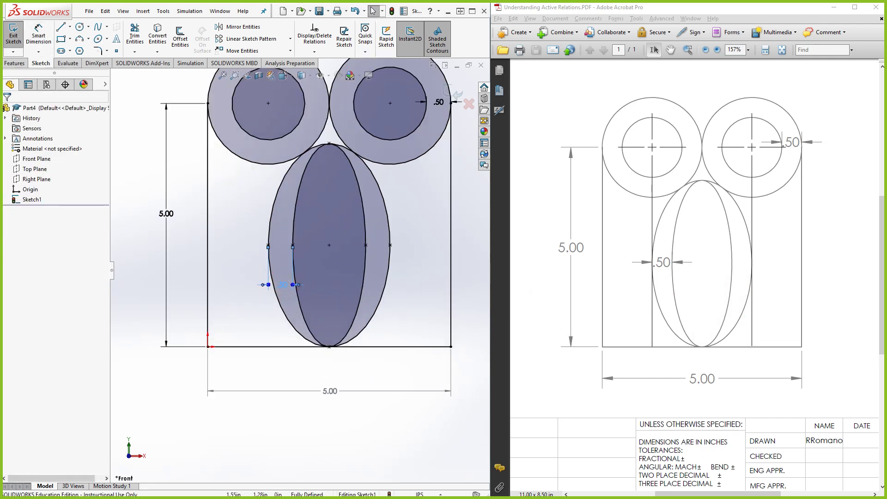
{"action": "left_click", "coordinate": [278, 284]}
{"action": "left_click_drag", "start_coordinate": [283, 284], "coordinate": [283, 246]}
{"action": "scroll", "coordinate": [370, 270], "scroll_direction": "up", "scroll_amount": 3}
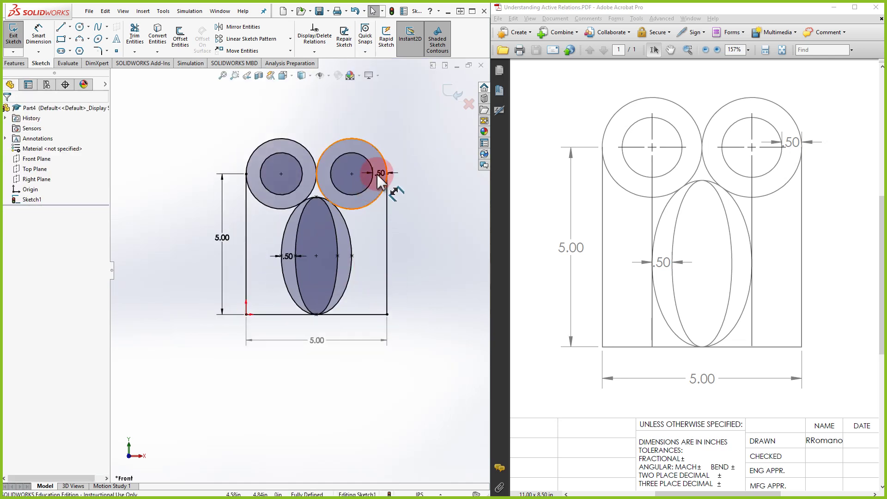
{"action": "key", "text": "f"}
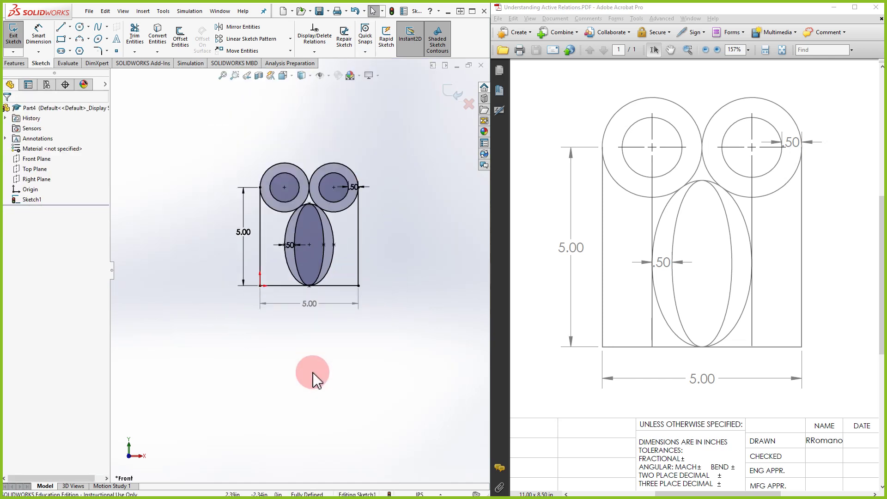
{"action": "scroll", "coordinate": [312, 372], "scroll_direction": "up", "scroll_amount": 1}
{"action": "scroll", "coordinate": [388, 291], "scroll_direction": "down", "scroll_amount": 1}
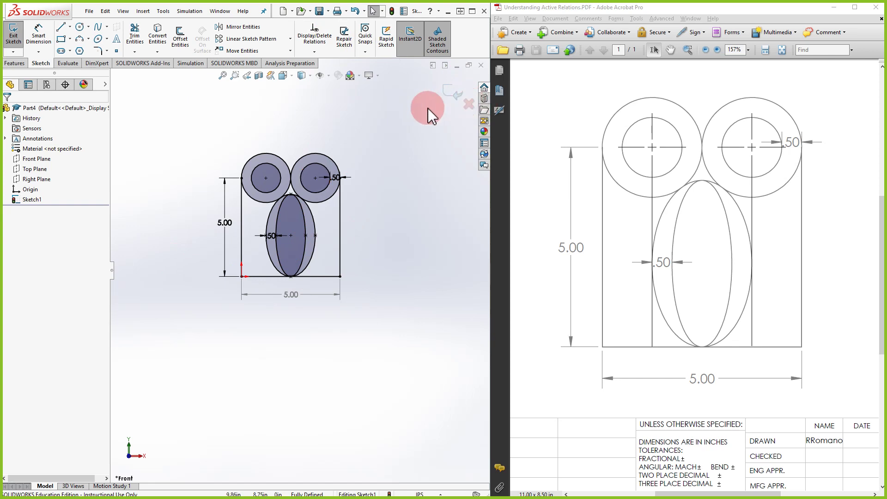
- Exit the sketch and start a drawing from the part, choosing to save and insert the part file
{"action": "left_click", "coordinate": [451, 97]}
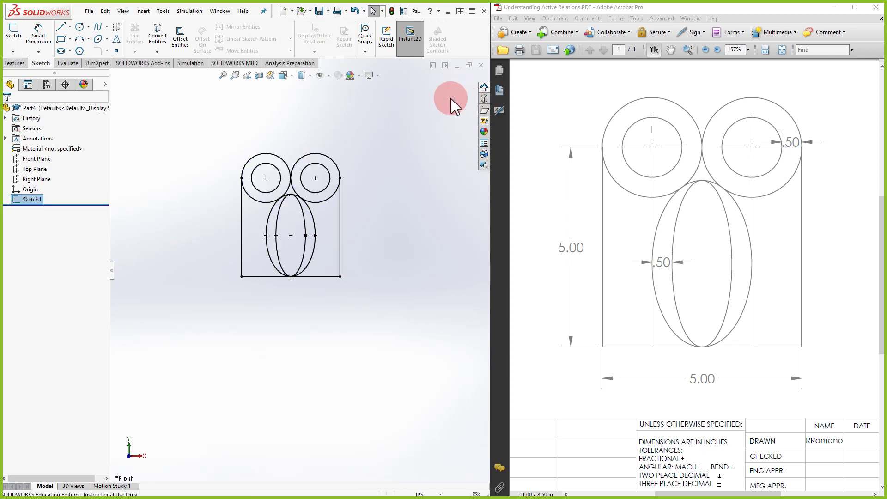
{"action": "left_click", "coordinate": [89, 11]}
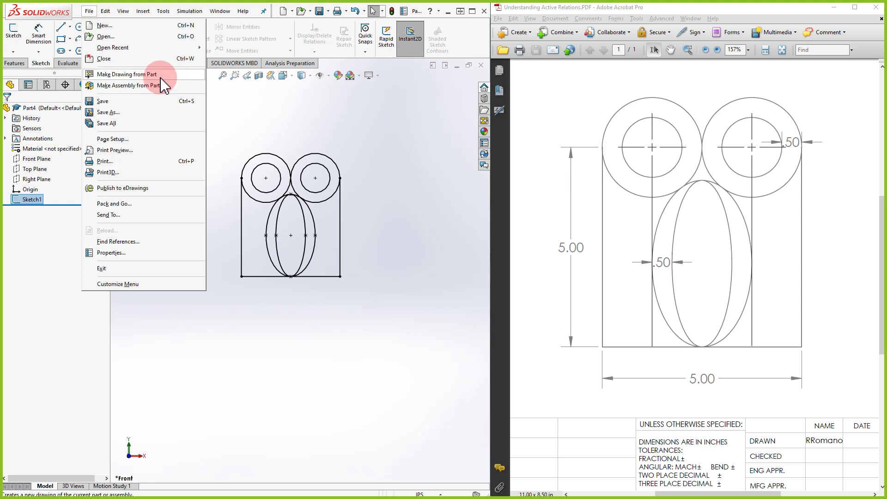
{"action": "left_click", "coordinate": [159, 75]}
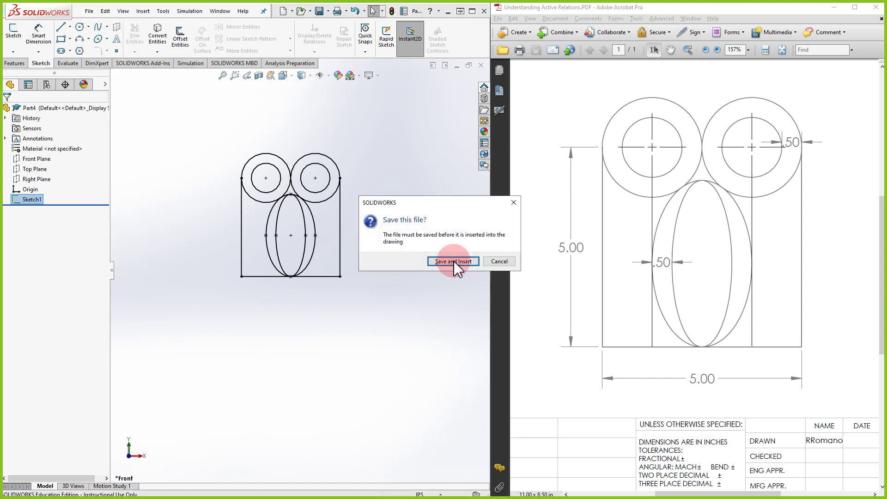
{"action": "left_click", "coordinate": [465, 268]}
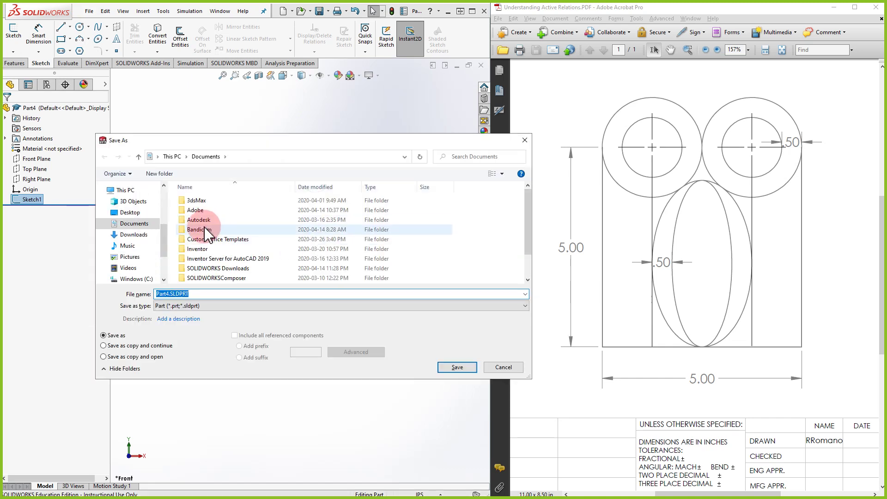
- Save the part as Part4.SLDPRT in the Desktop folder Solidworks > Notes > Lecture 2-4 > Lecture 2
{"action": "left_click", "coordinate": [133, 212]}
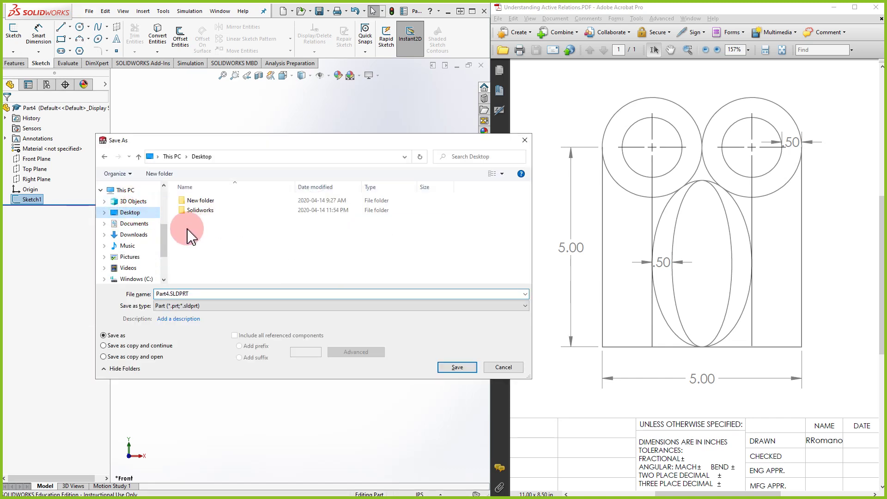
{"action": "left_click", "coordinate": [206, 207]}
{"action": "double_click", "coordinate": [204, 208]}
{"action": "left_click", "coordinate": [199, 202]}
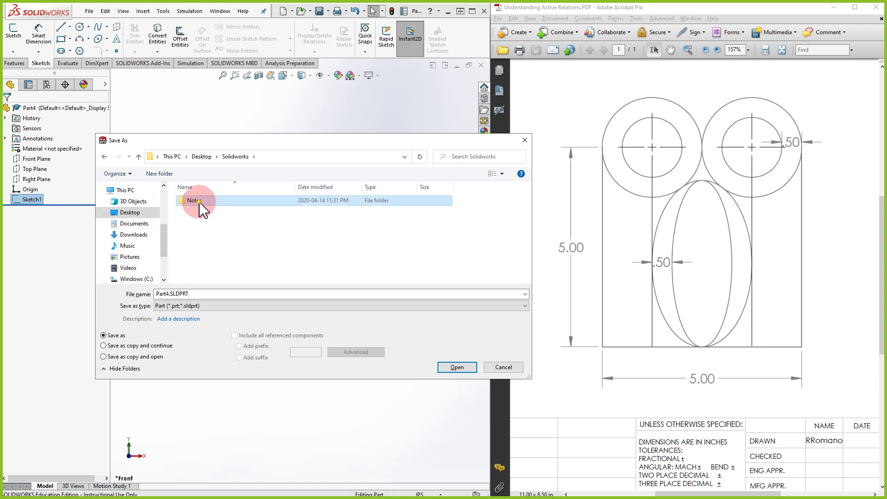
{"action": "double_click", "coordinate": [211, 203]}
{"action": "double_click", "coordinate": [212, 202]}
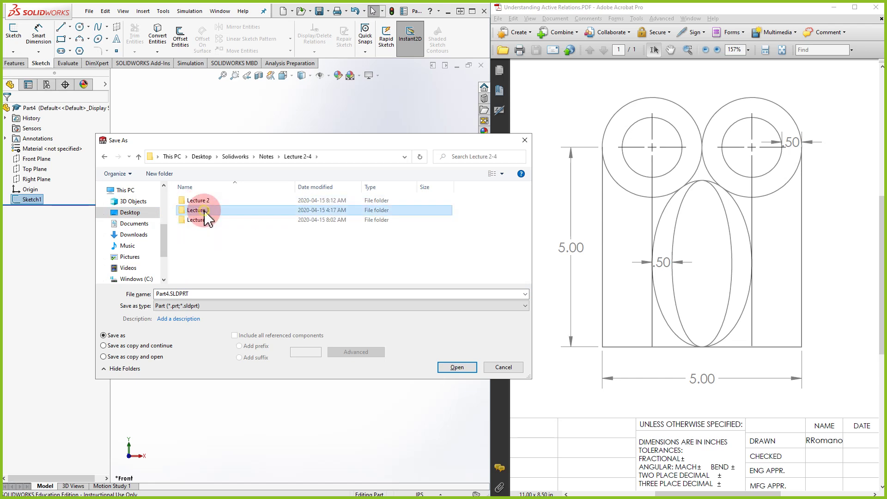
{"action": "double_click", "coordinate": [205, 210]}
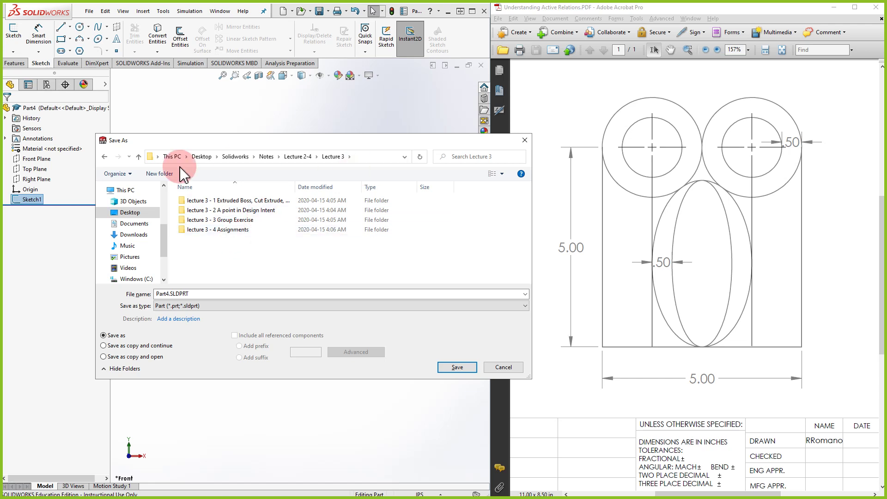
{"action": "left_click", "coordinate": [104, 156]}
{"action": "left_click", "coordinate": [203, 199]}
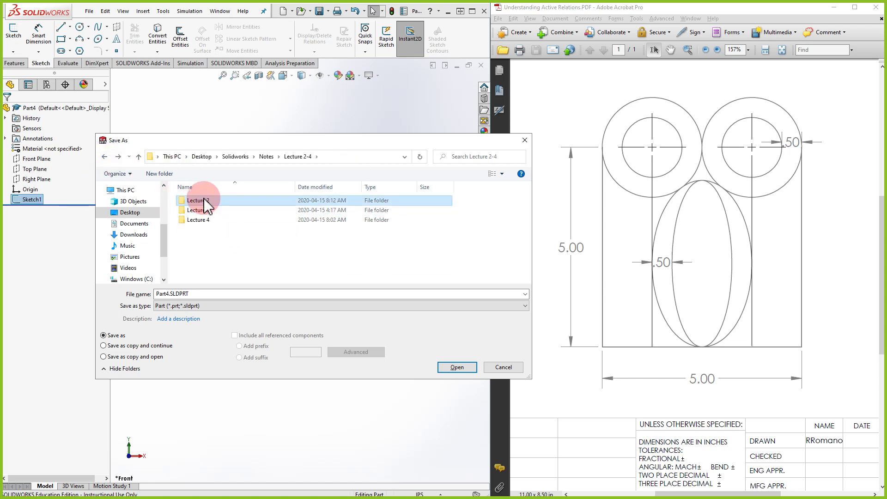
{"action": "double_click", "coordinate": [203, 200]}
{"action": "left_click", "coordinate": [184, 294]}
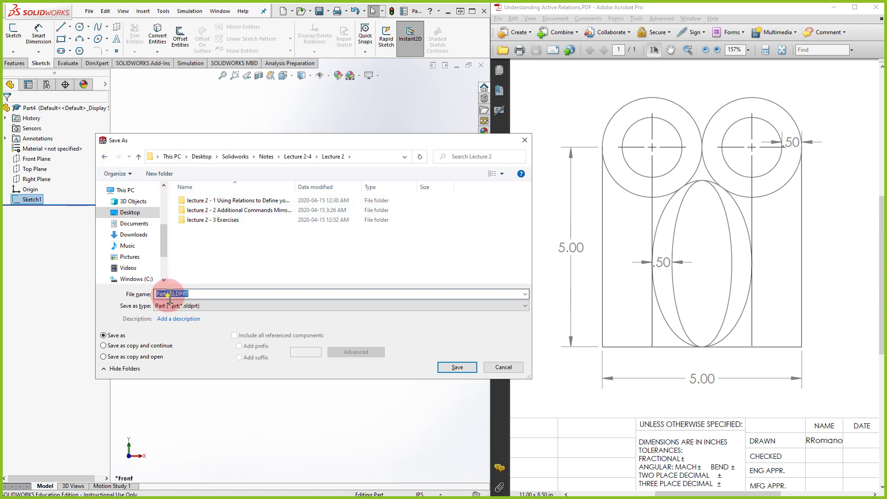
{"action": "left_click", "coordinate": [455, 367]}
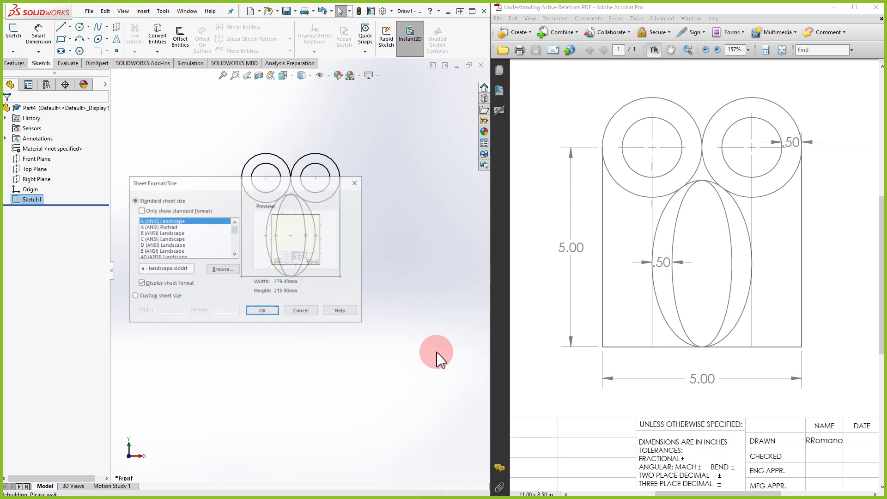
- Show all sheet formats and use the standard A (ANSI) Landscape sheet with its sheet format displayed
{"action": "left_click", "coordinate": [140, 211]}
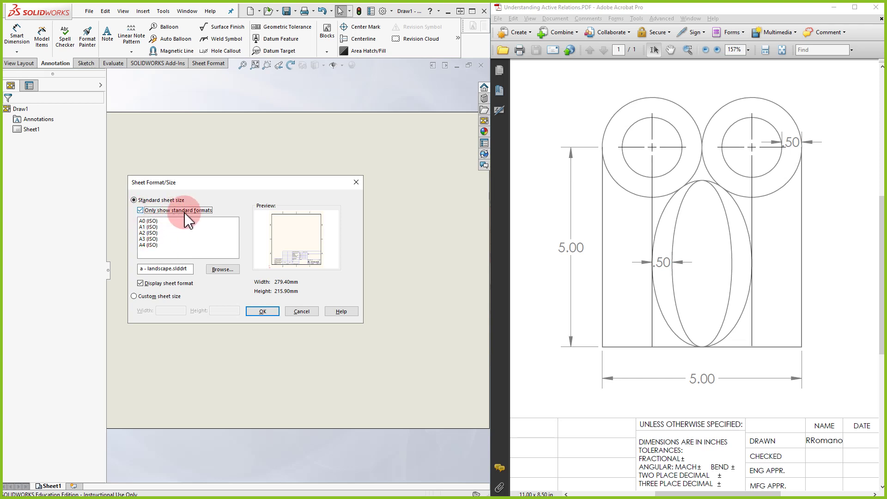
{"action": "left_click", "coordinate": [140, 210]}
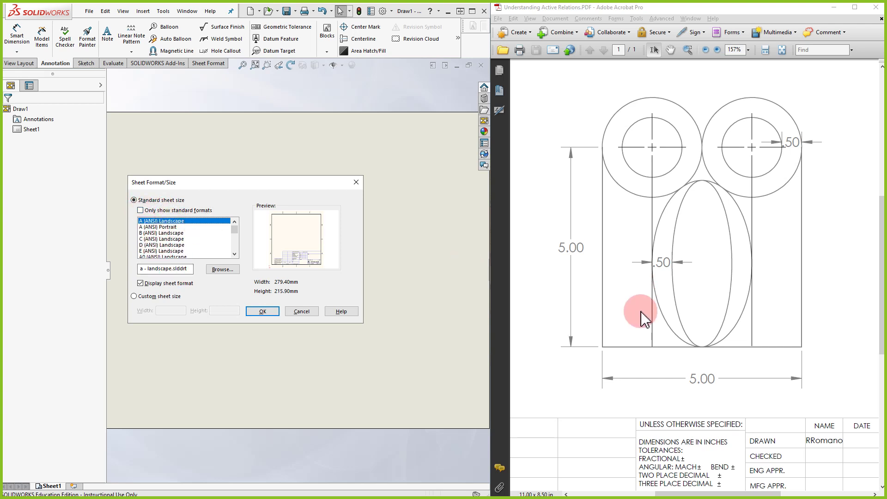
{"action": "left_click", "coordinate": [267, 313]}
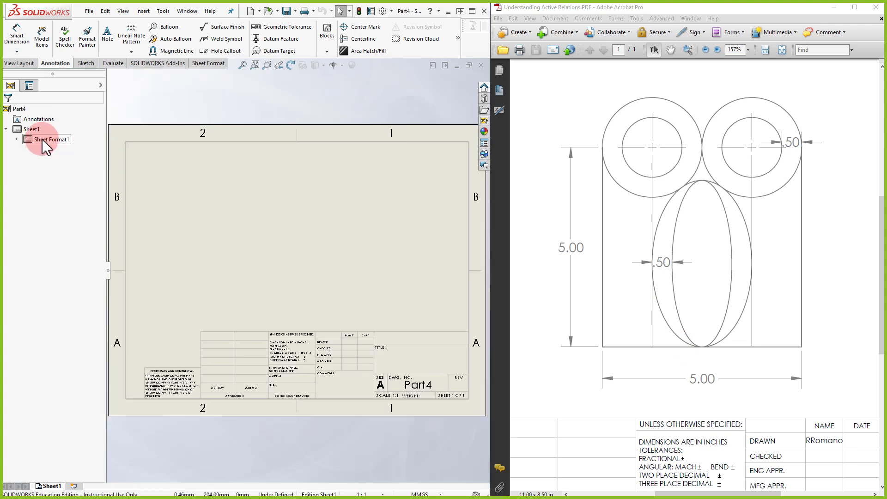
- Insert a front Model View of Part4 near the middle of the drawing sheet
{"action": "left_click", "coordinate": [44, 36]}
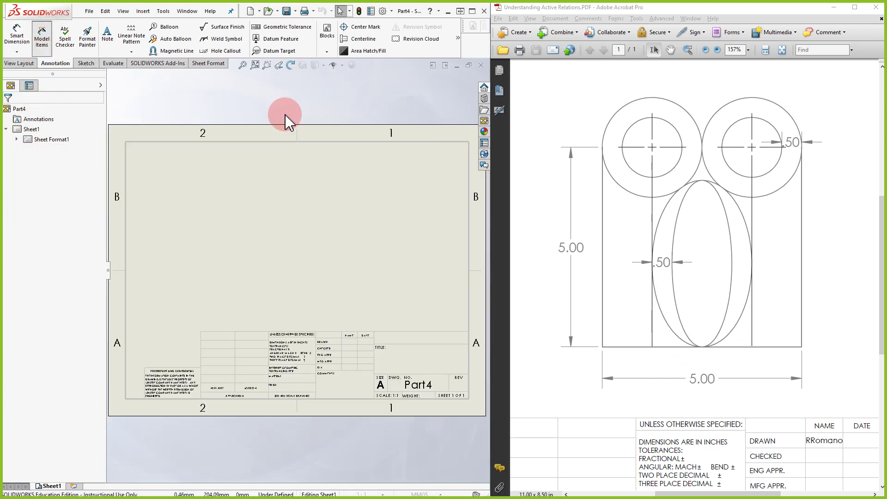
{"action": "left_click", "coordinate": [20, 111]}
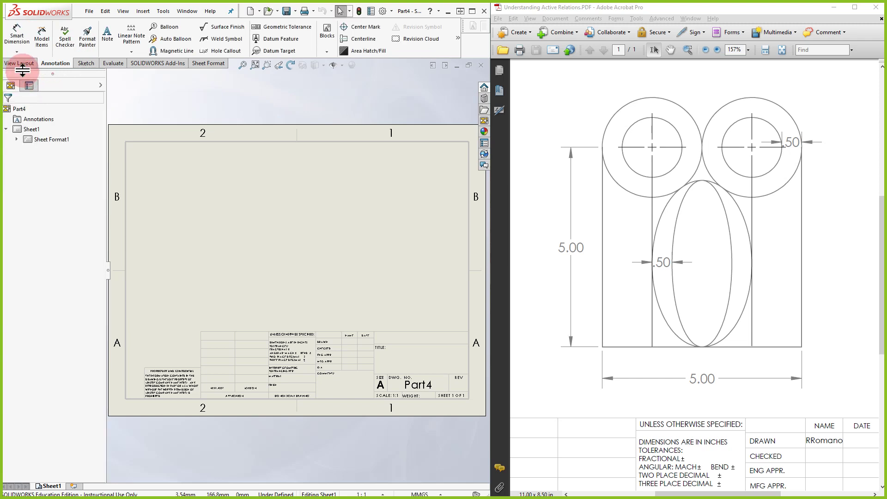
{"action": "left_click", "coordinate": [19, 63]}
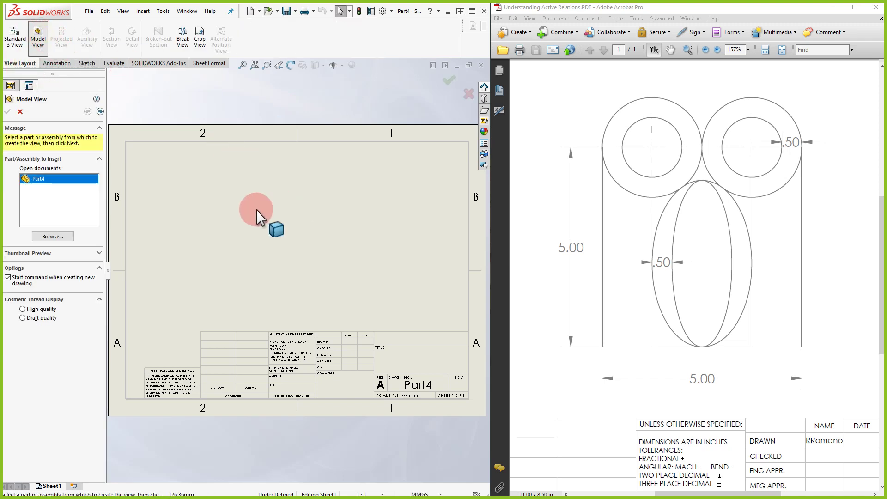
{"action": "double_click", "coordinate": [38, 179]}
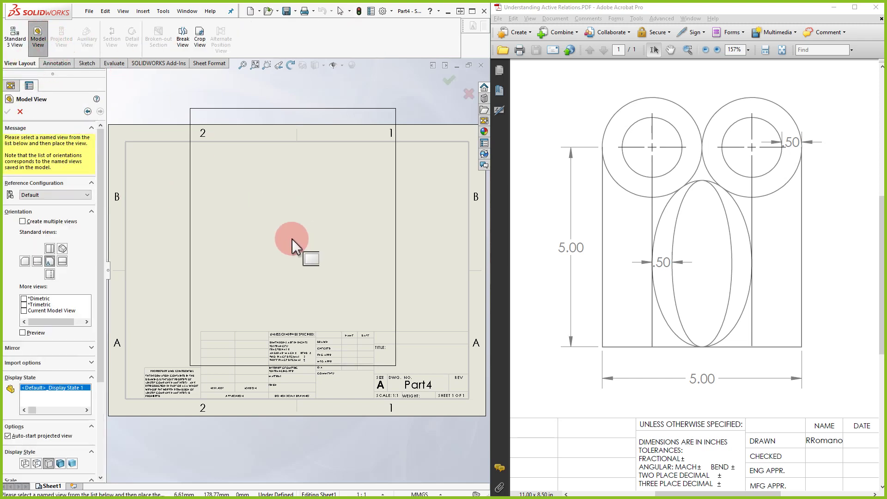
{"action": "left_click", "coordinate": [285, 252]}
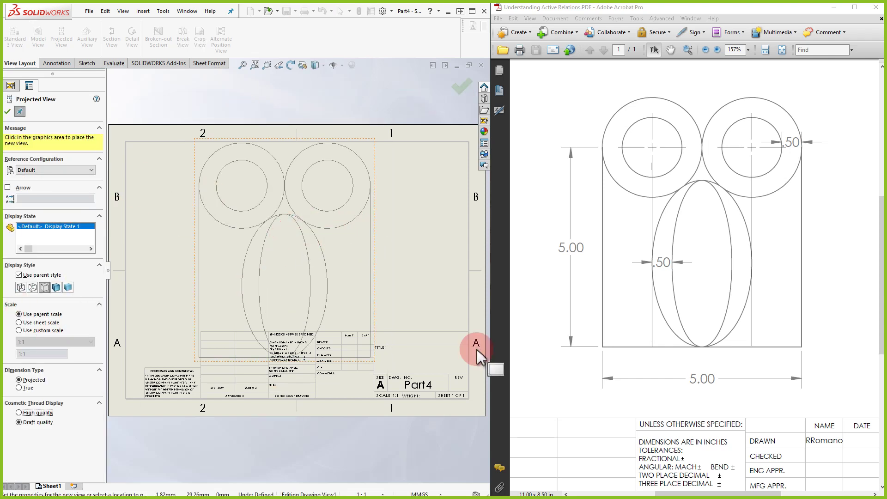
- Try to set a custom scale of 1:2 in the Projected View settings and finish the command
{"action": "left_click", "coordinate": [50, 331]}
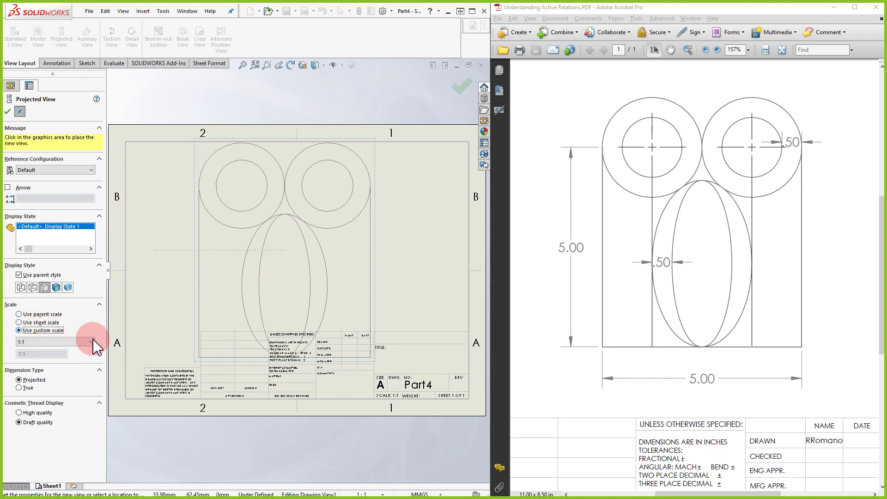
{"action": "left_click", "coordinate": [88, 341]}
{"action": "left_click", "coordinate": [51, 354]}
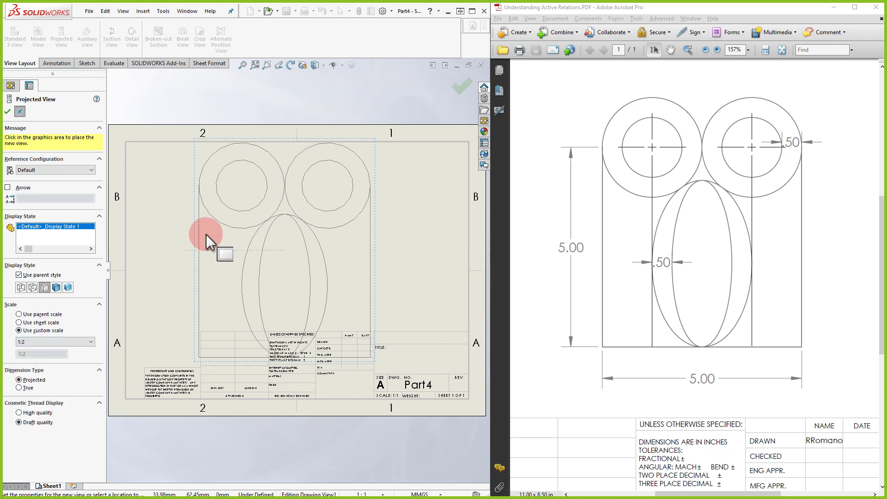
{"action": "left_click", "coordinate": [8, 111]}
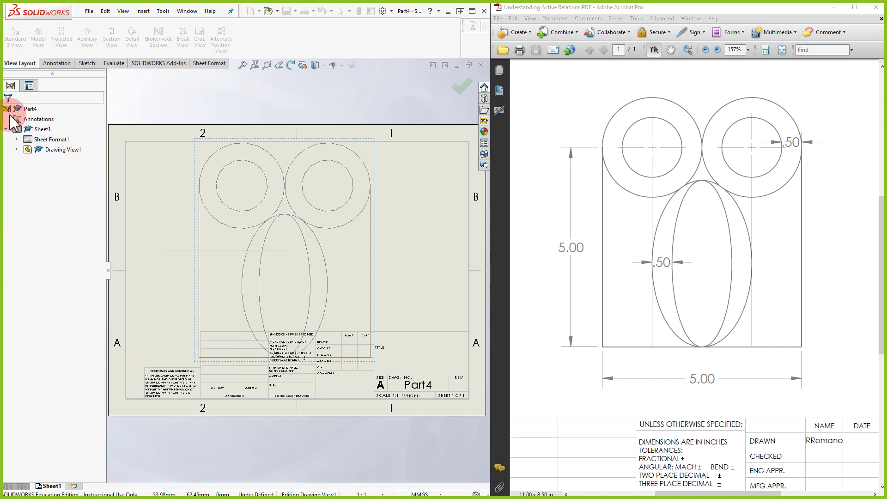
- Select the placed front view on the drawing sheet
{"action": "scroll", "coordinate": [384, 444], "scroll_direction": "up", "scroll_amount": 5}
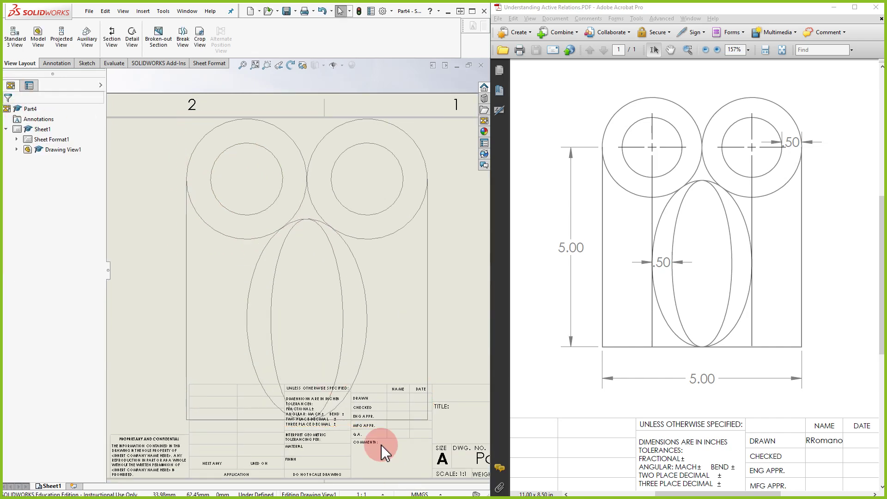
{"action": "scroll", "coordinate": [361, 378], "scroll_direction": "down", "scroll_amount": 2}
{"action": "scroll", "coordinate": [295, 194], "scroll_direction": "down", "scroll_amount": 2}
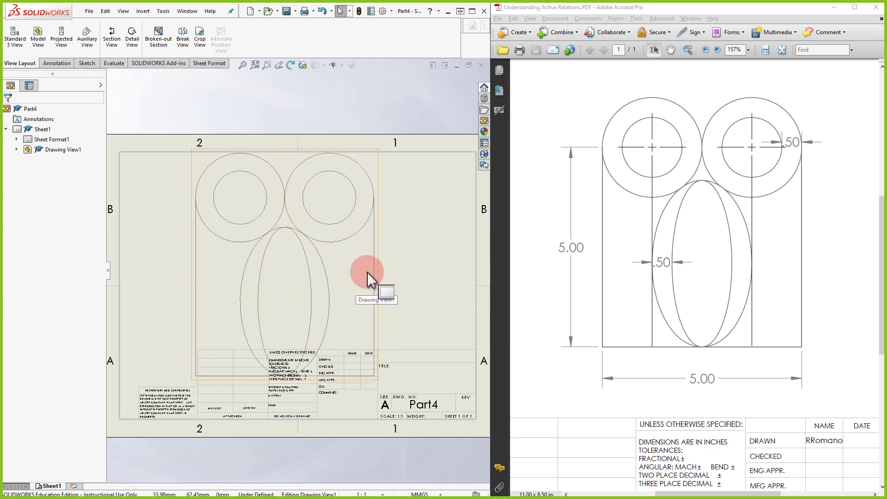
{"action": "left_click", "coordinate": [280, 222]}
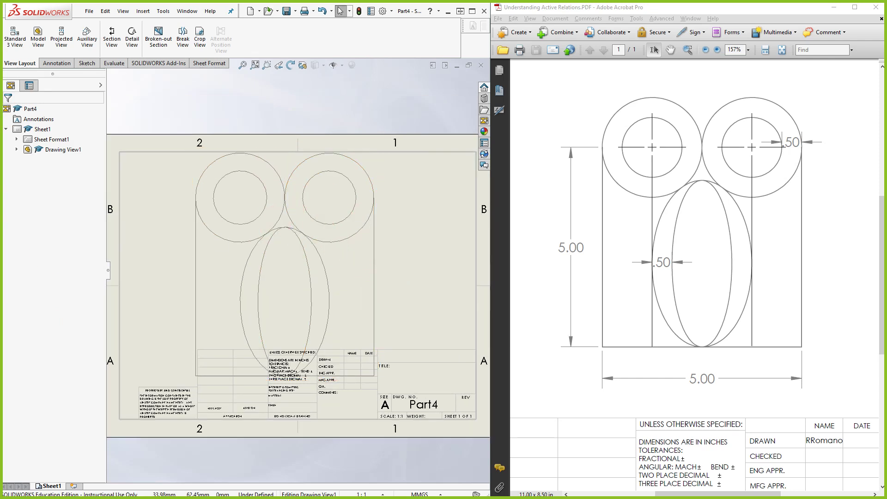